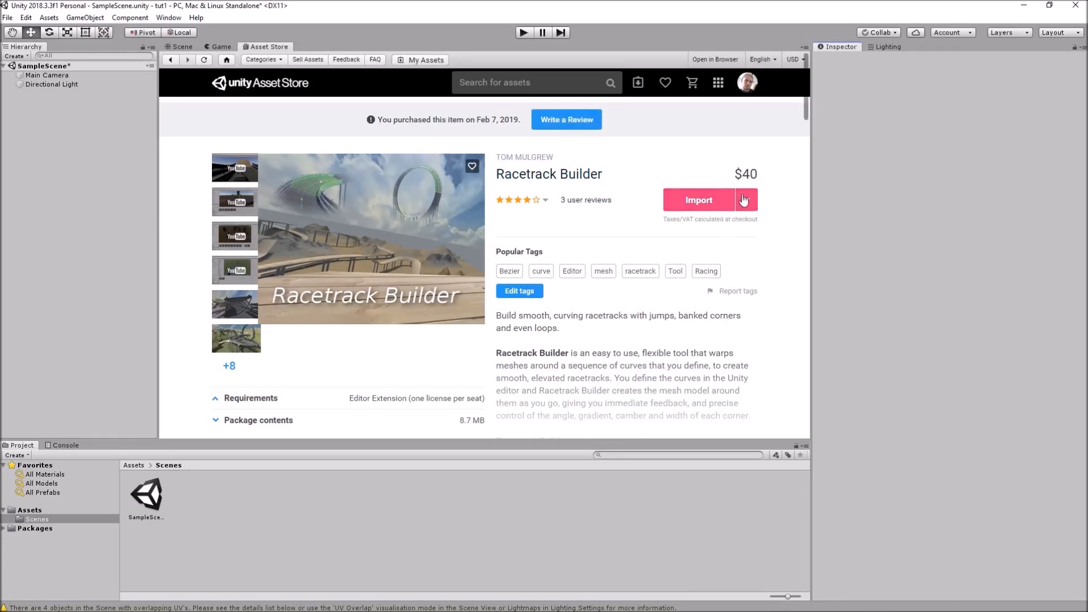
Import all files of the Racetrack Builder package from the Asset Store into the project
click(701, 201)
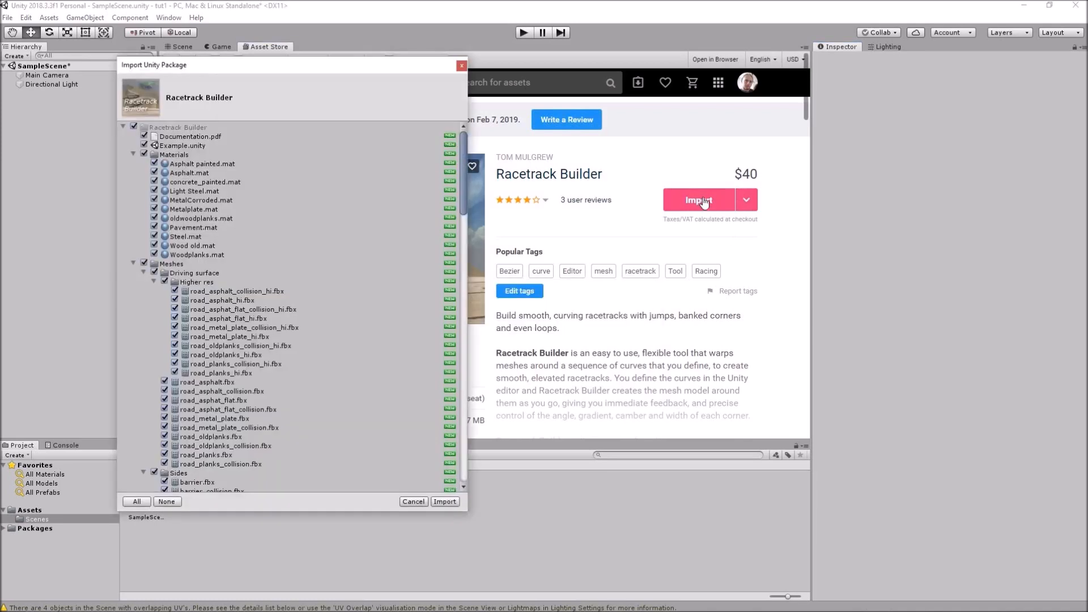
click(445, 502)
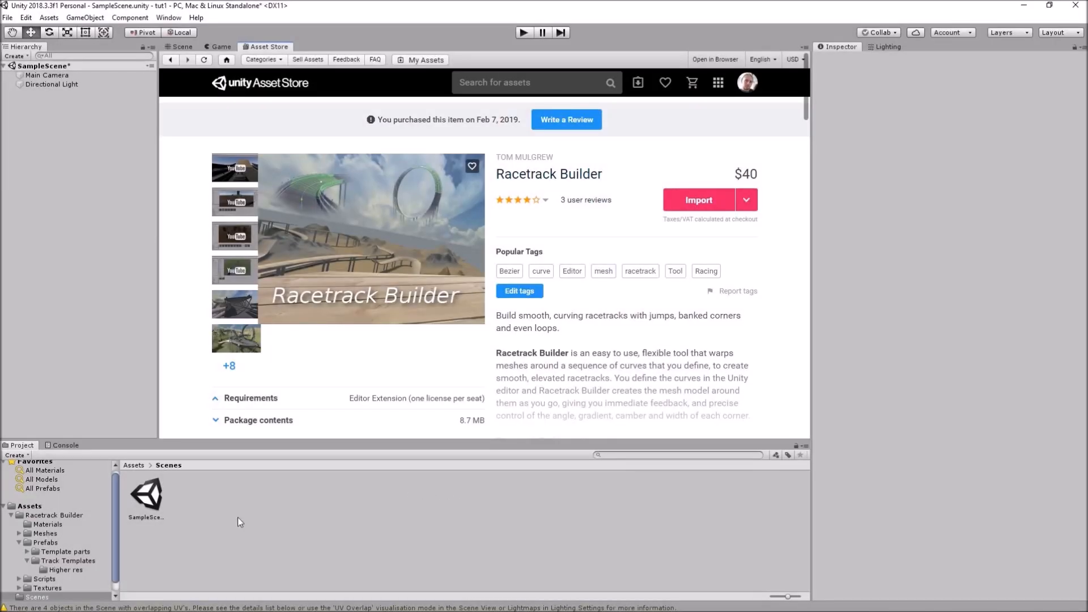
Browse the Racetrack Builder folder and its Documentation, then return to the empty SampleScene
click(62, 514)
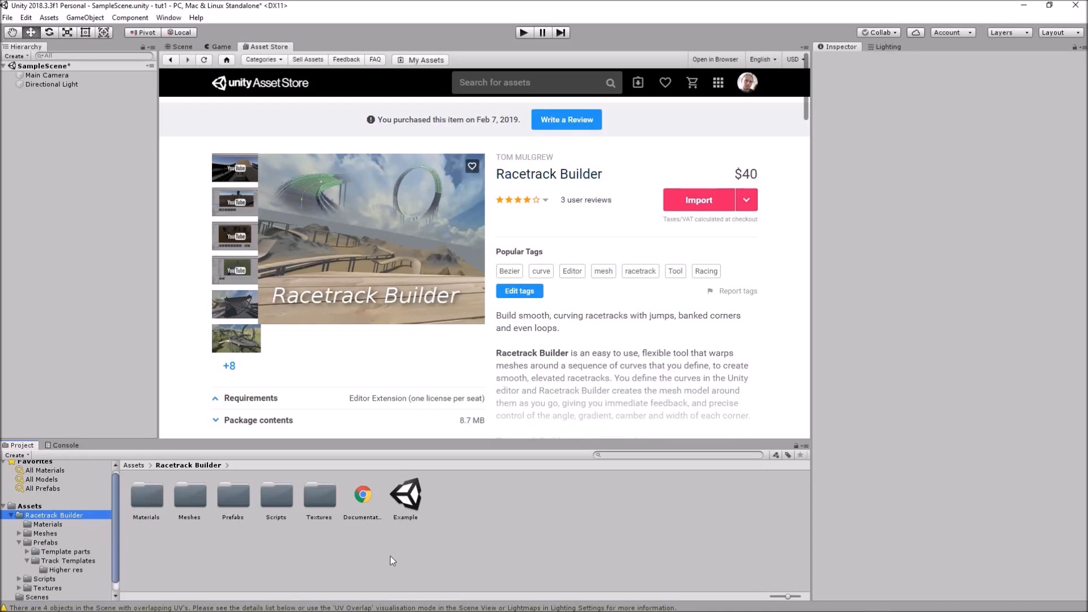
click(366, 499)
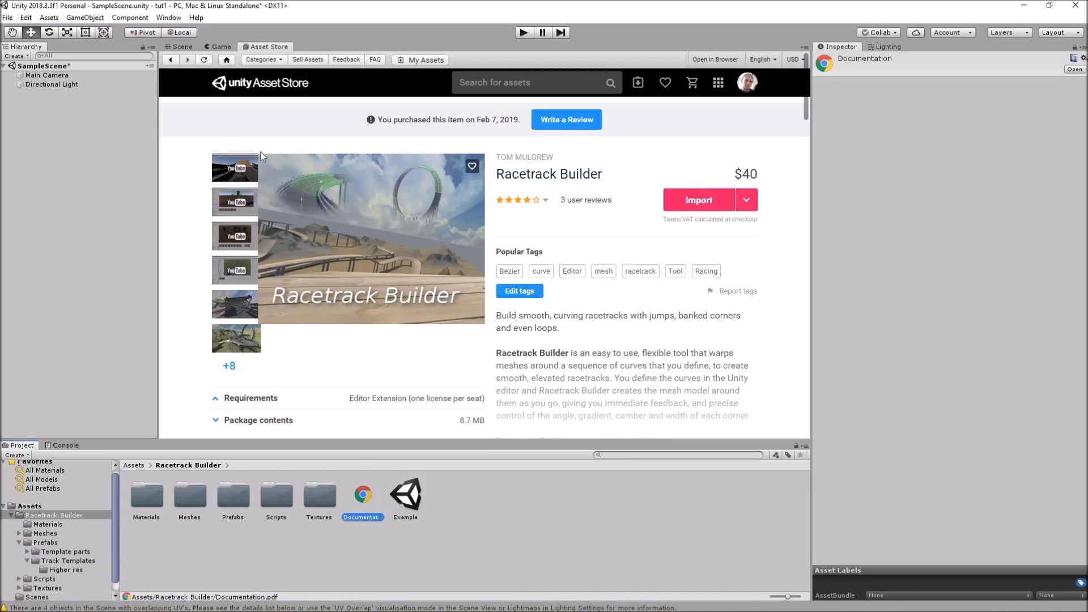
click(180, 48)
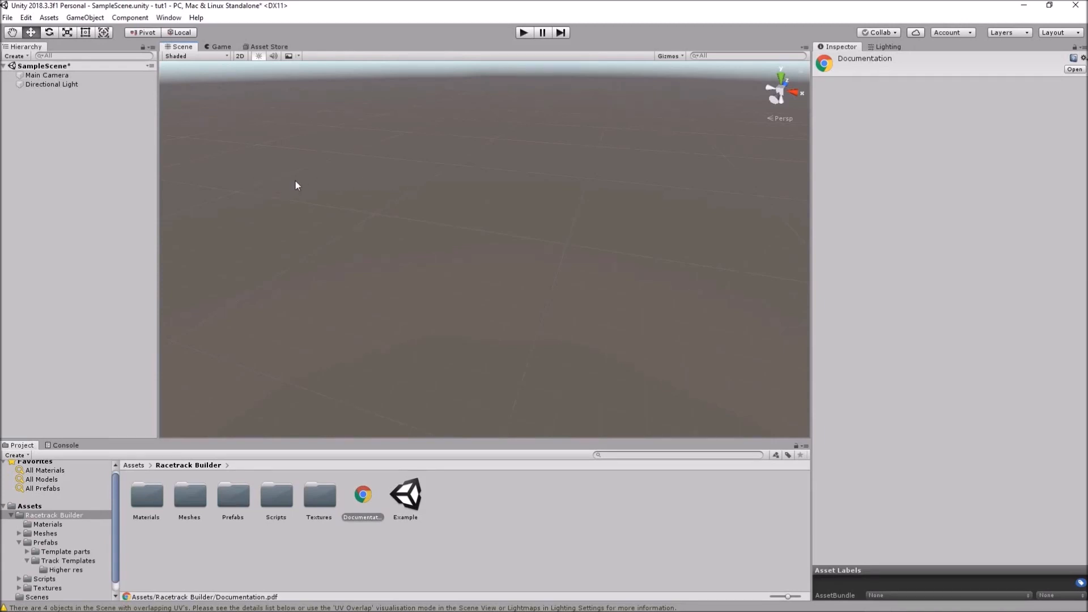
Add a 3D Plane, reset its position to the origin and frame it in view
right_click(45, 119)
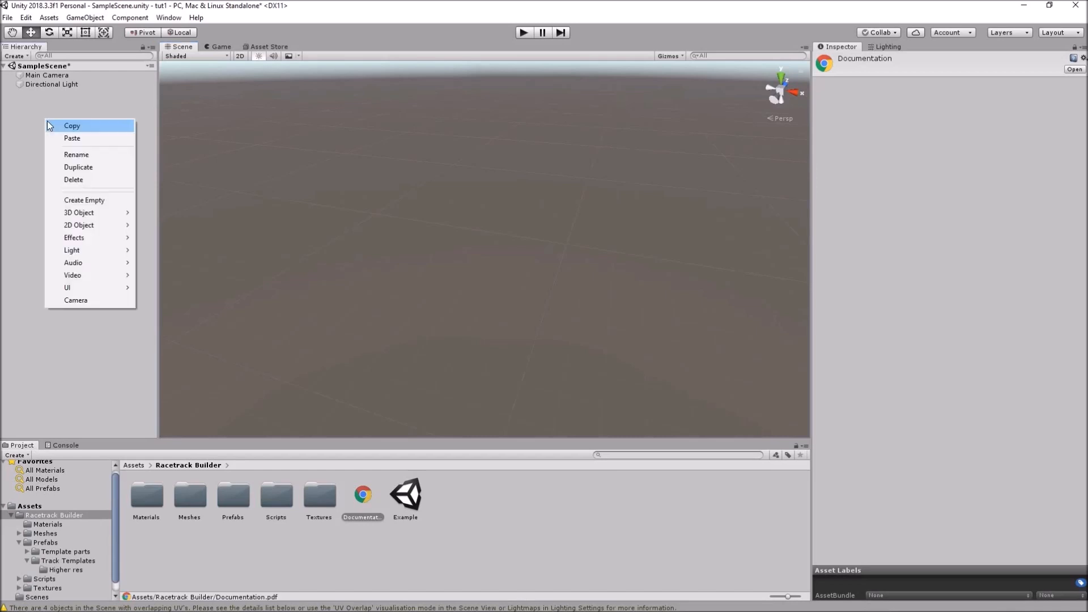
mouse_move(112, 216)
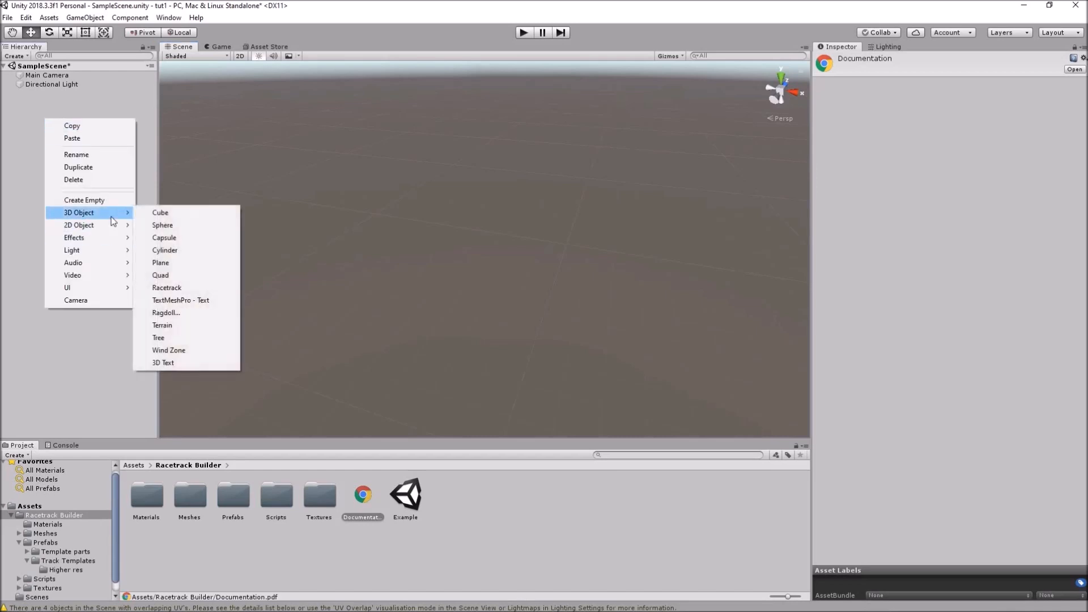
click(194, 264)
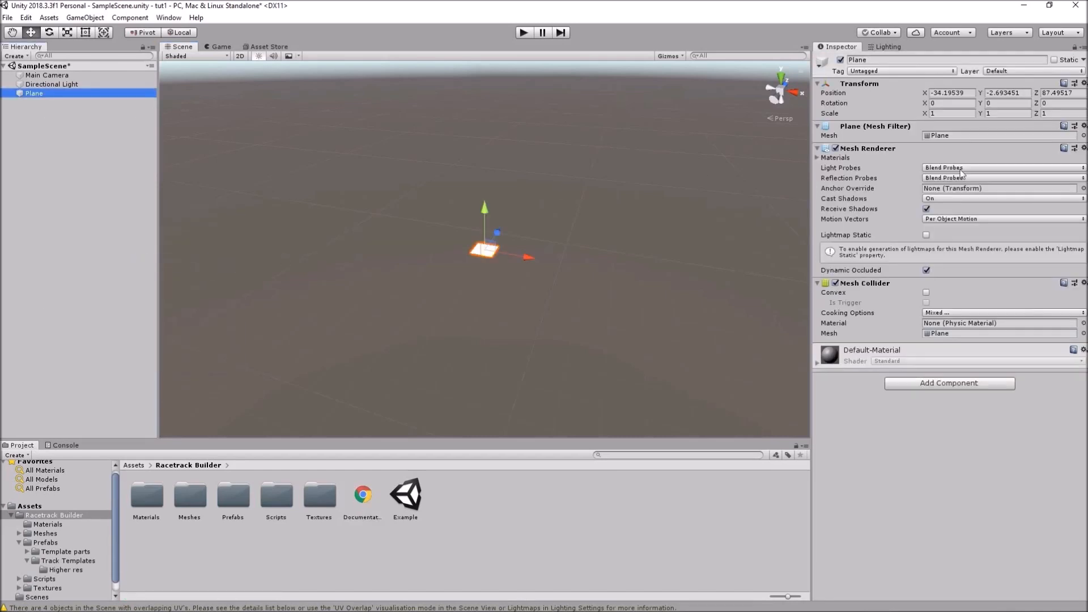
click(1085, 83)
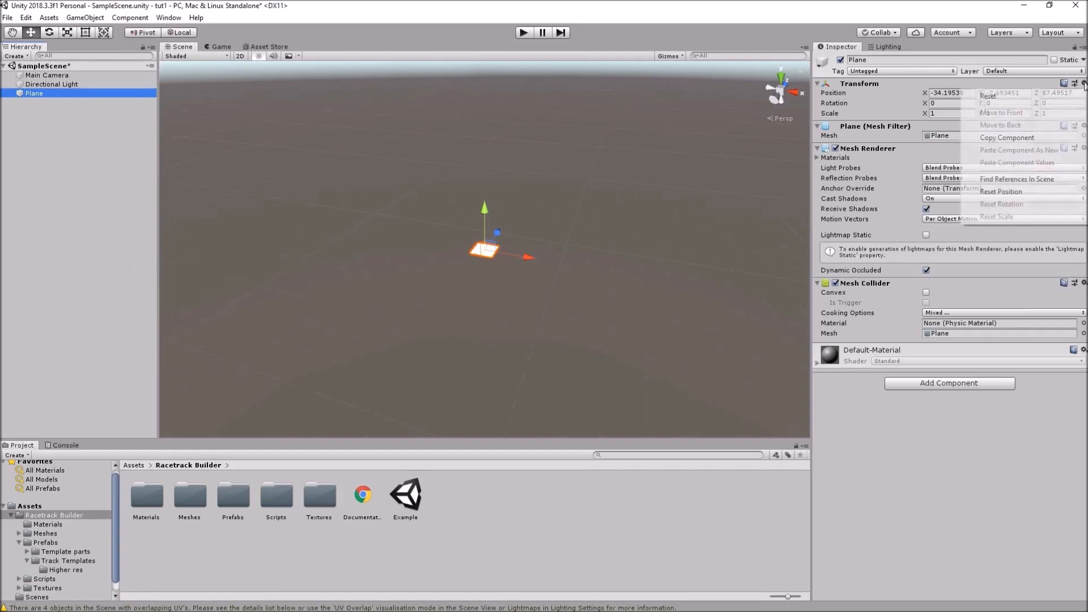
click(1012, 196)
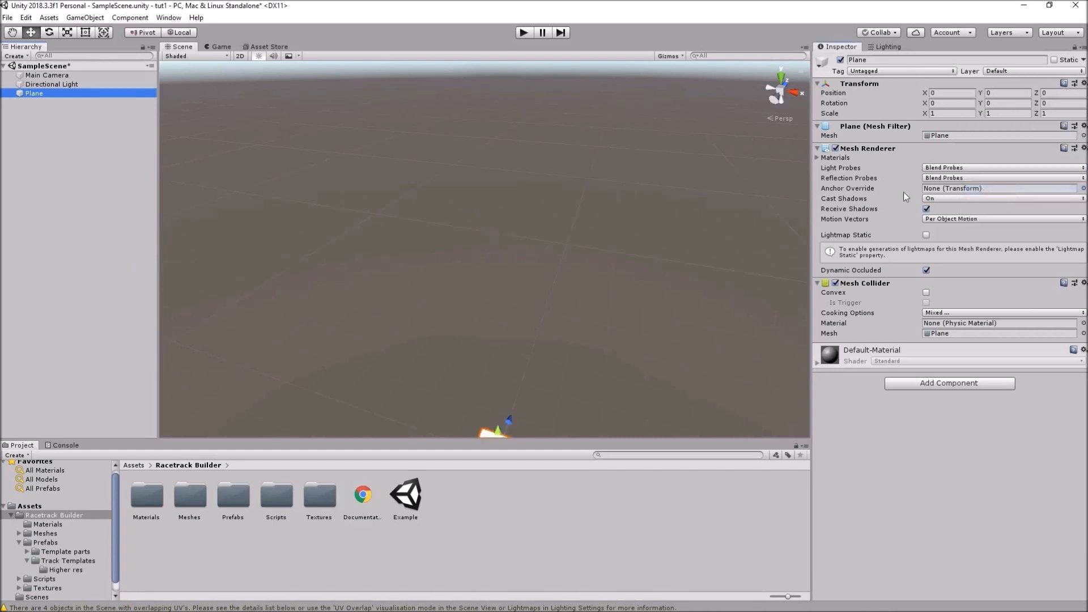
key(f)
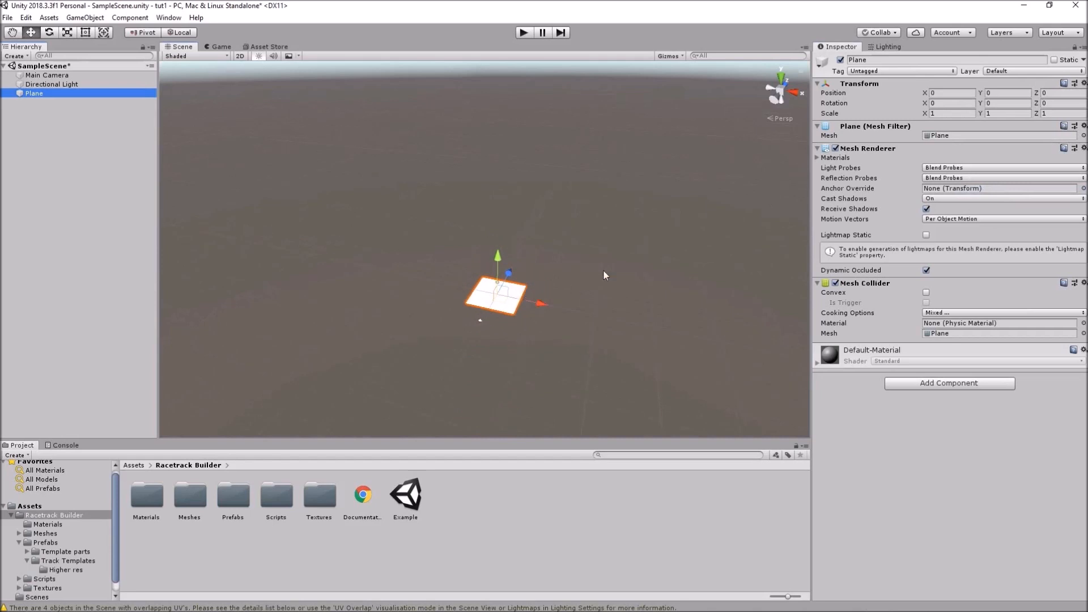
Scale the plane to 200 on both X and Z
click(942, 114)
text(200)
key(Tab)
key(Tab)
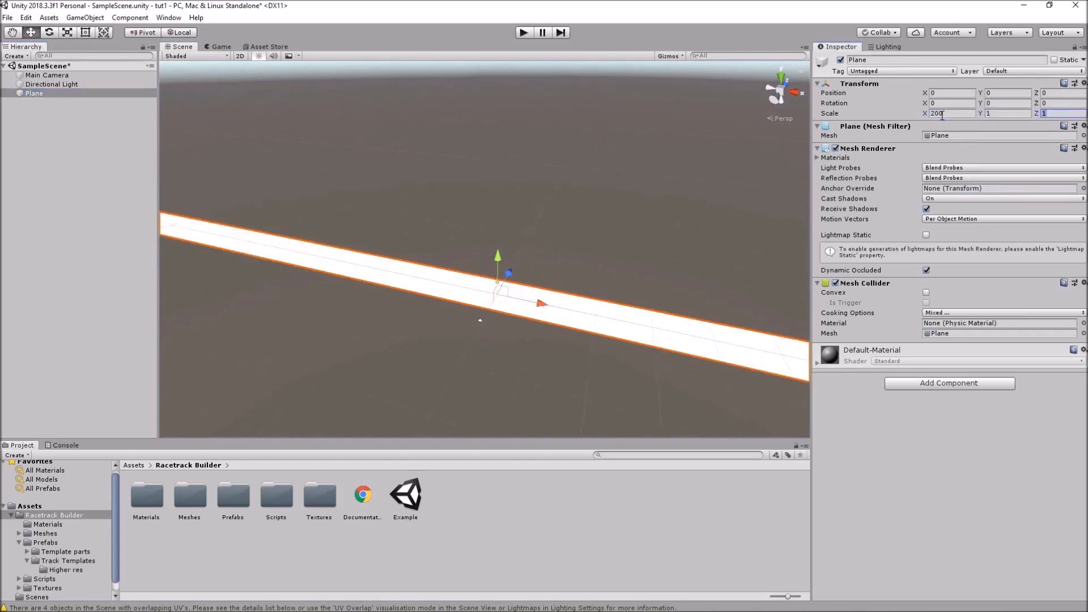
text(200)
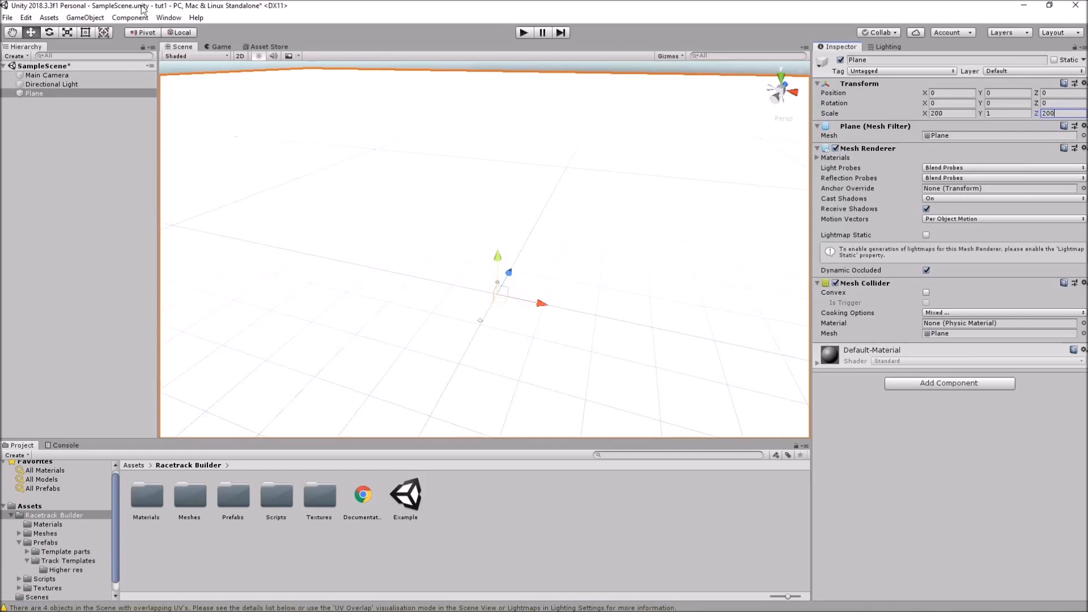
right_click(38, 163)
Add a Racetrack object and lift the whole track to Y 16.9
mouse_move(68, 255)
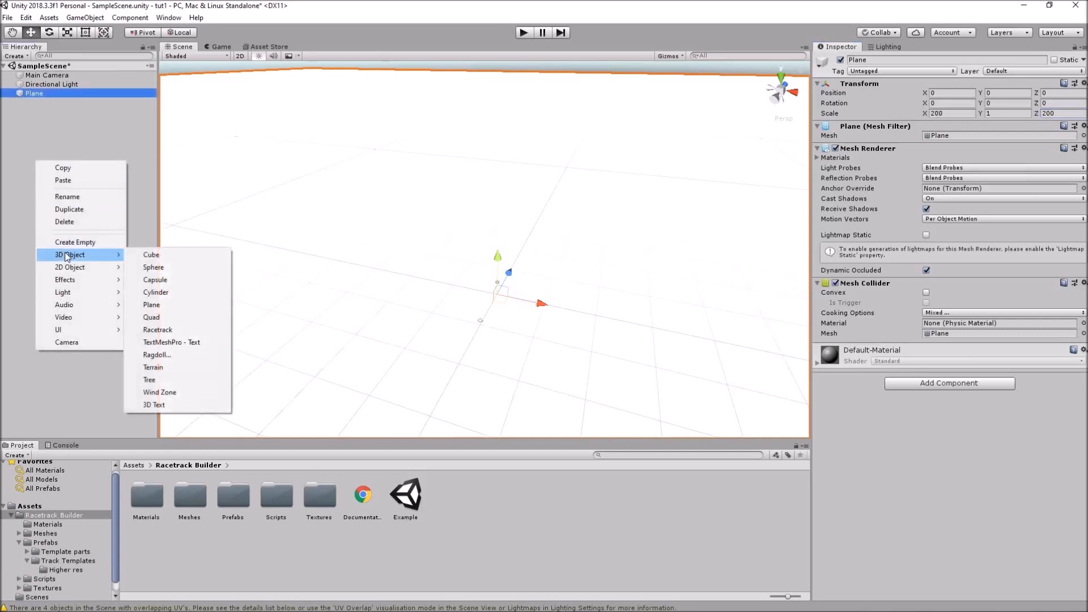
click(163, 333)
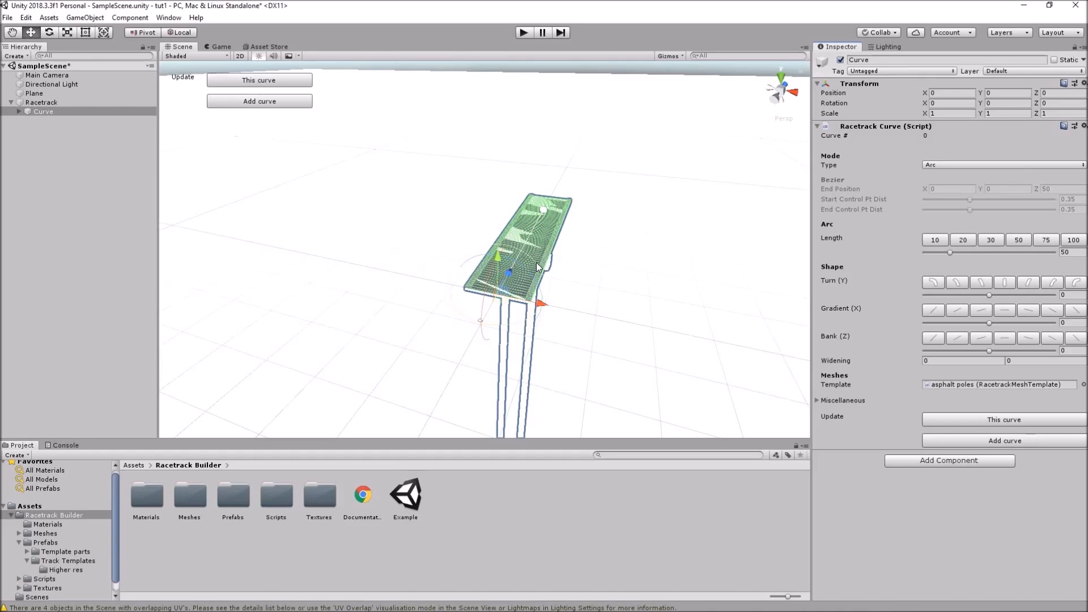
click(43, 102)
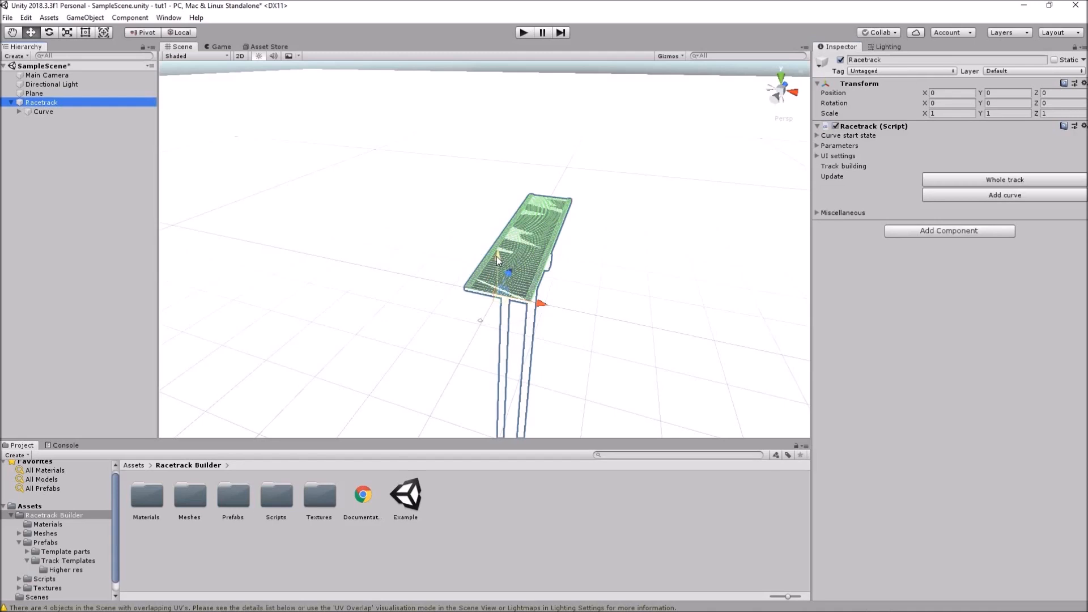
drag(496, 258, 482, 192)
alt+drag(637, 270, 586, 267)
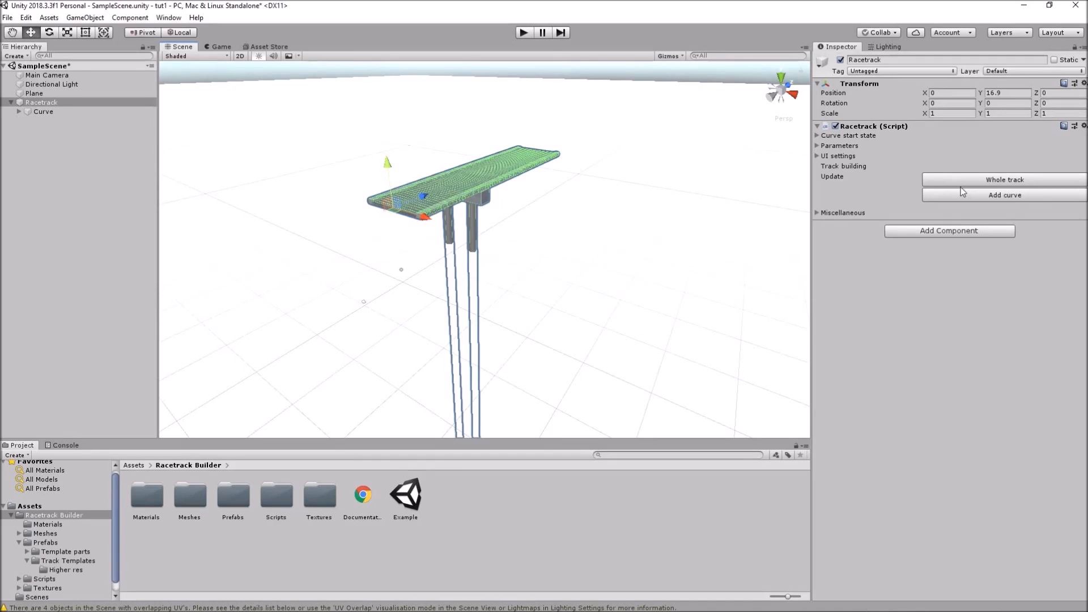
Give the track's first Curve a length of 50 and a -30 turn
click(41, 111)
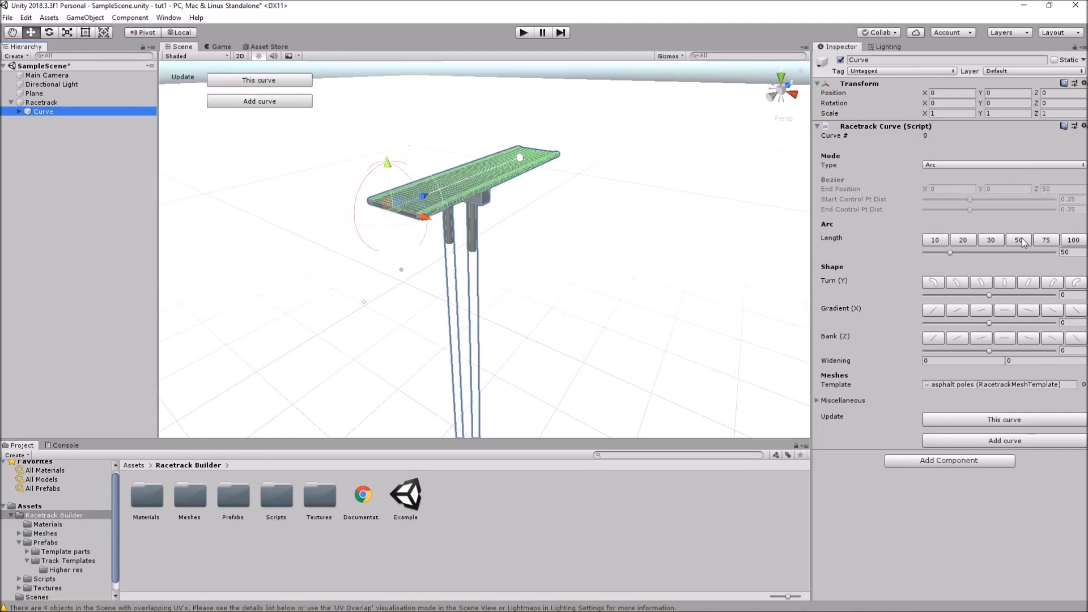
click(1074, 240)
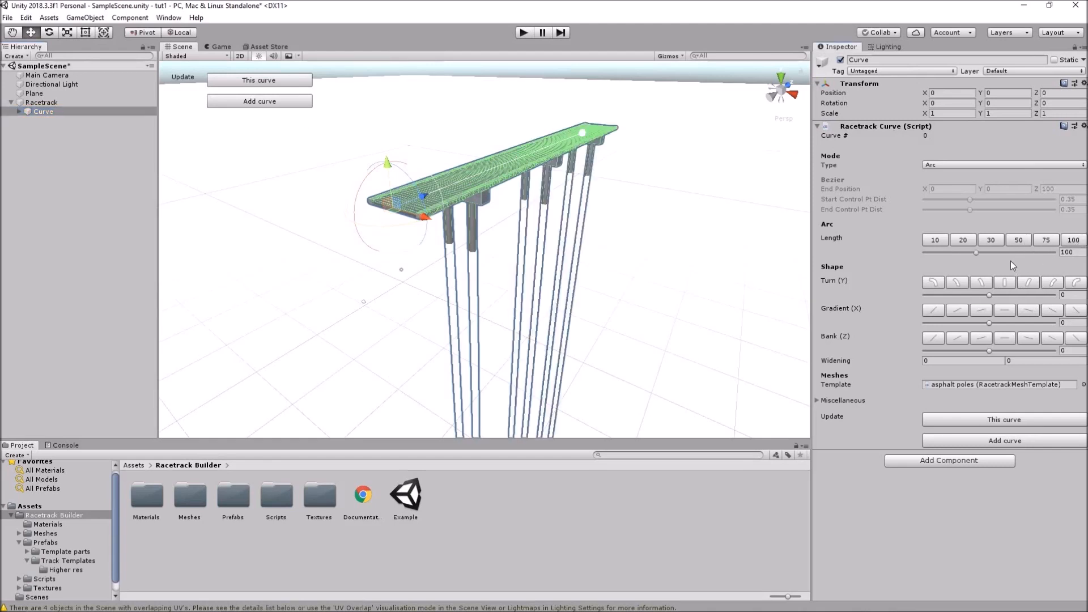
click(992, 239)
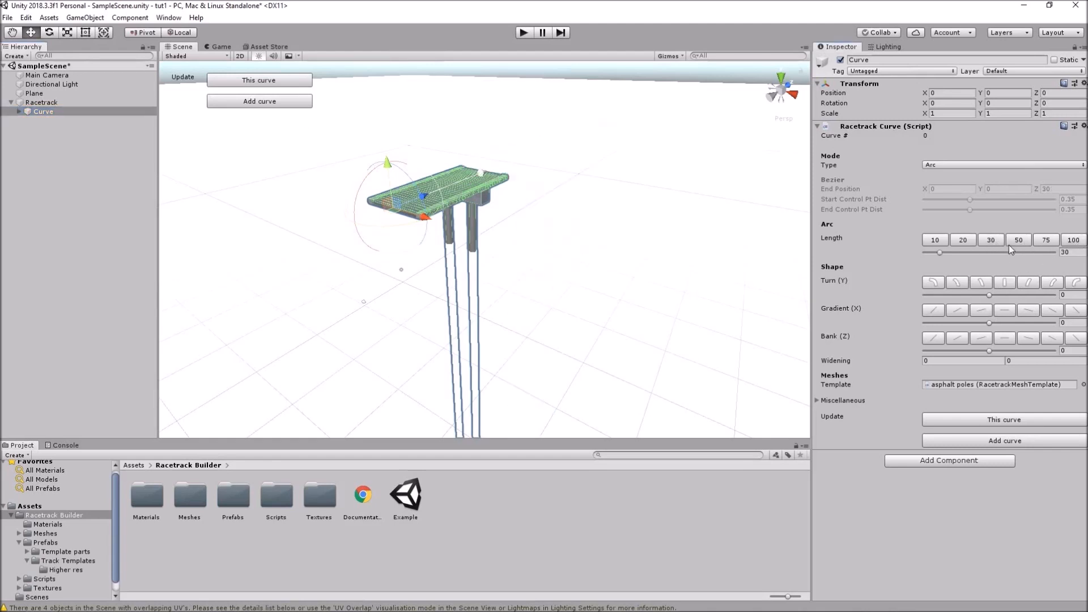
click(1017, 240)
click(1053, 283)
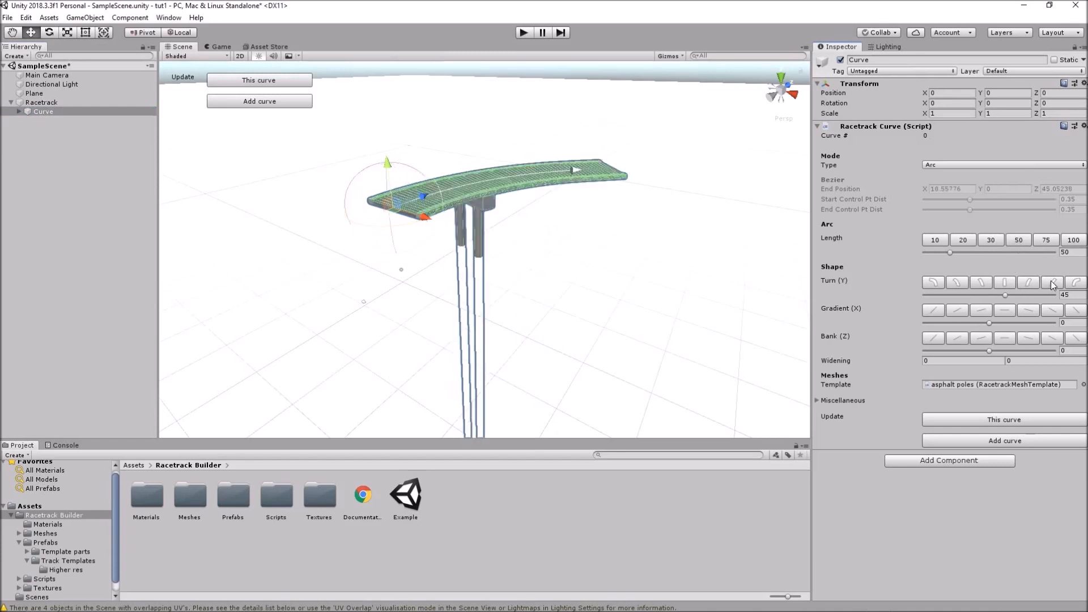
click(957, 283)
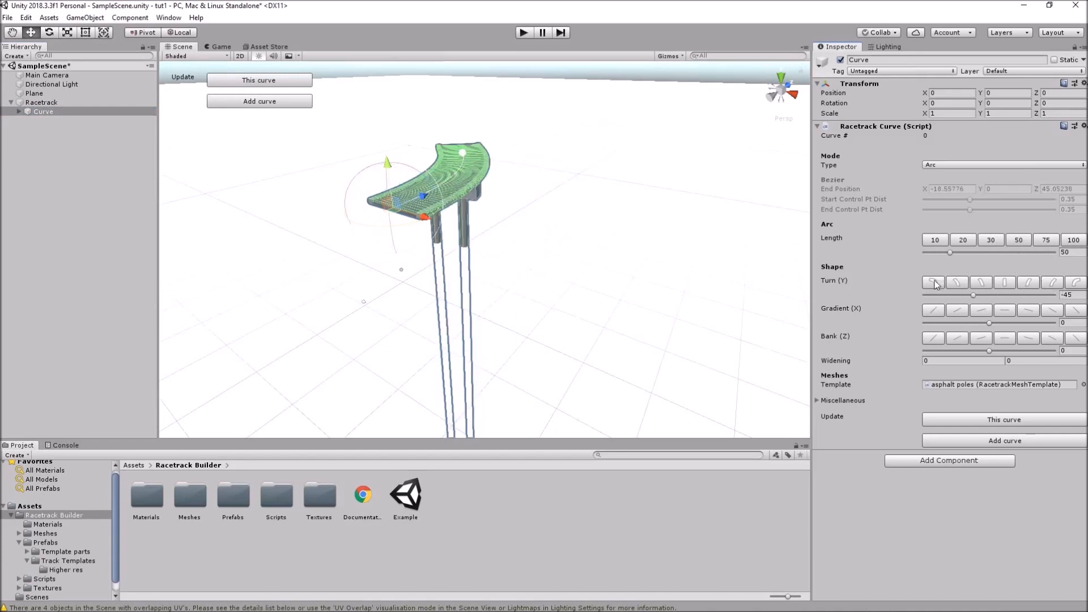
click(979, 283)
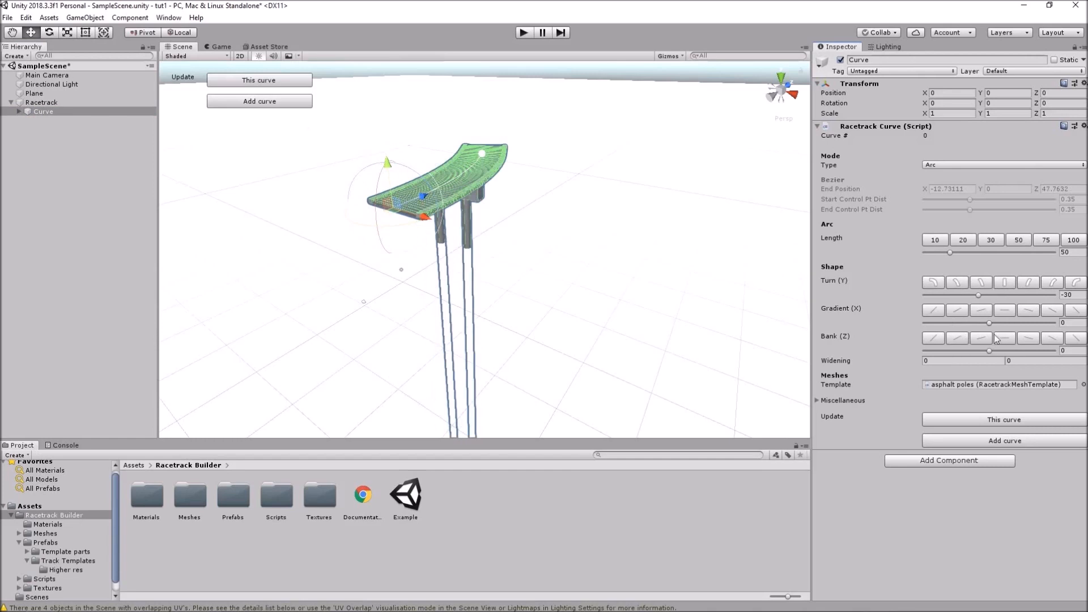
Set the curve's gradient to 0 and its bank to -45
click(962, 311)
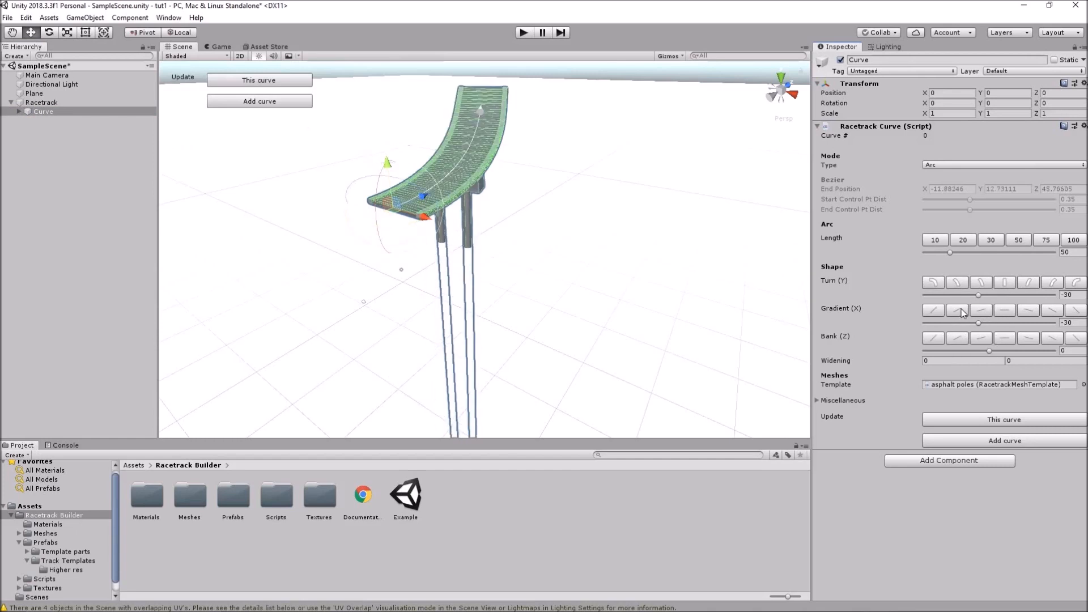
click(1056, 313)
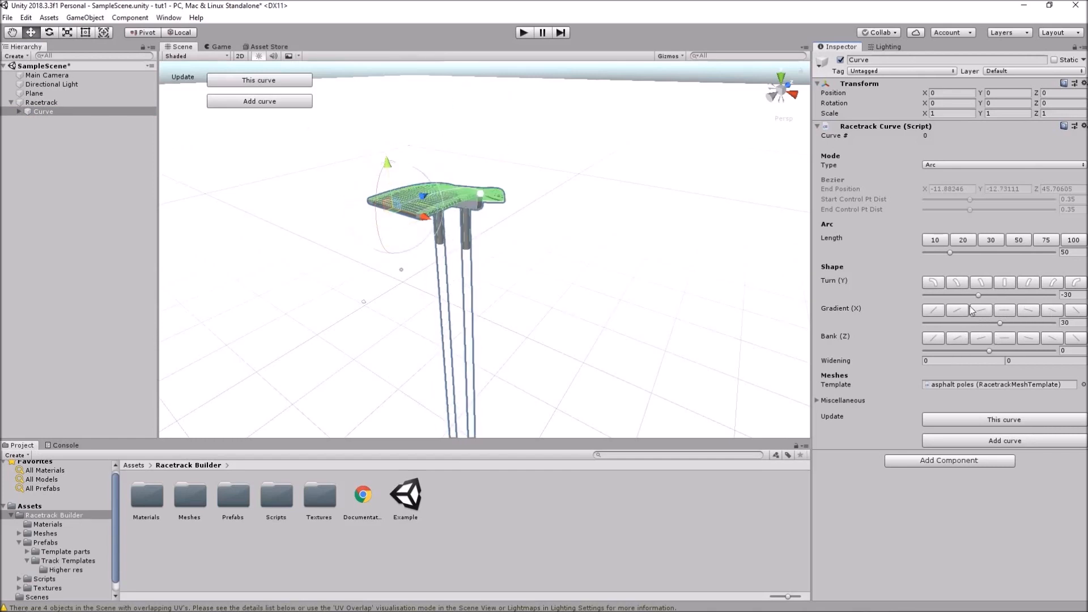
click(1005, 311)
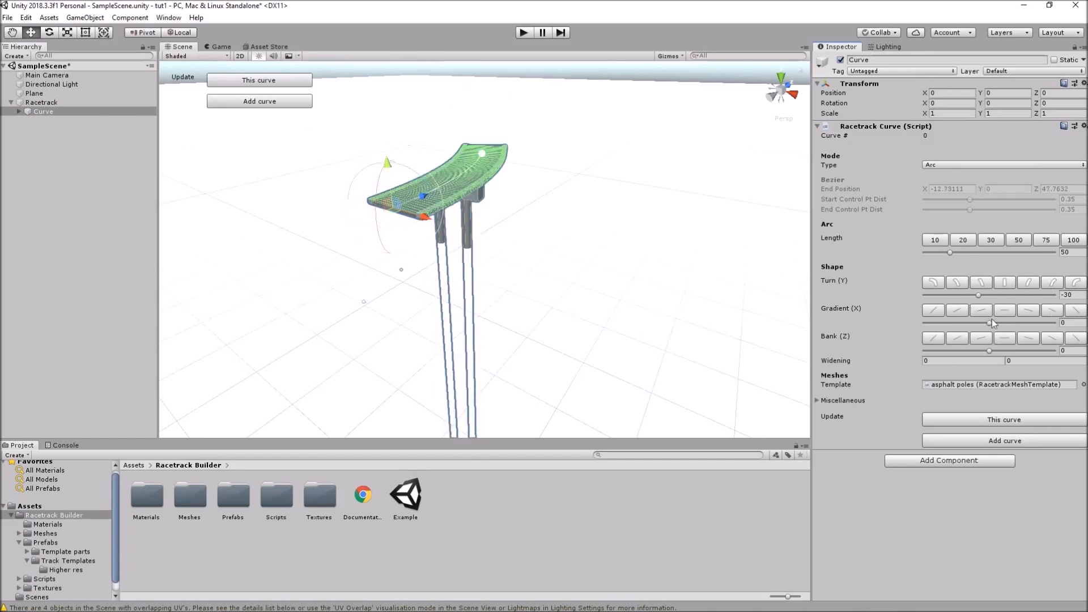
click(934, 338)
click(1076, 339)
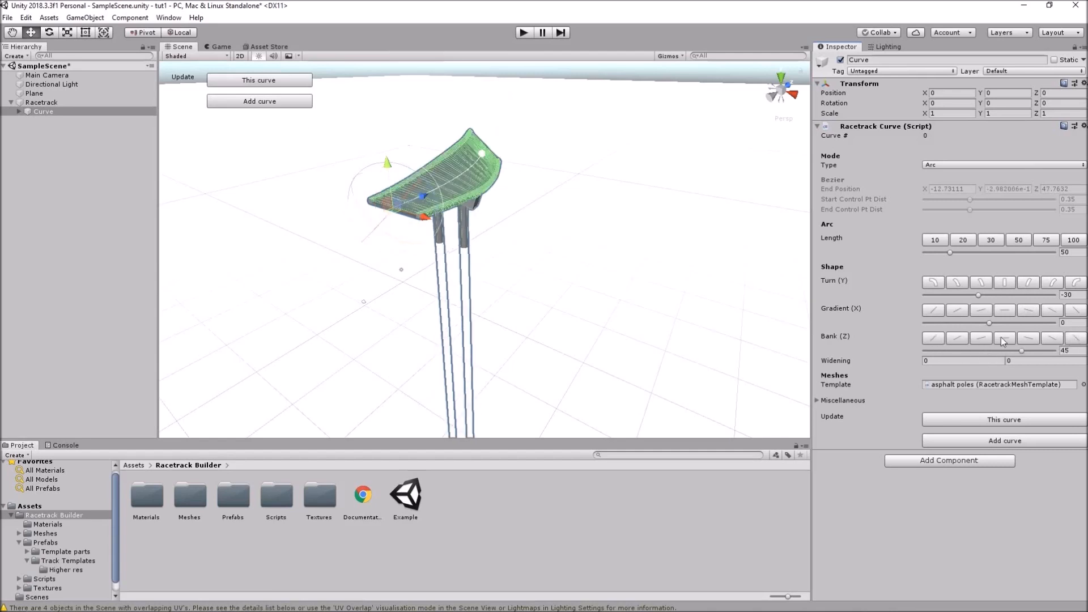
click(935, 338)
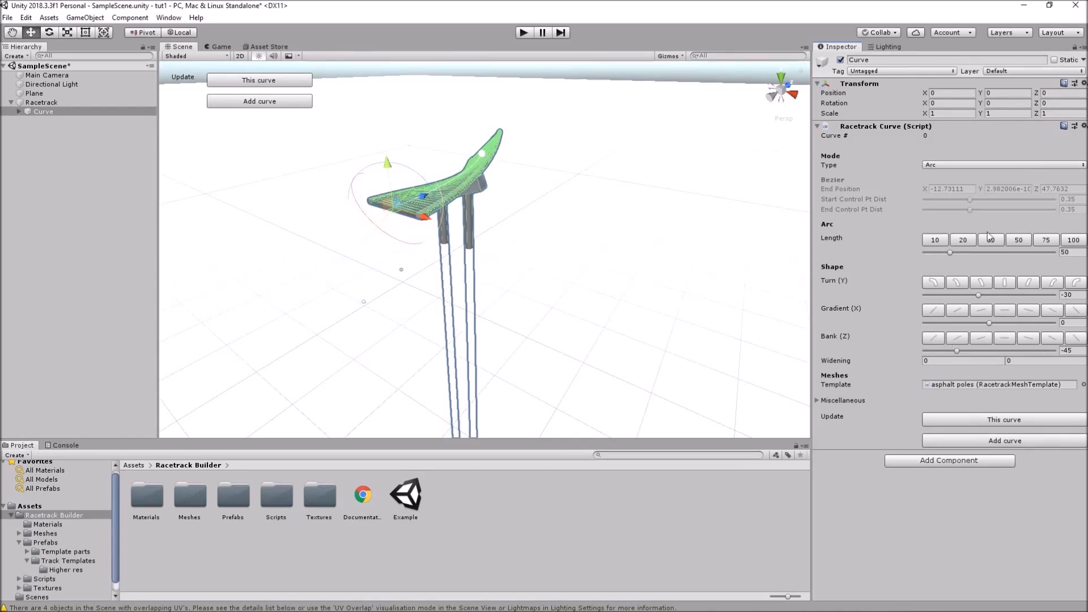
Stretch the first curve to length 120 and set its turn to 66
drag(950, 252, 977, 250)
click(1078, 252)
text(120)
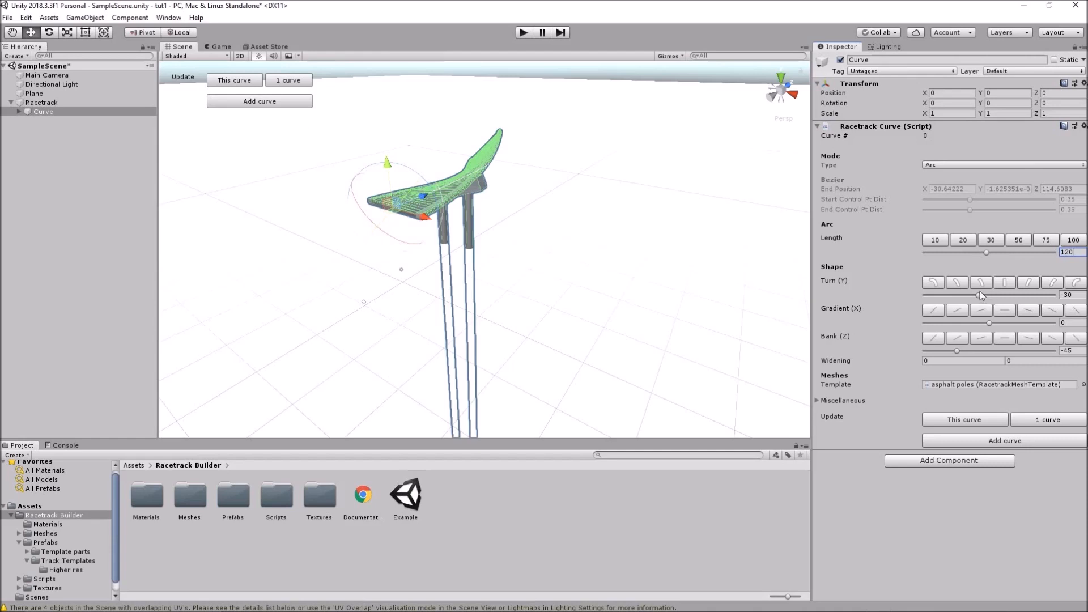
drag(981, 294, 964, 296)
drag(964, 295, 962, 294)
alt+drag(513, 164, 523, 280)
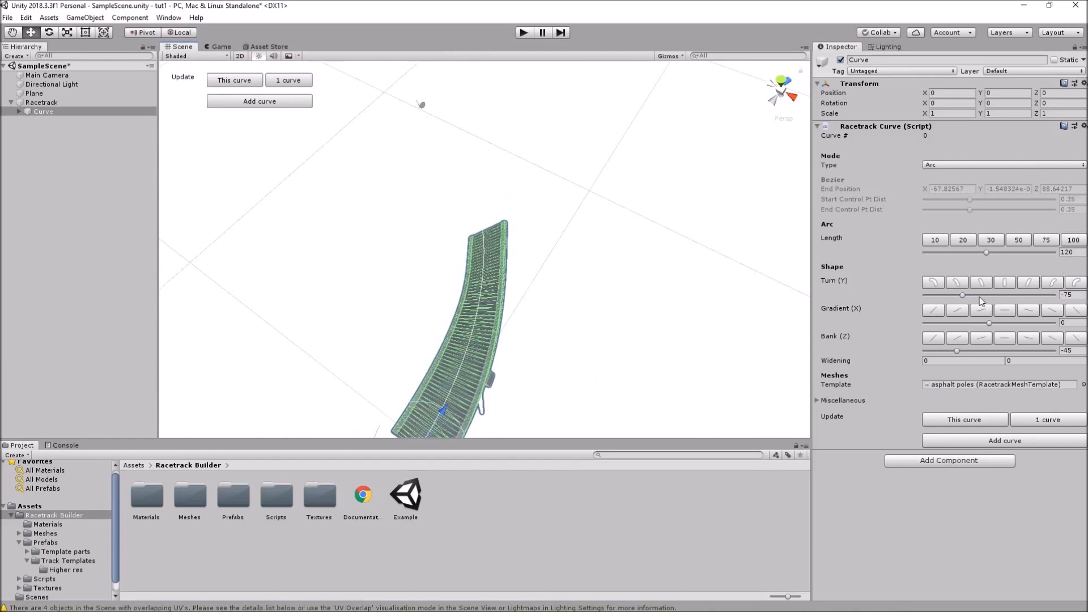
drag(965, 295, 1016, 297)
alt+drag(702, 337, 629, 296)
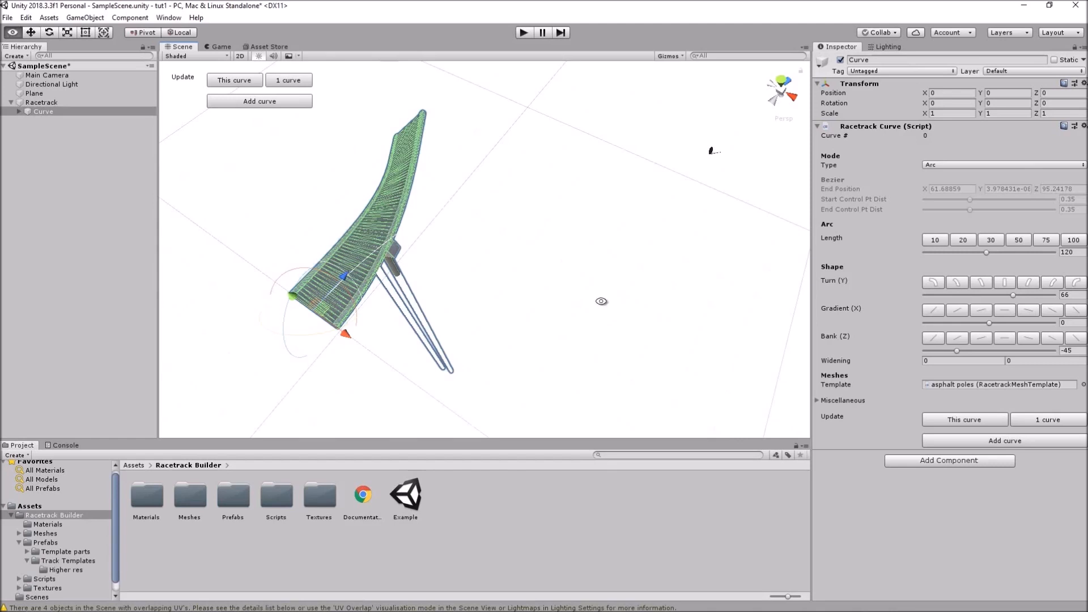
Update the track, then make the curve straight, unbanked and 50 long
click(1052, 421)
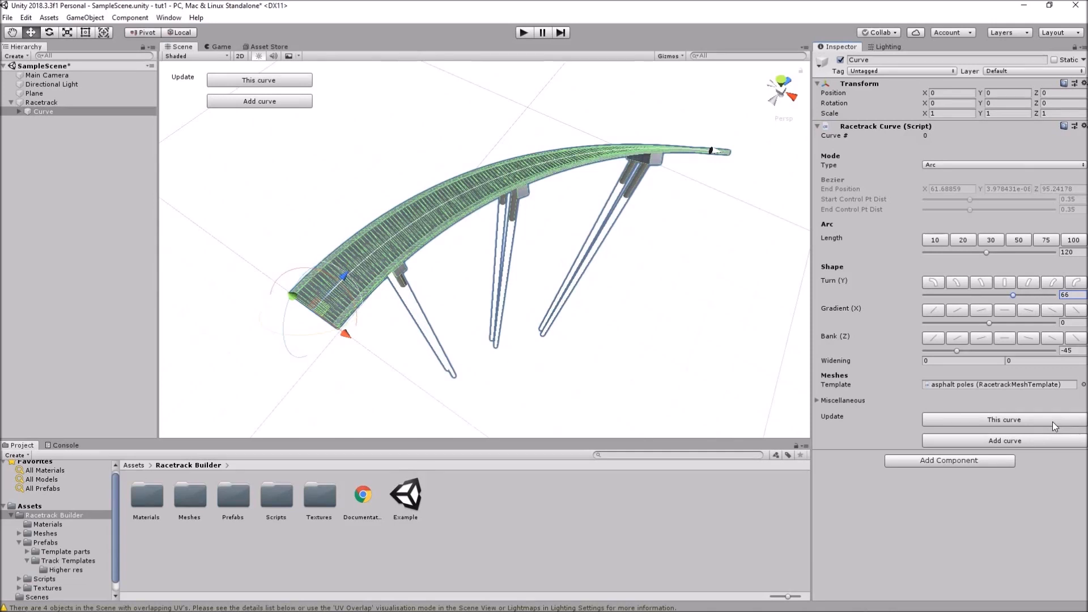
click(1020, 240)
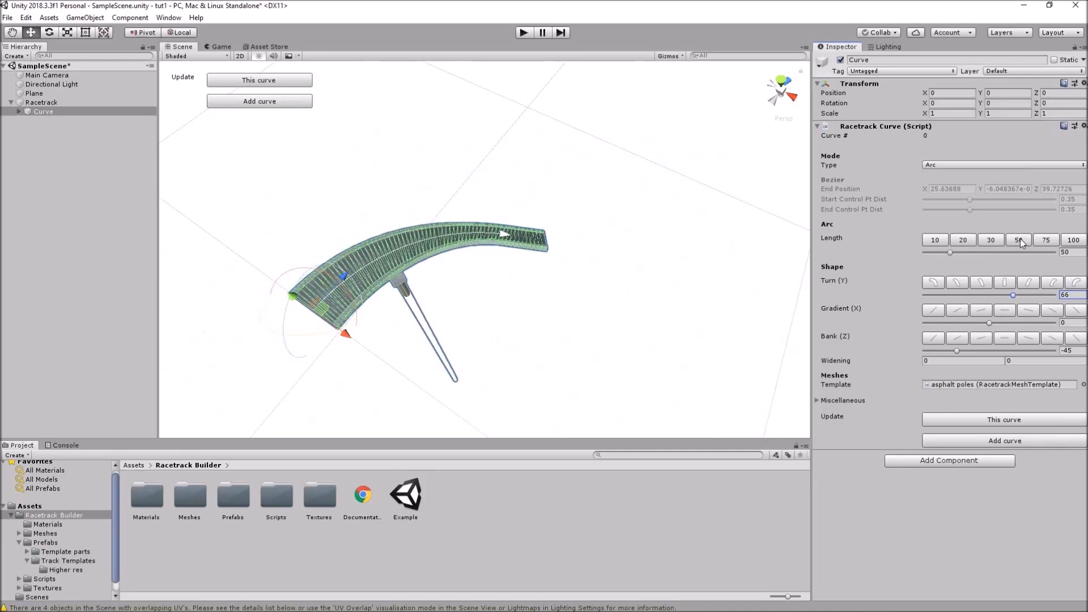
click(1008, 284)
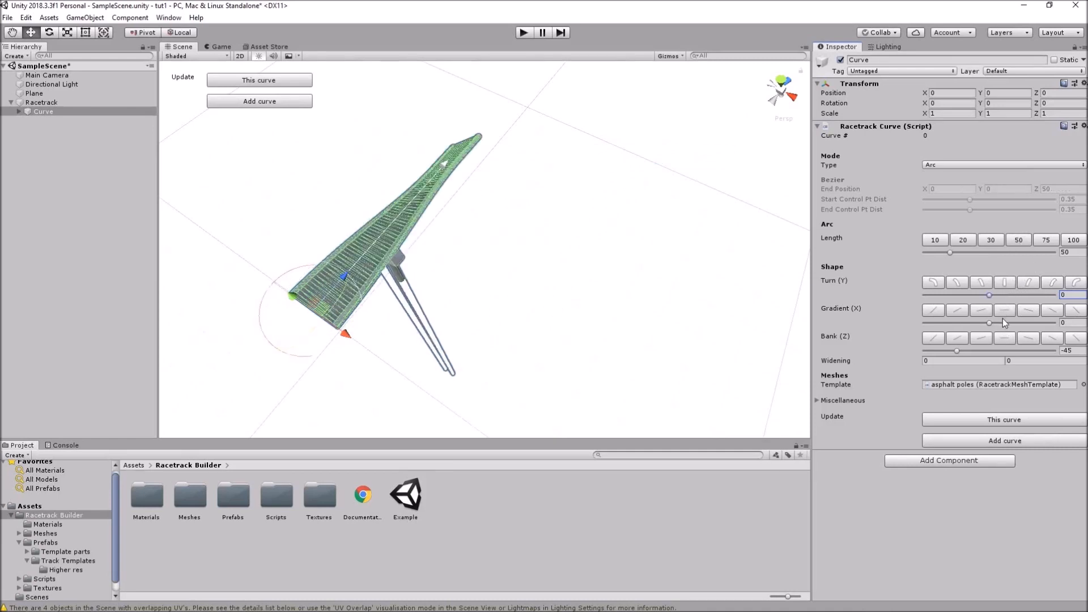
click(1007, 338)
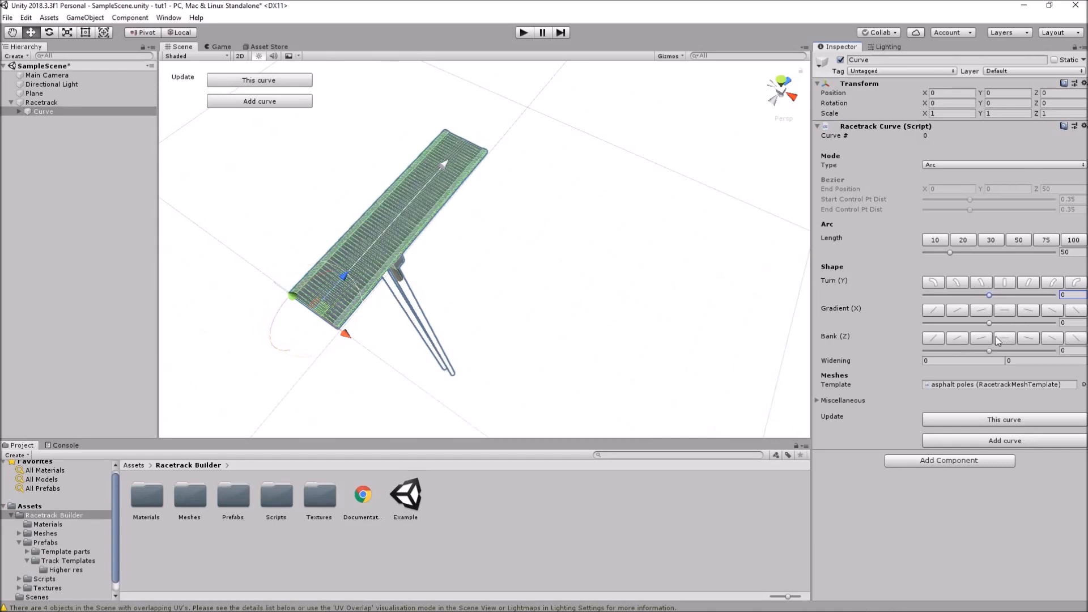
alt+drag(624, 339, 622, 266)
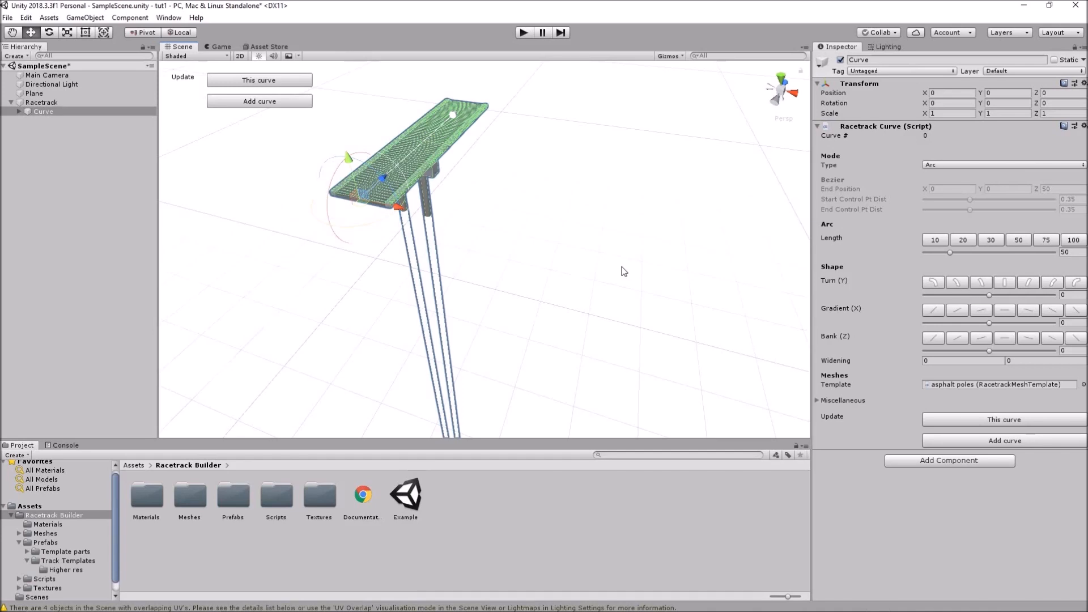
Add a second curve turning 90, then two more curves continuing the turn
click(1005, 441)
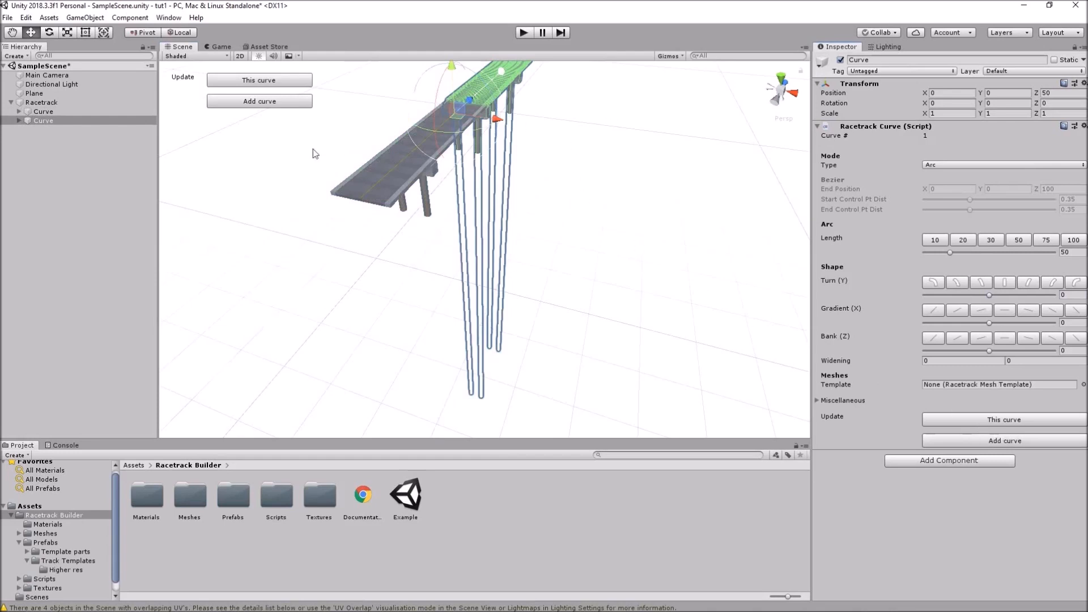
middle_drag(599, 126, 555, 203)
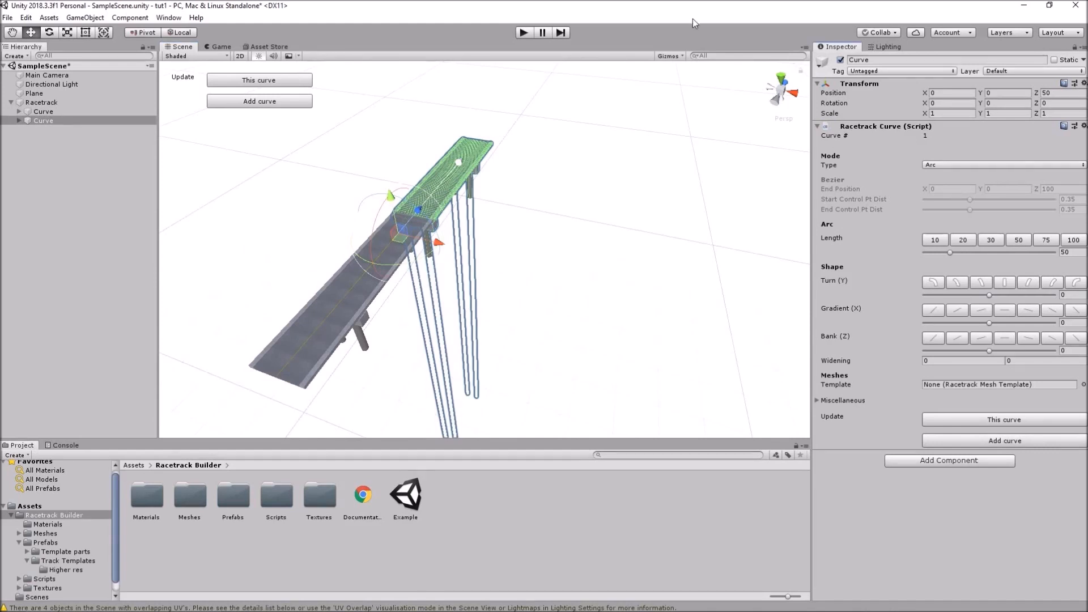
click(1076, 283)
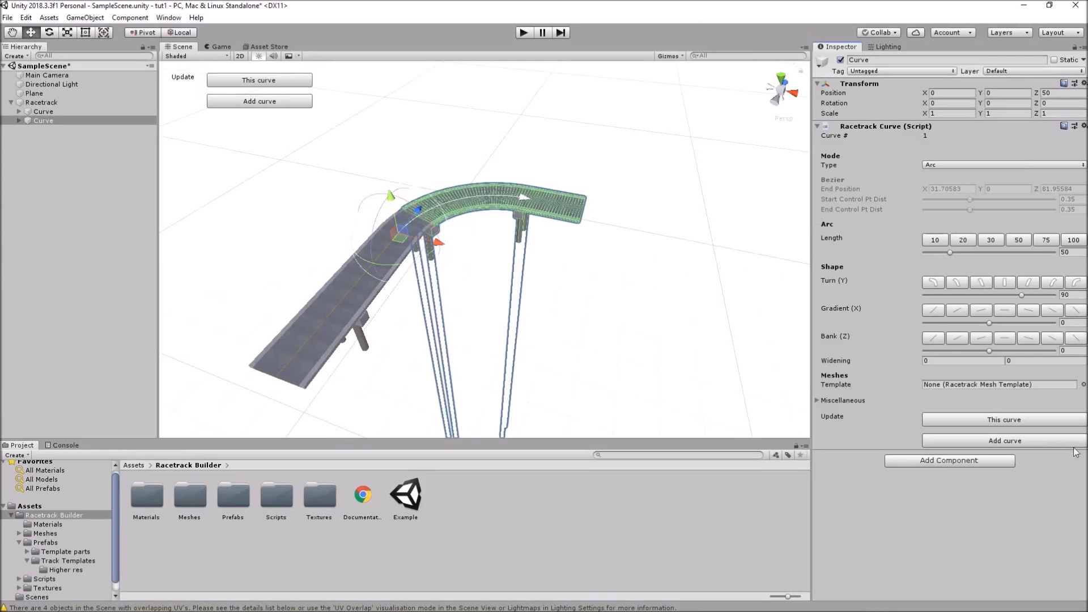
click(1010, 441)
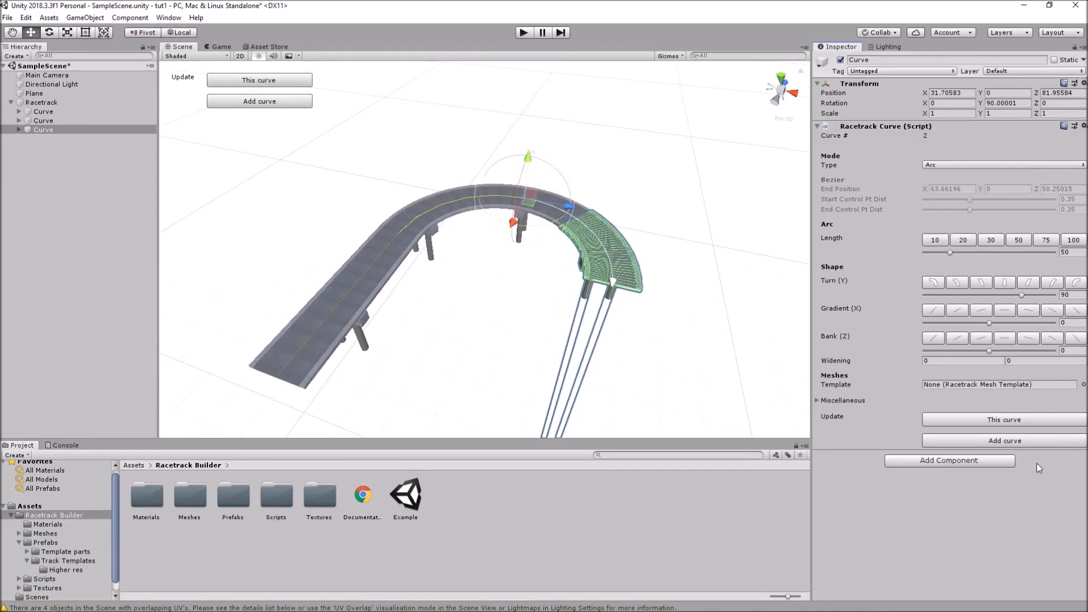
click(1038, 440)
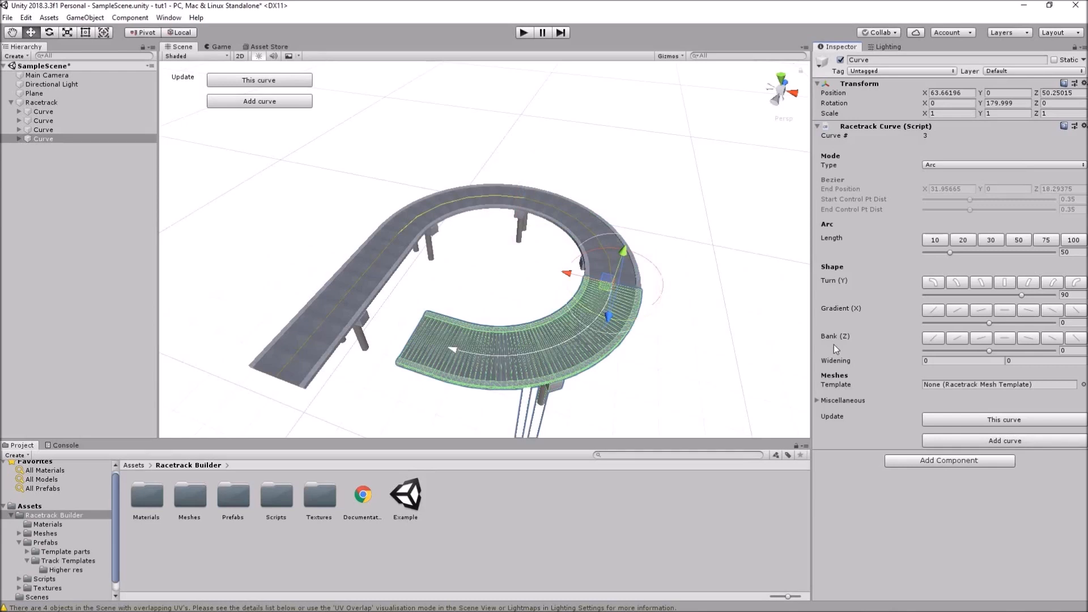
Add a fifth straight piece, 30 long, climbing at a -45 gradient
click(981, 444)
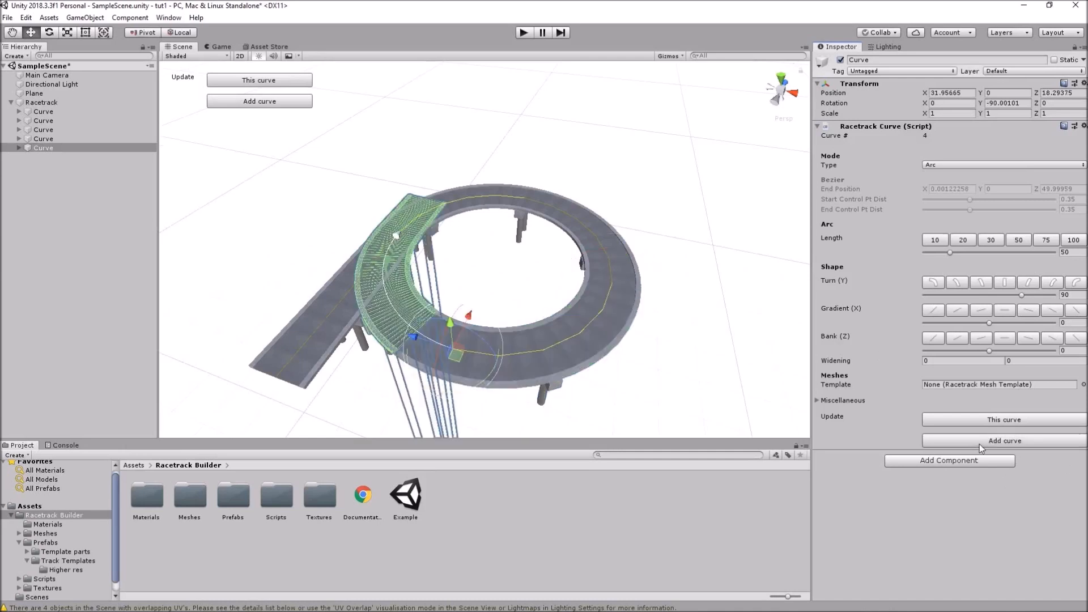
click(1005, 283)
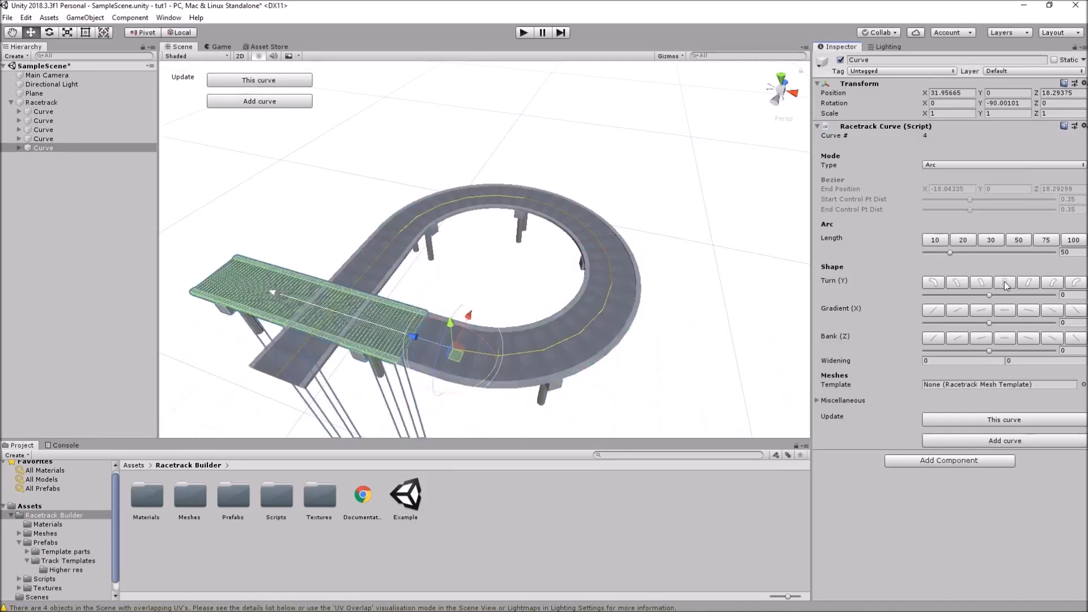
click(991, 240)
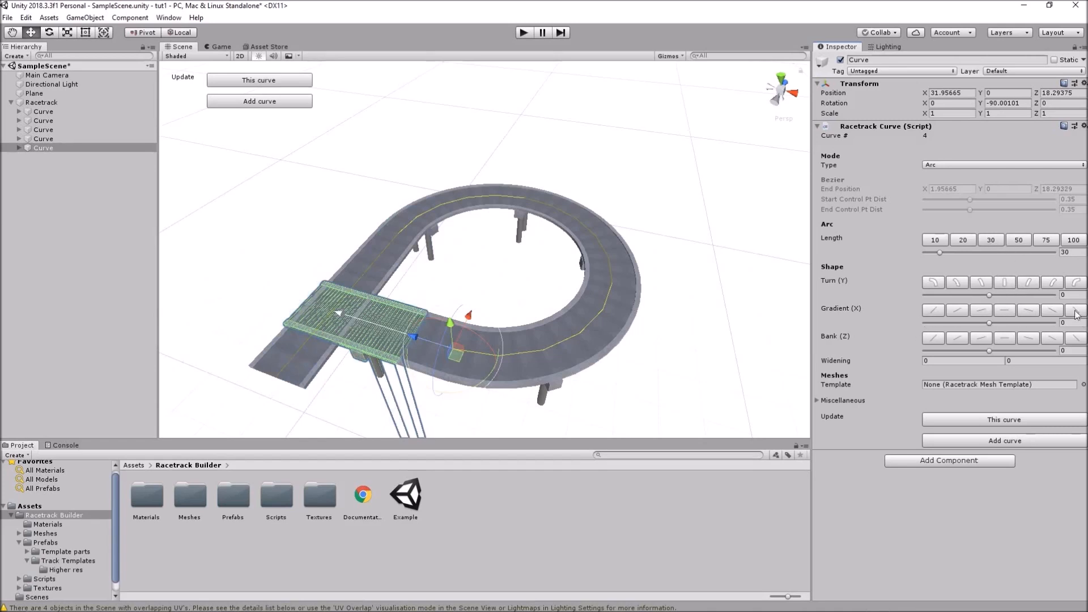
click(935, 312)
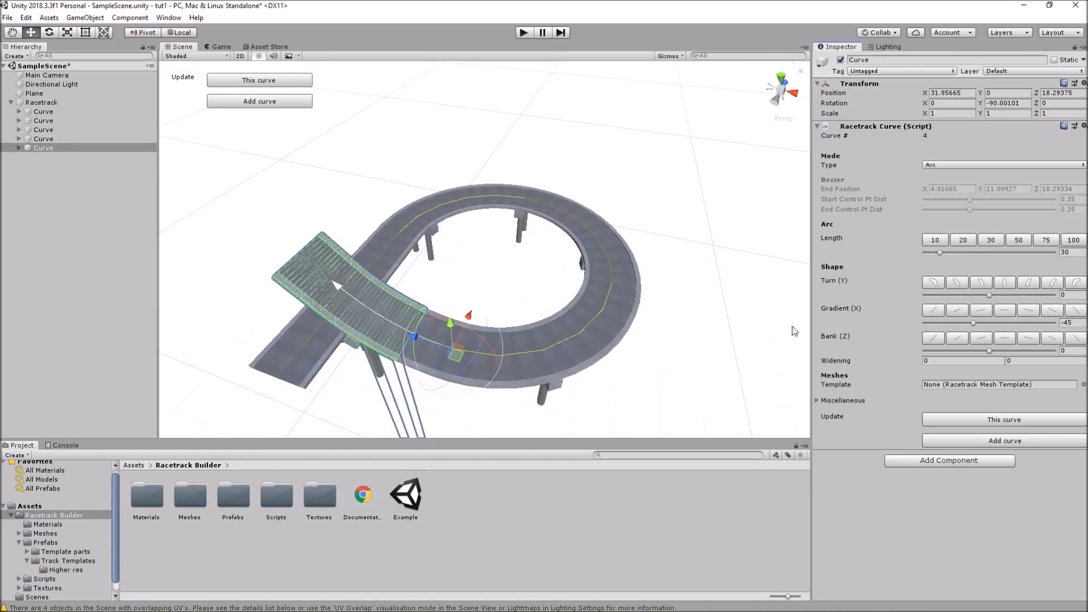
middle_drag(381, 398, 452, 389)
alt+drag(522, 391, 640, 311)
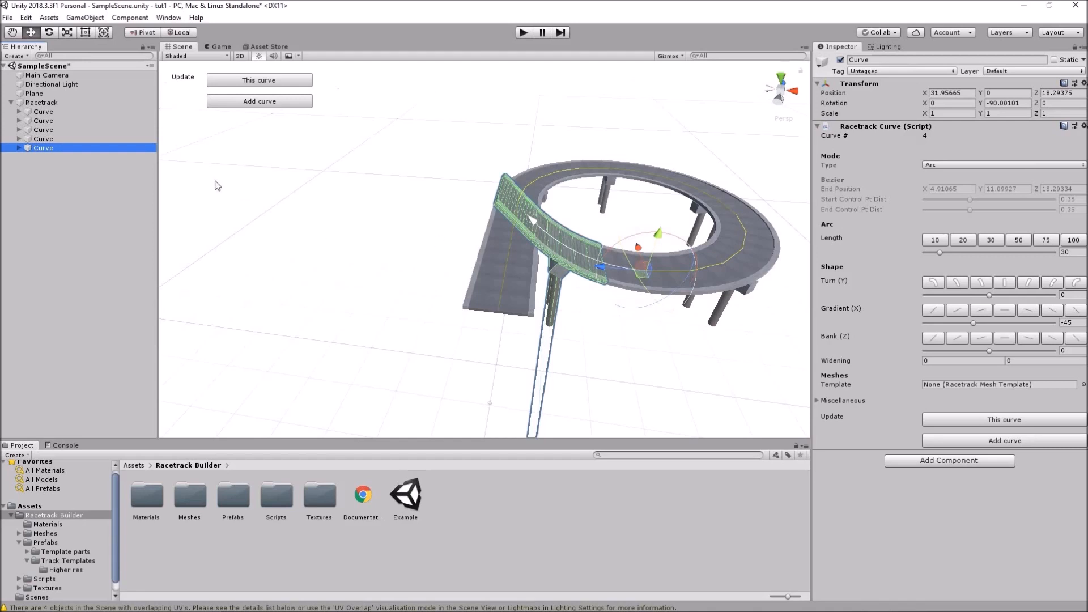
Set curves #1, #2 and #3 each to length 75
click(43, 120)
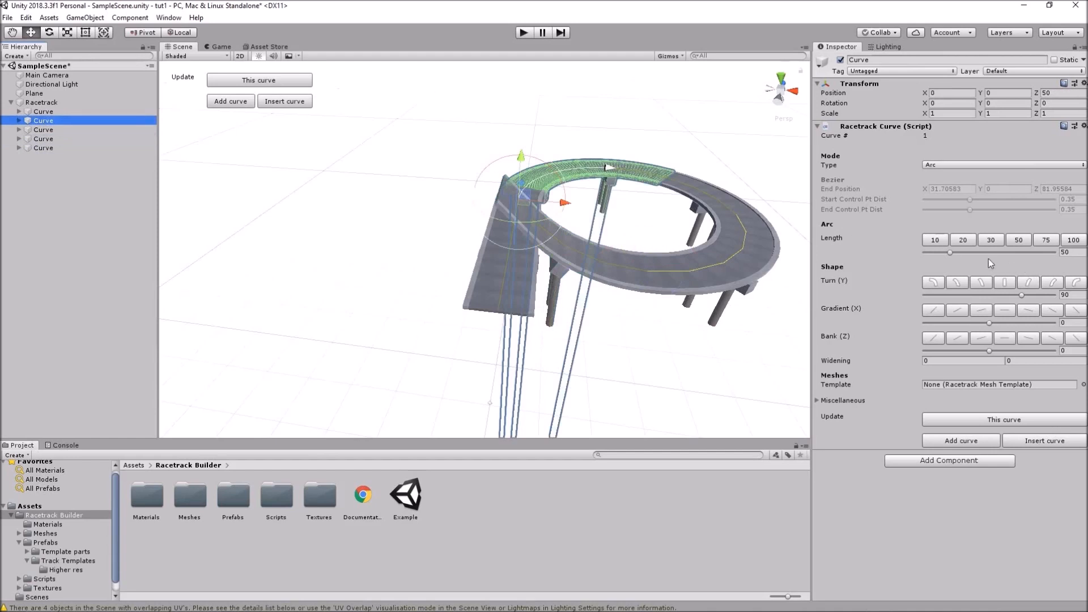
click(1046, 241)
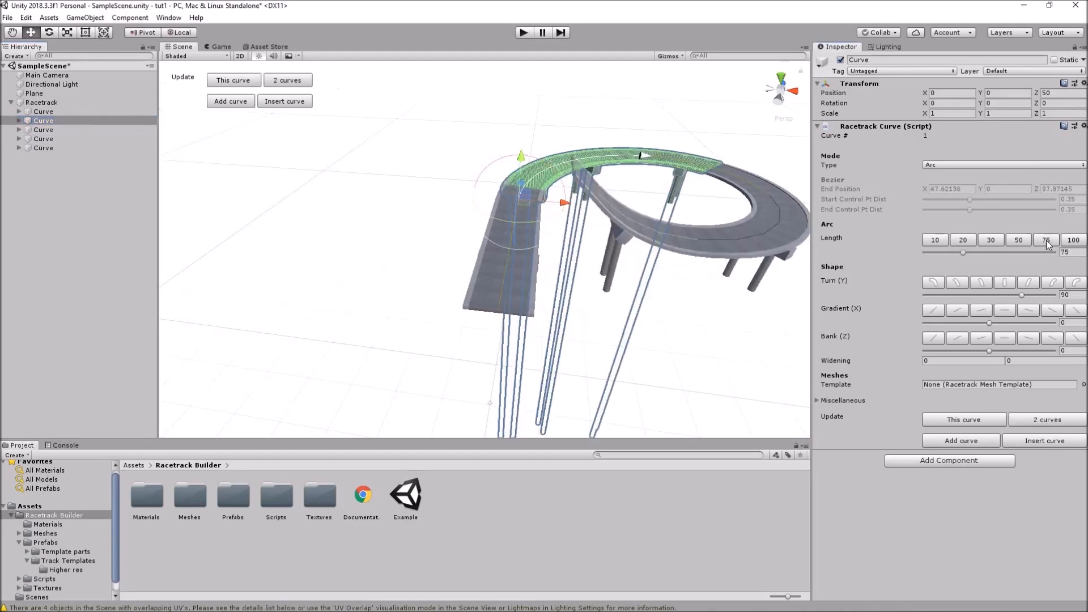
click(56, 130)
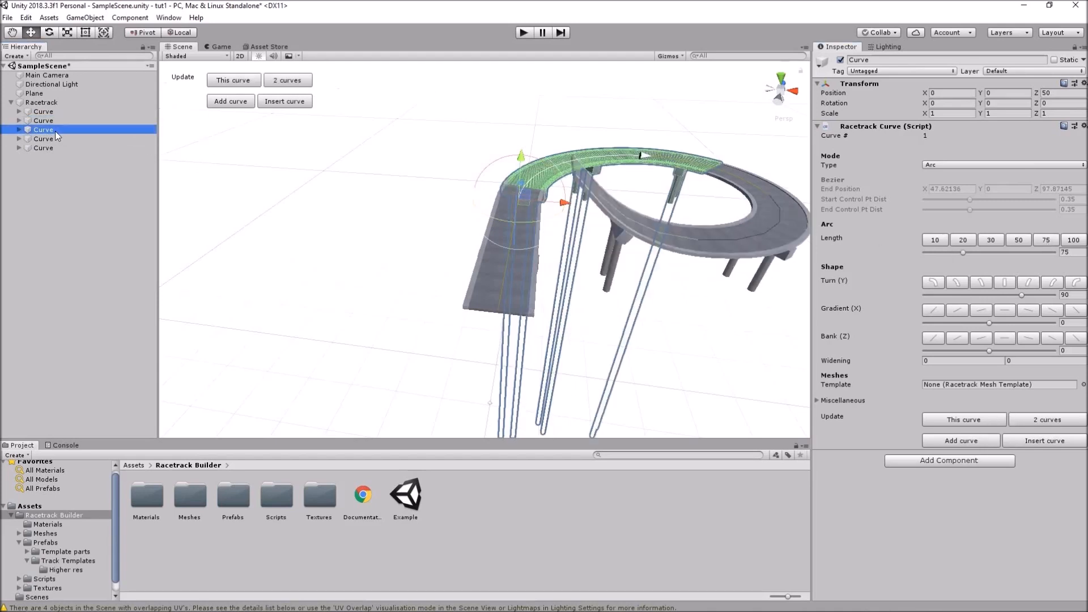
click(1047, 242)
click(136, 139)
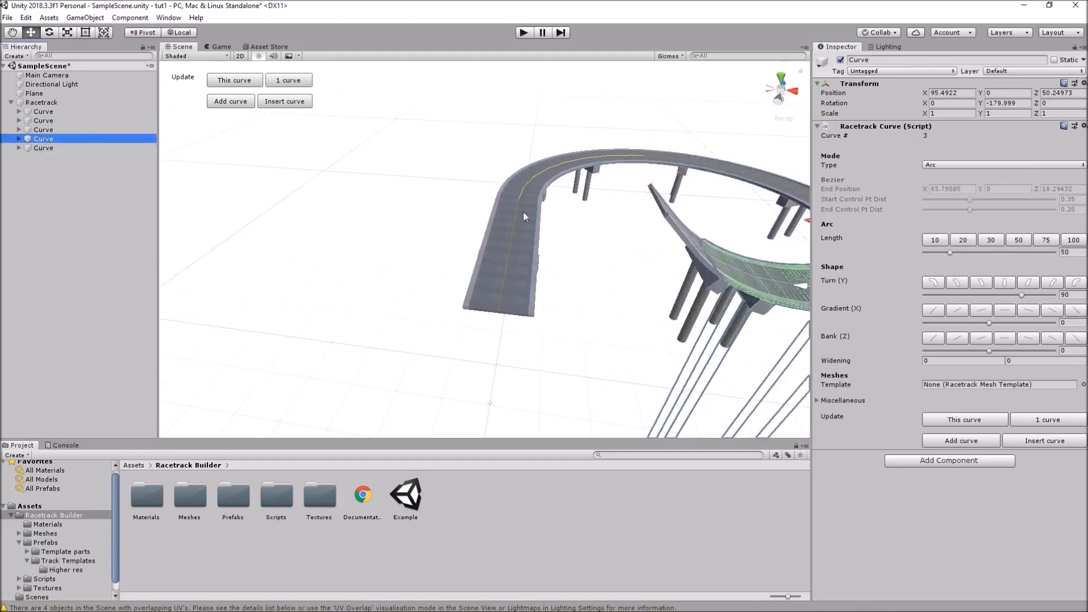
click(1045, 239)
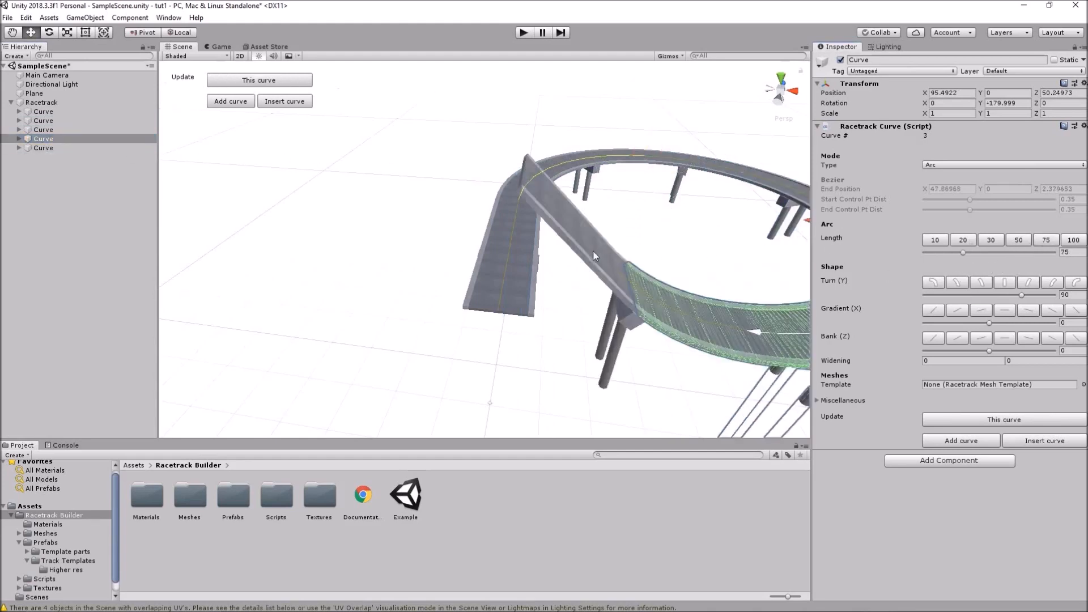
scroll(554, 244, down, 5)
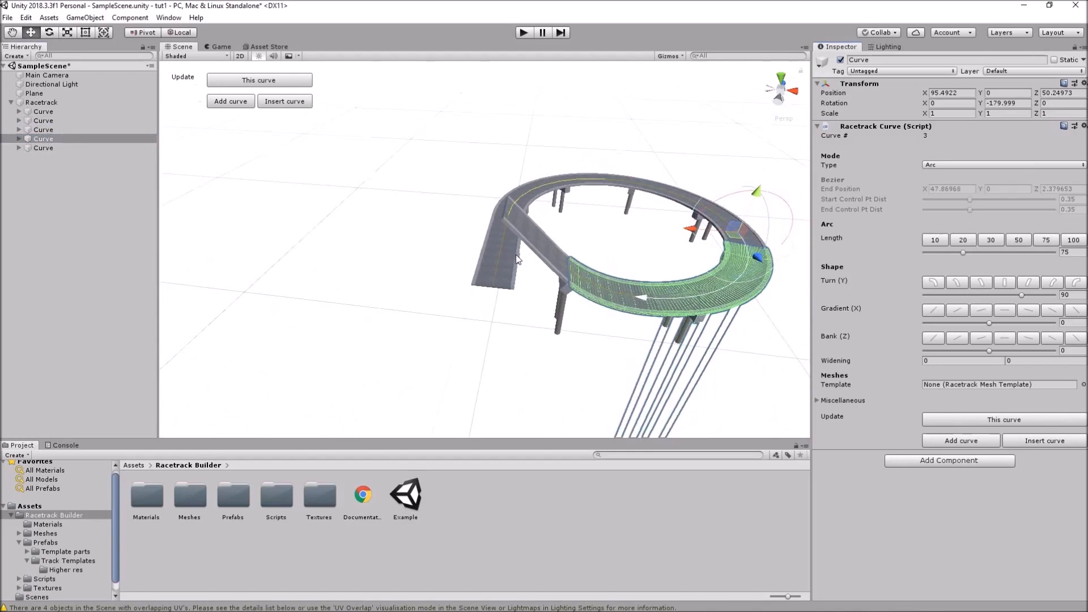
scroll(466, 326, down, 3)
Insert a new 50-long curve with its gradient flipped to 45 so it descends
alt+drag(493, 314, 486, 288)
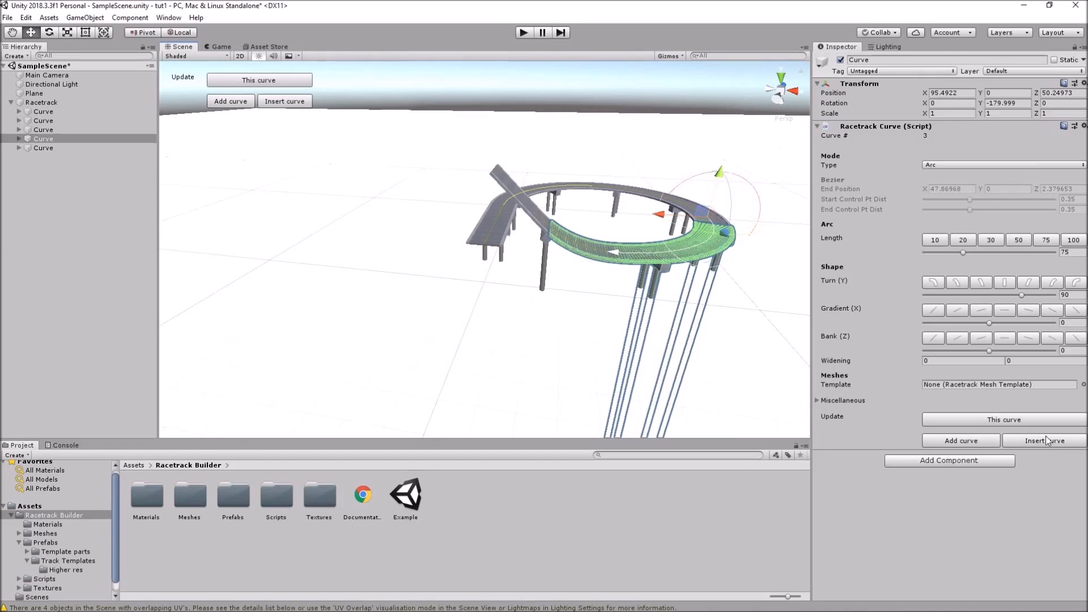
click(963, 441)
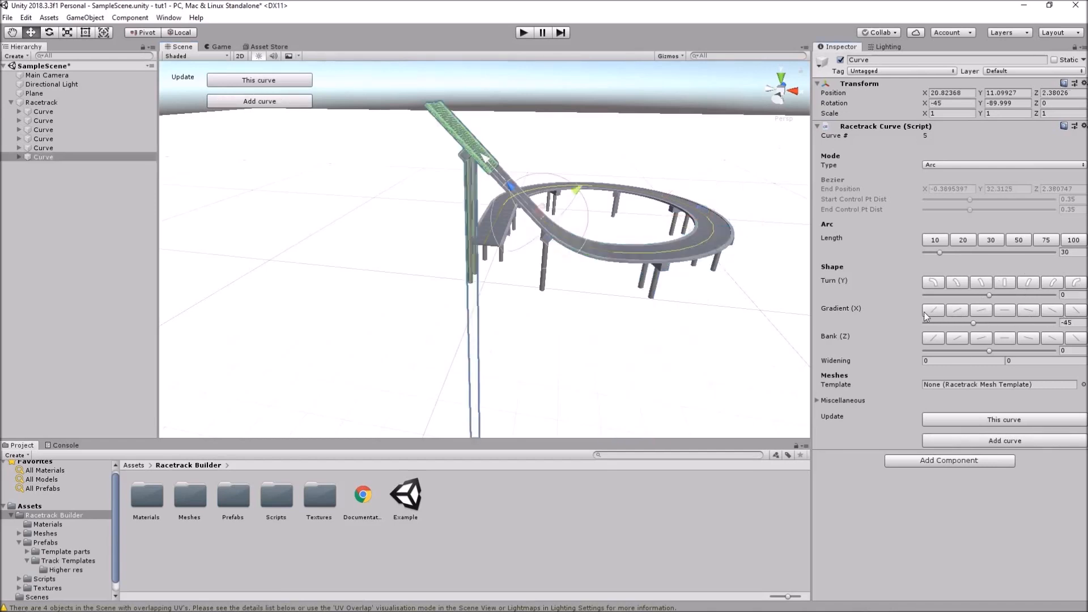
click(1019, 240)
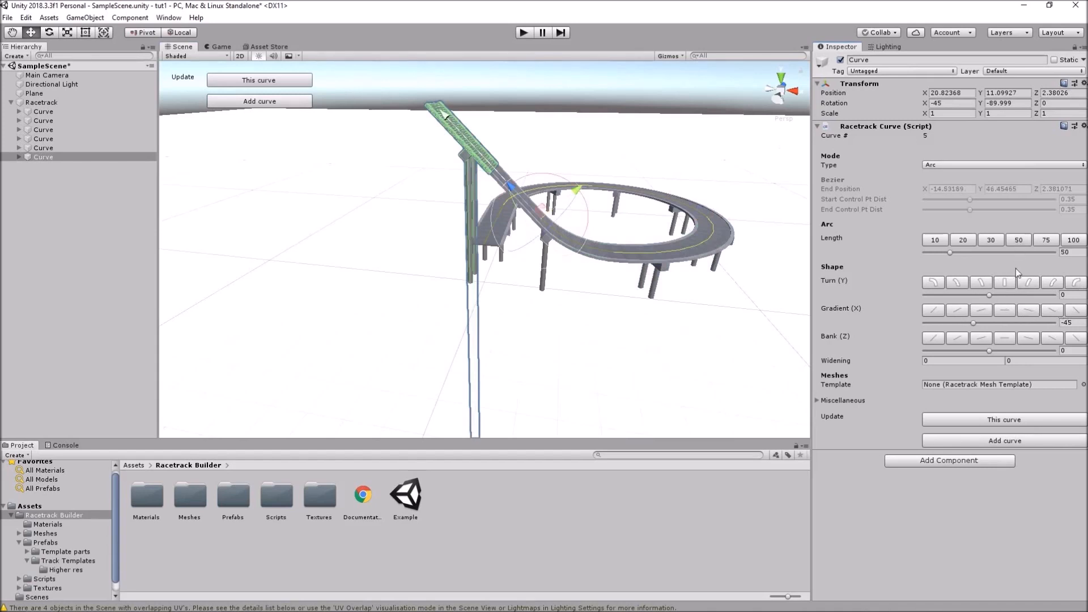
click(1081, 313)
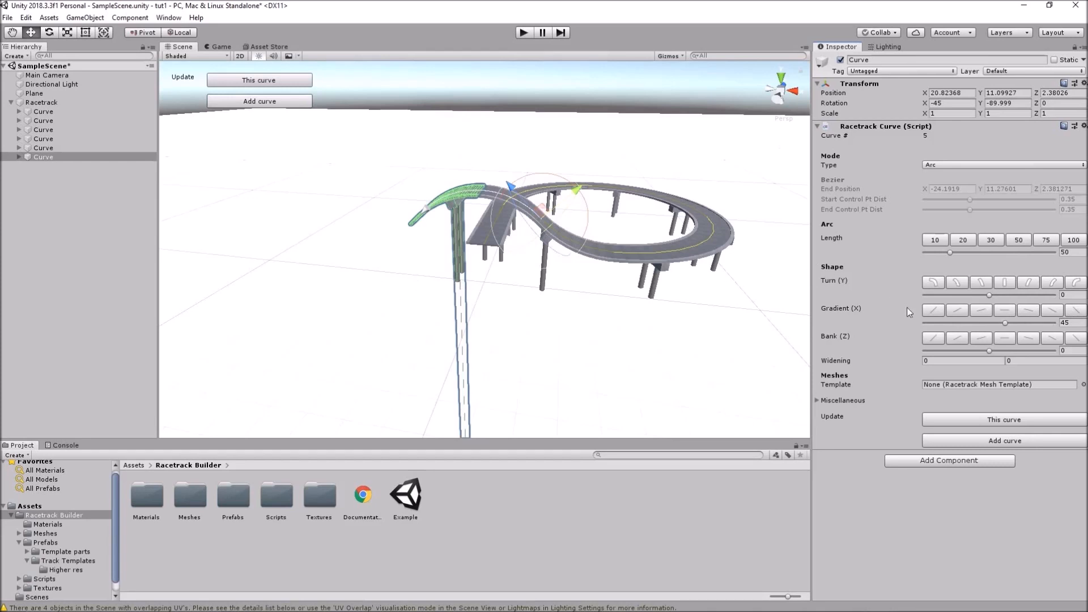
Add a level 30-long curve with gradient 0 at the end, then select the curve before it
click(987, 441)
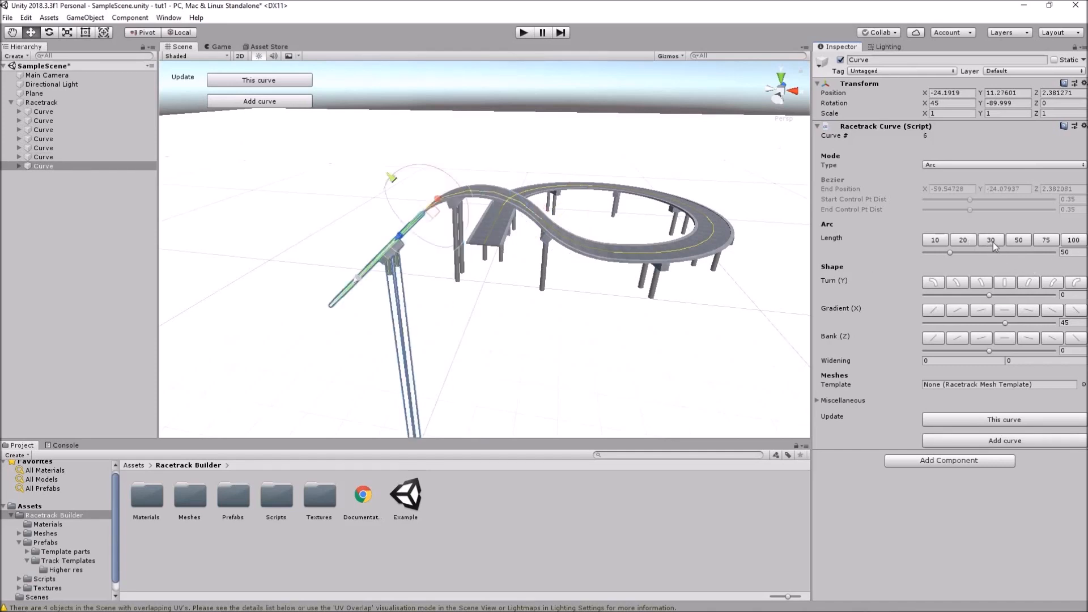
click(993, 242)
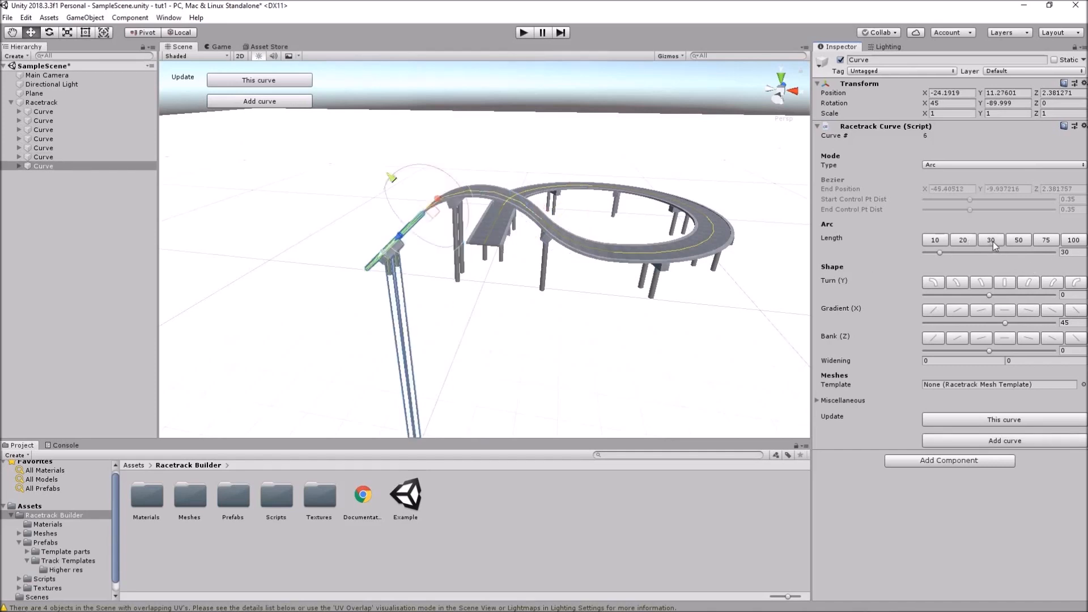
click(1006, 309)
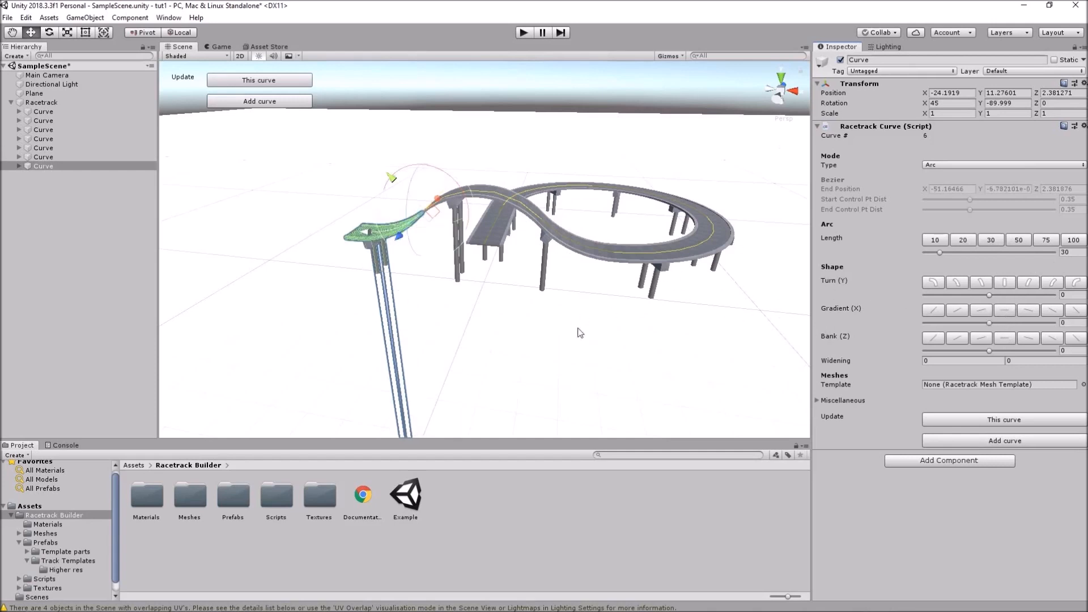
alt+drag(524, 310, 560, 305)
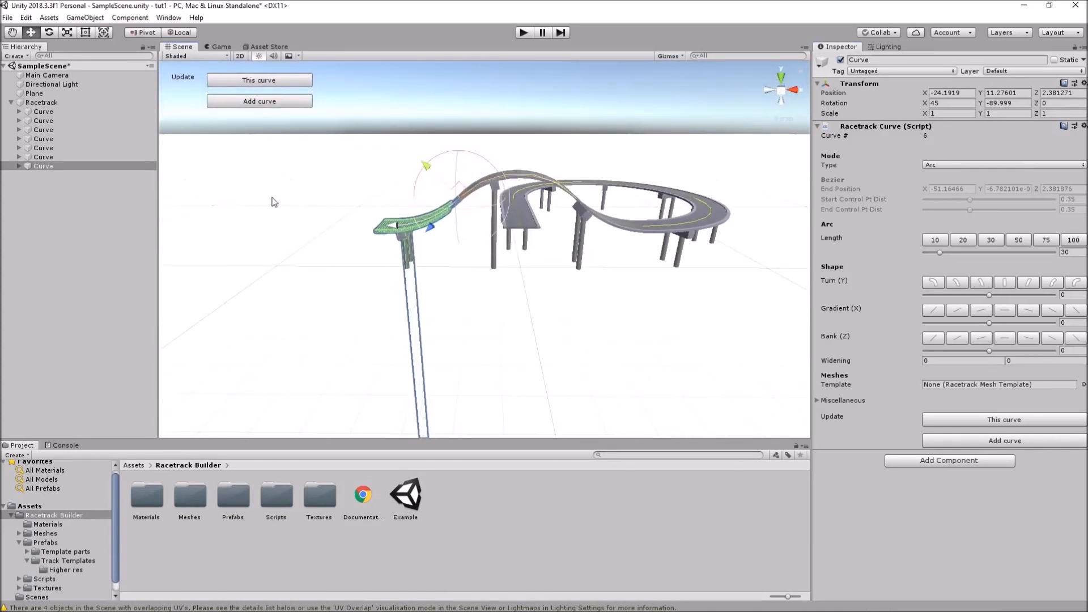
click(46, 158)
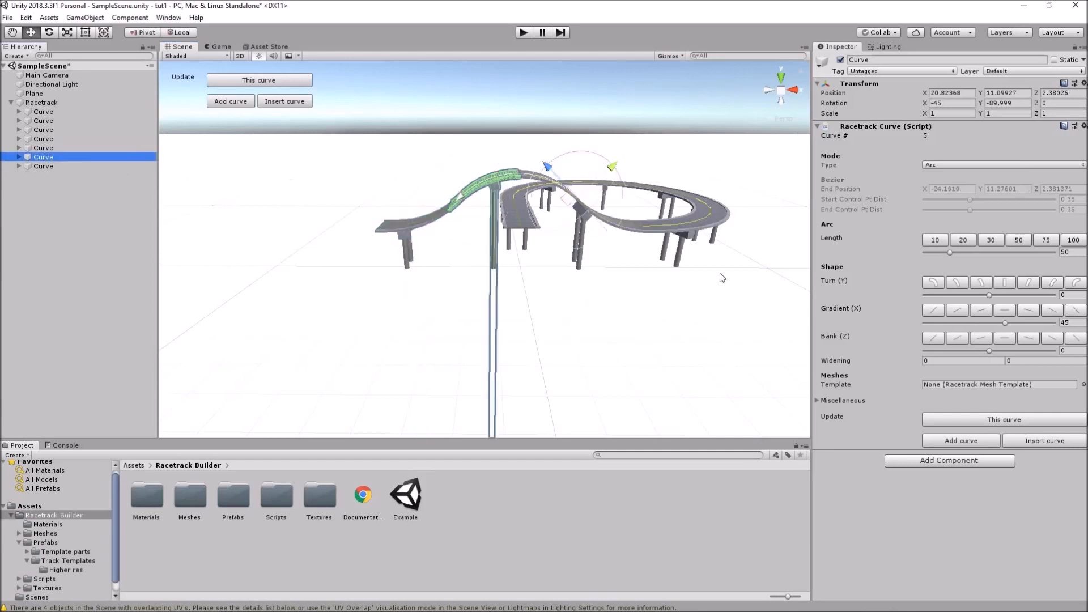
Tick Is Jump under Miscellaneous for curve 5 and orbit to inspect the resulting gap
click(818, 400)
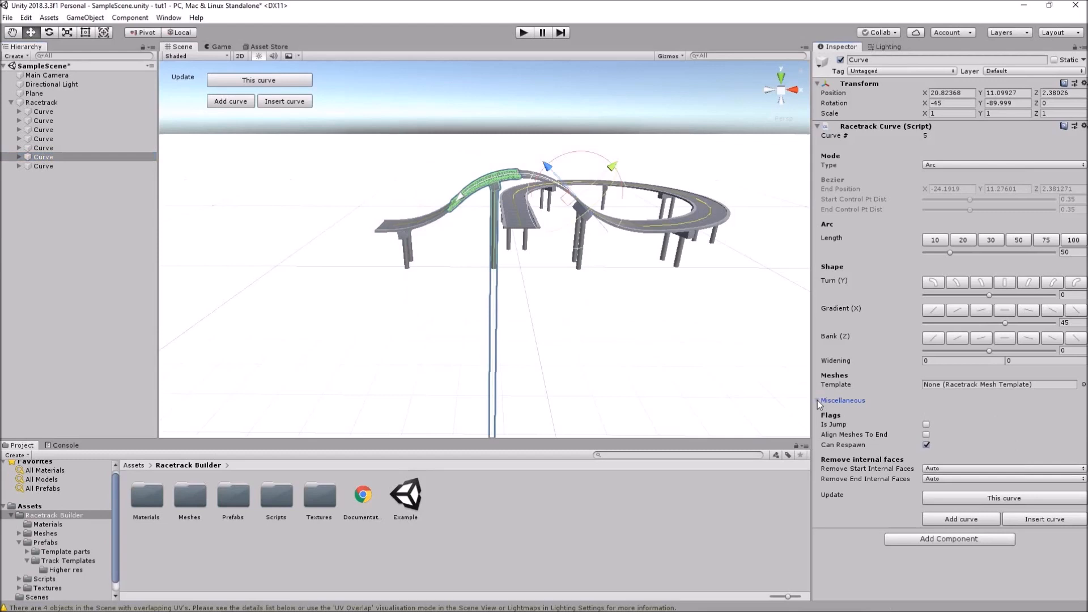
click(927, 424)
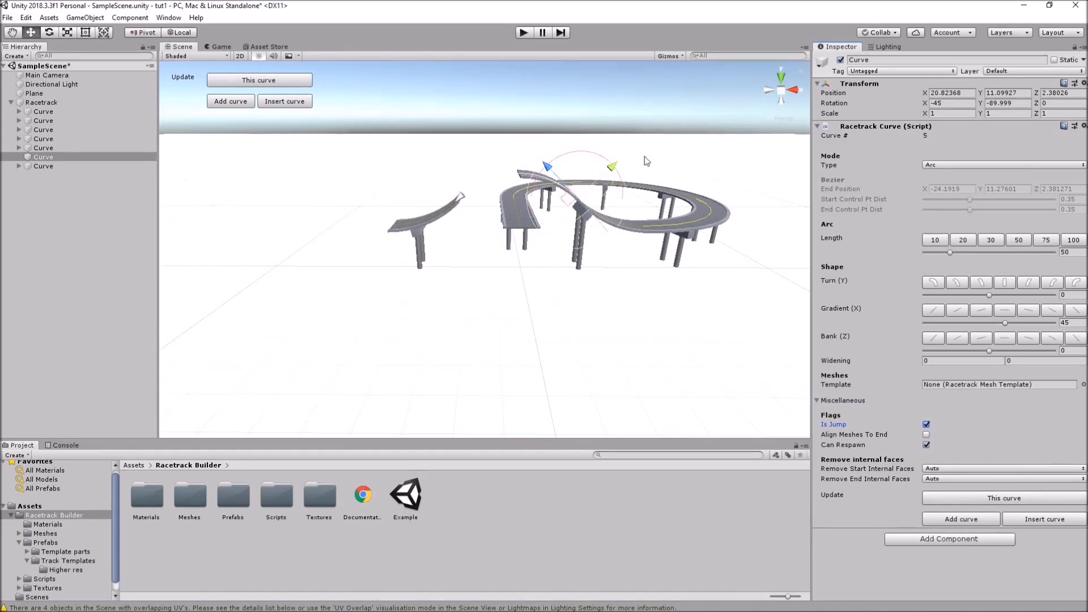
alt+drag(661, 151, 635, 238)
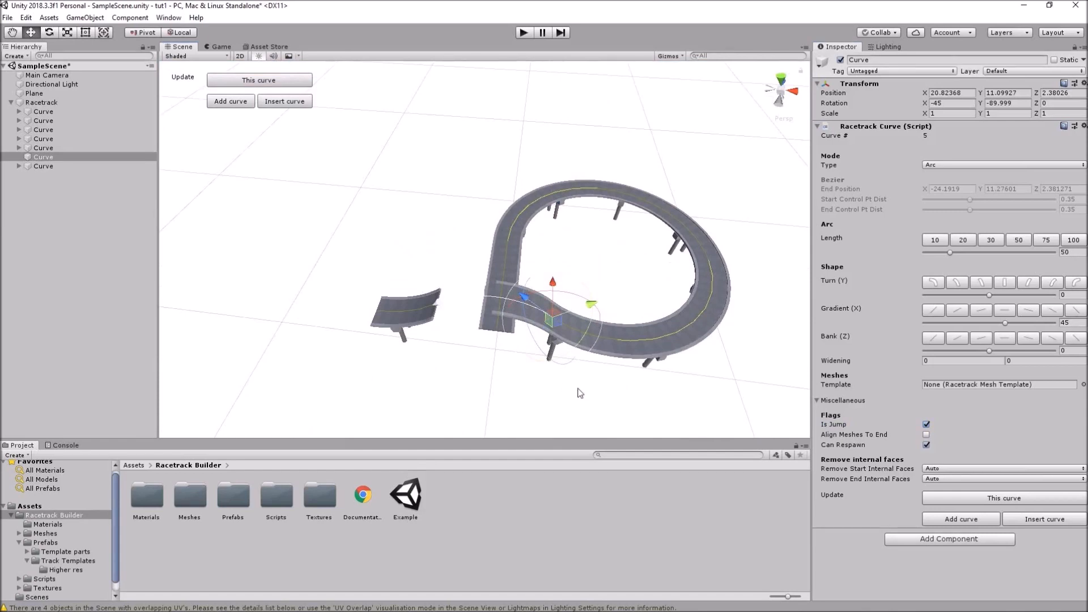
alt+drag(609, 417, 625, 345)
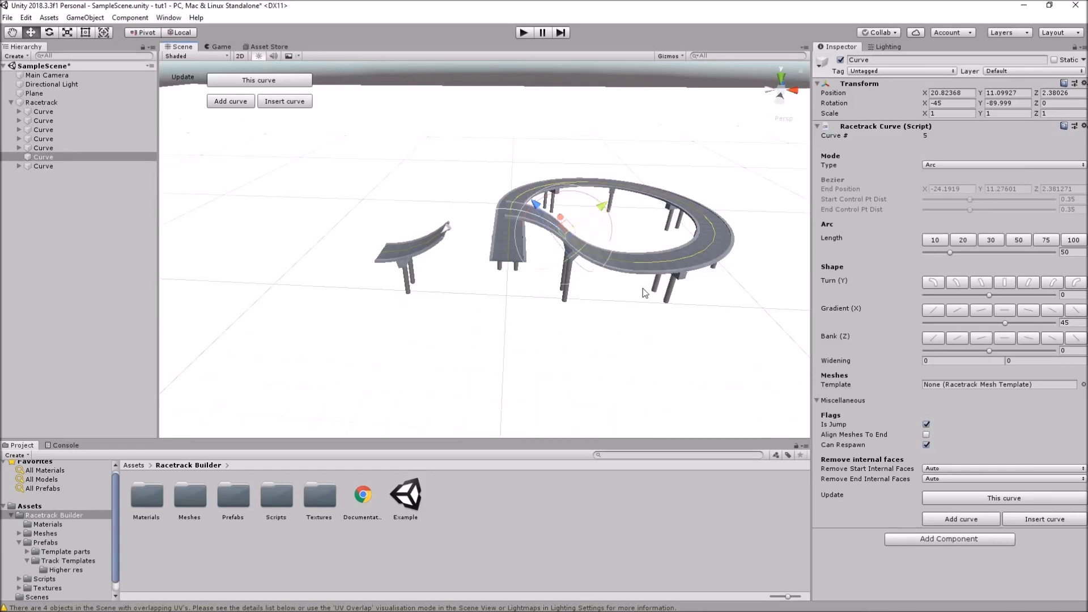
alt+drag(639, 250, 856, 250)
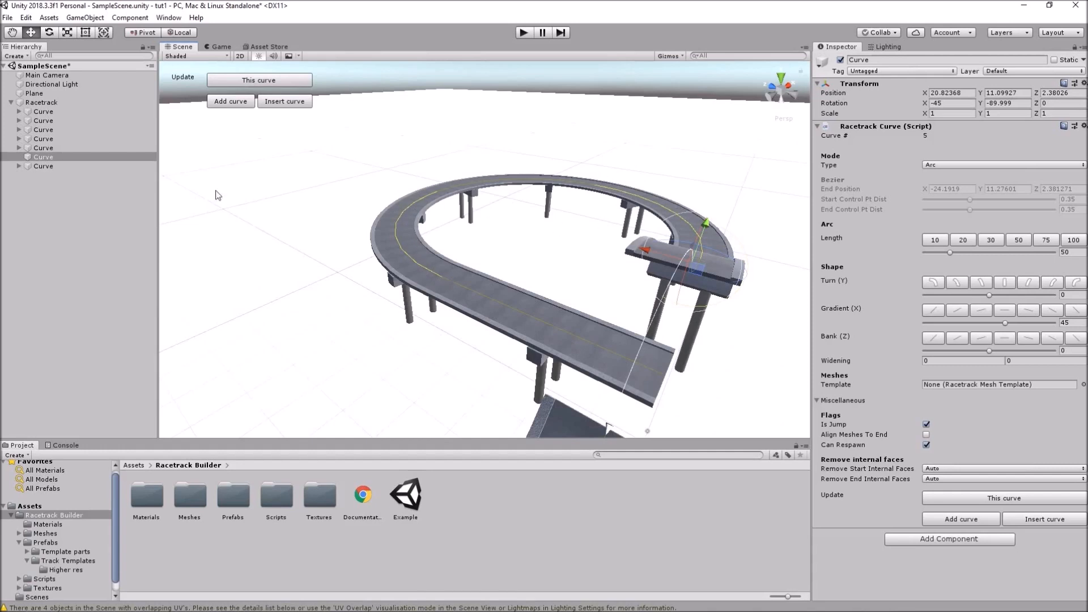
Expand the first four Curves in the Hierarchy and inspect each of their asphalt pole pieces
click(19, 112)
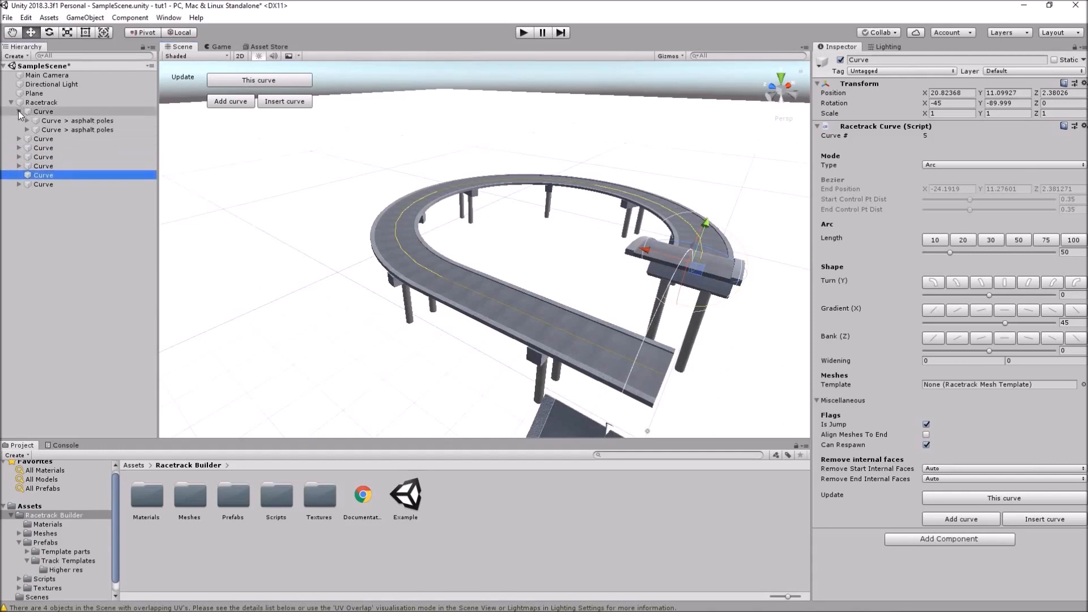
click(78, 121)
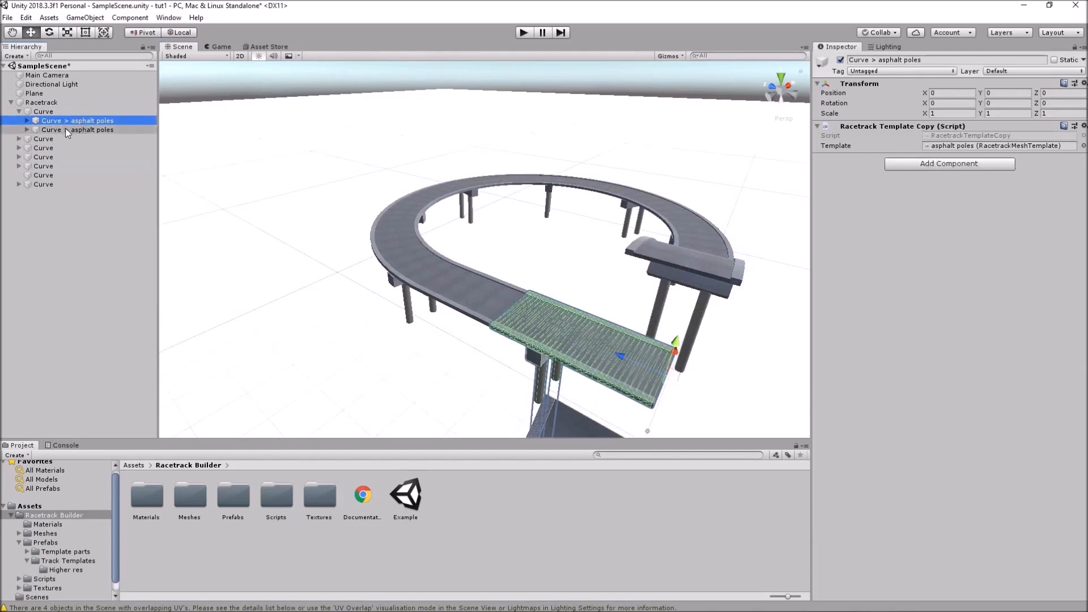
click(65, 129)
click(19, 139)
click(74, 148)
click(68, 157)
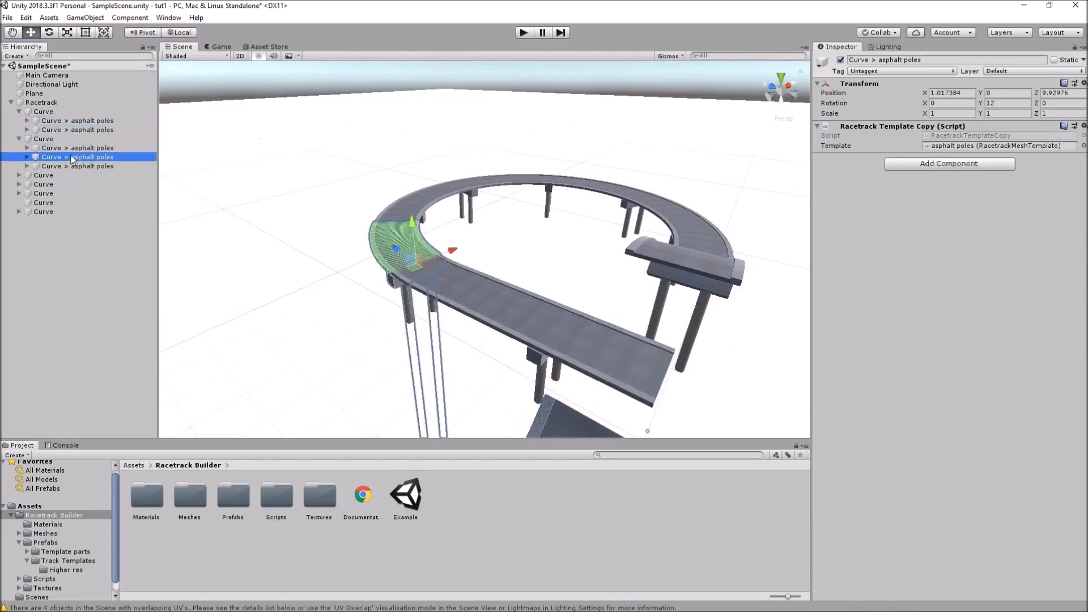
click(63, 166)
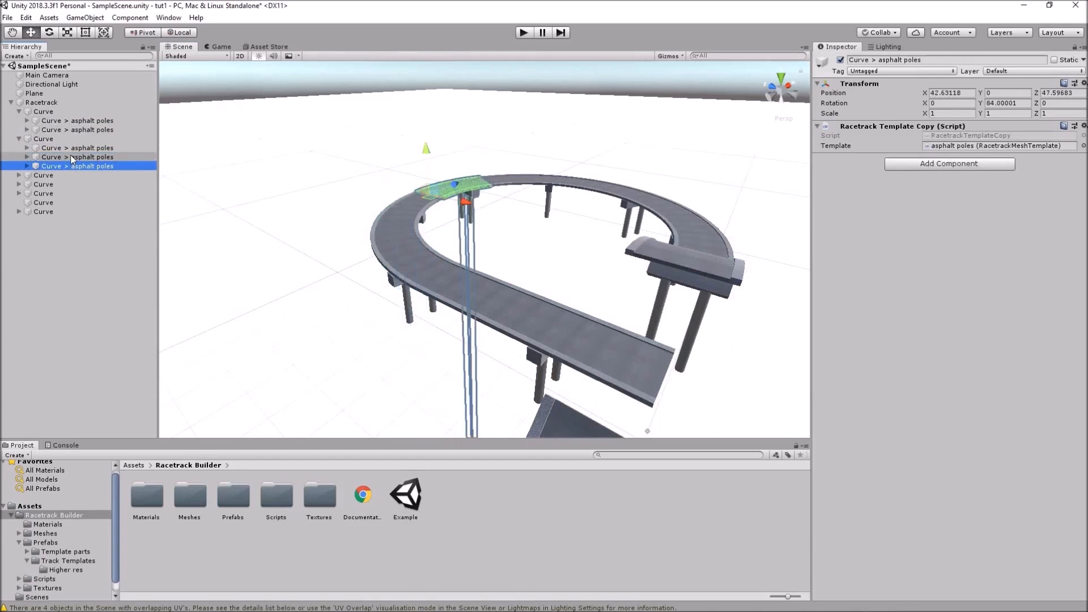
click(23, 175)
click(20, 176)
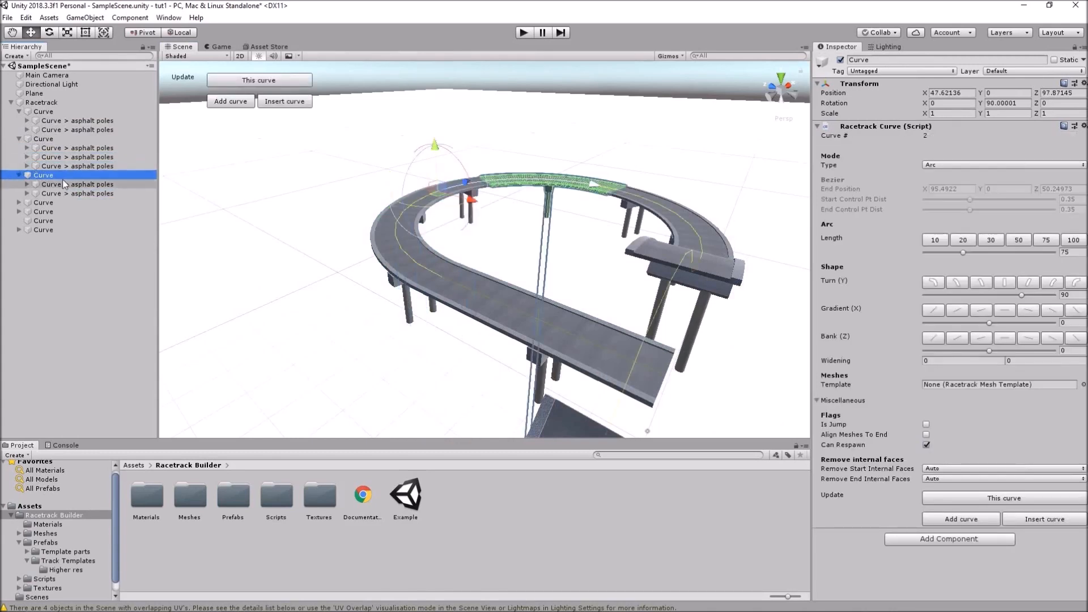
click(64, 184)
click(69, 192)
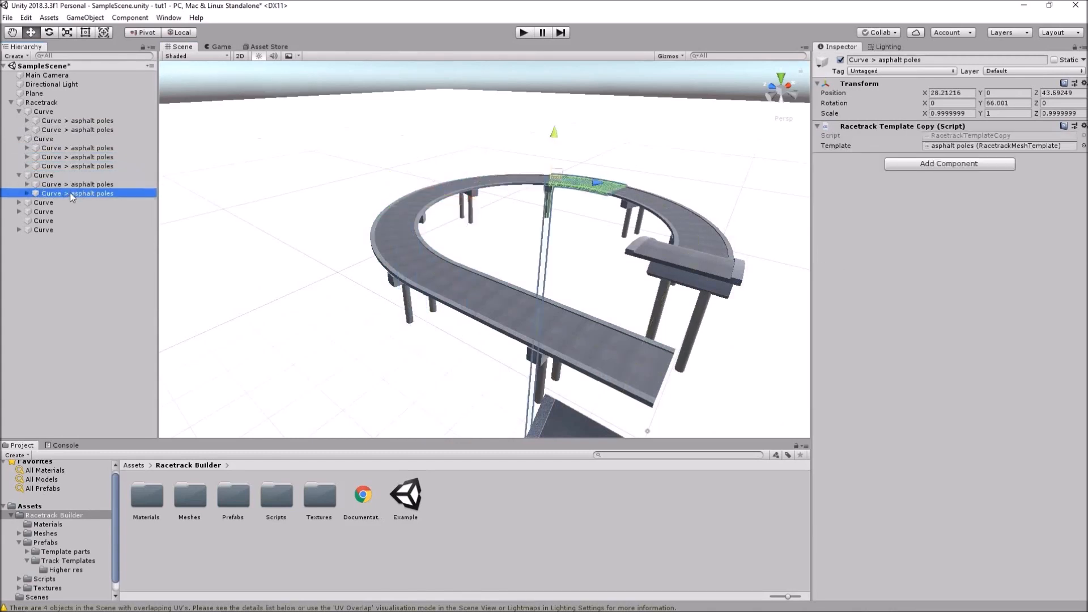
click(19, 203)
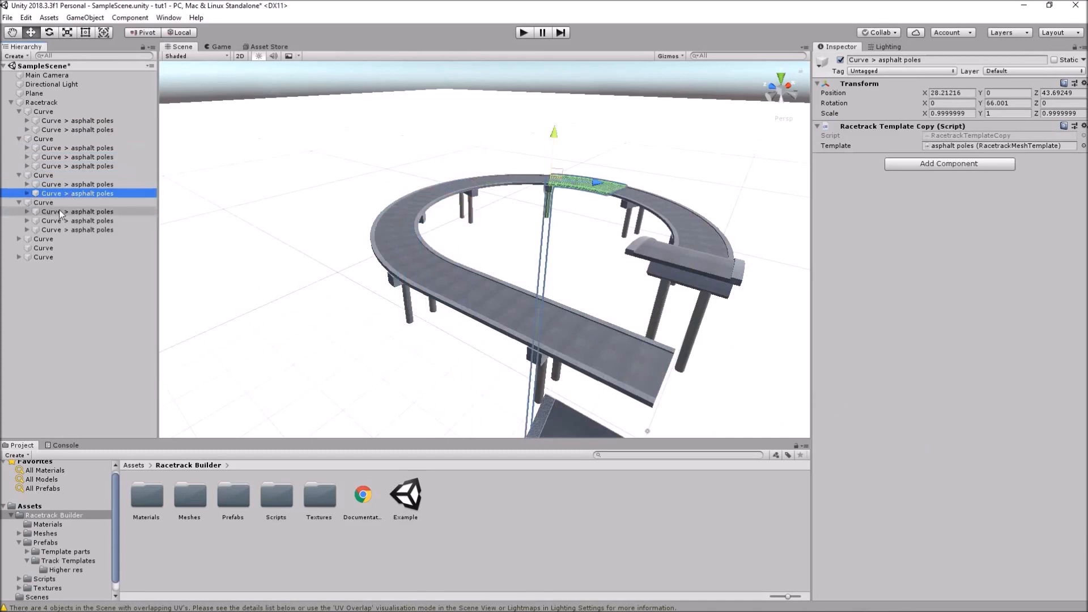
click(59, 212)
click(63, 229)
Disable the fifth curve's arched road piece, then reselect its parent Curve
alt+drag(601, 327, 614, 336)
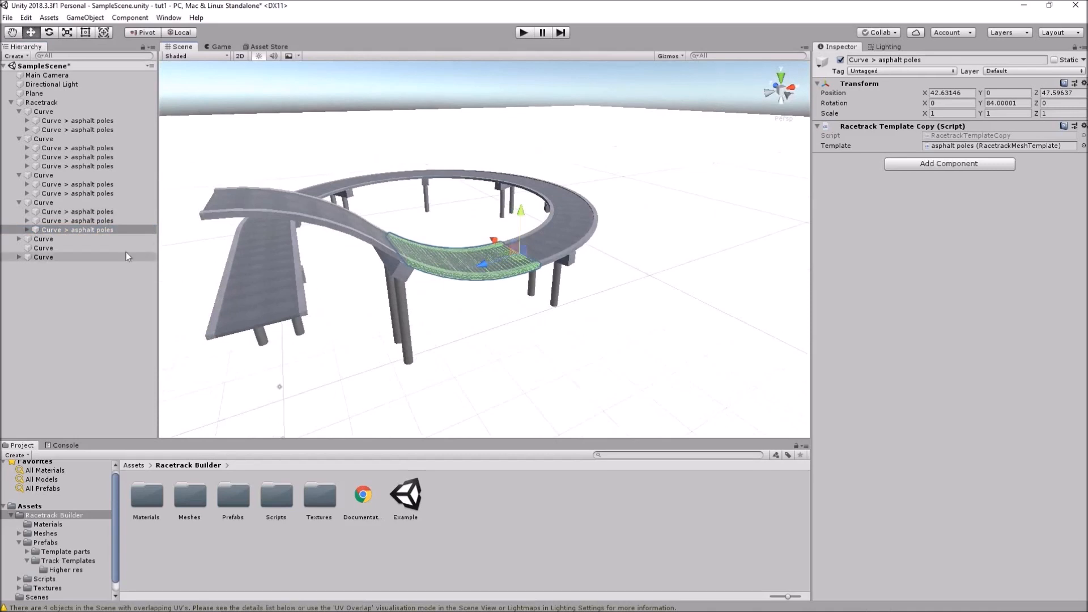
click(18, 239)
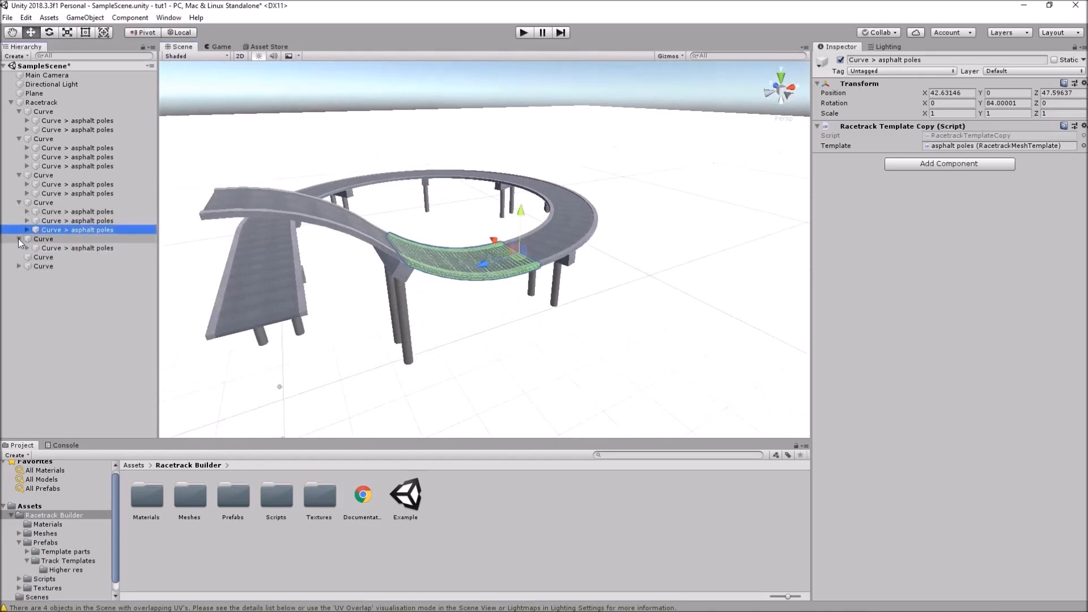
click(76, 250)
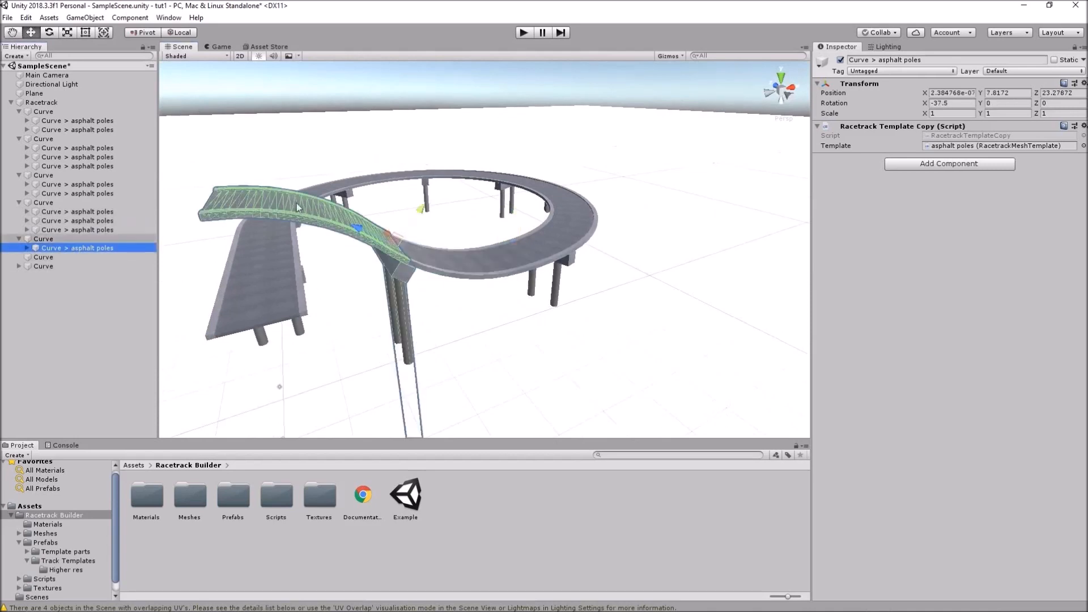
click(841, 60)
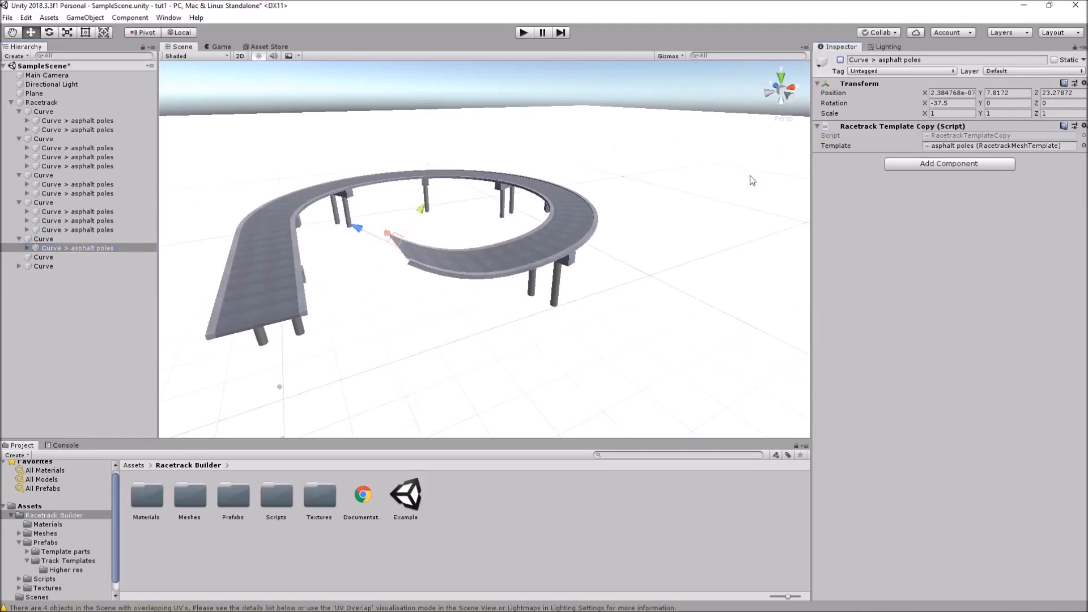
alt+drag(598, 292, 564, 309)
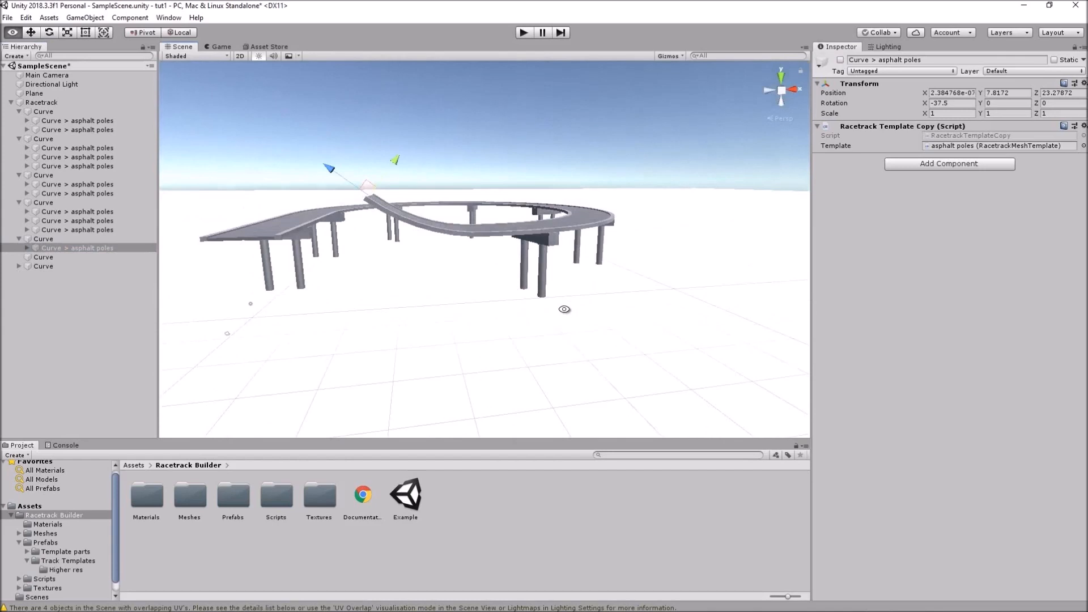
click(47, 239)
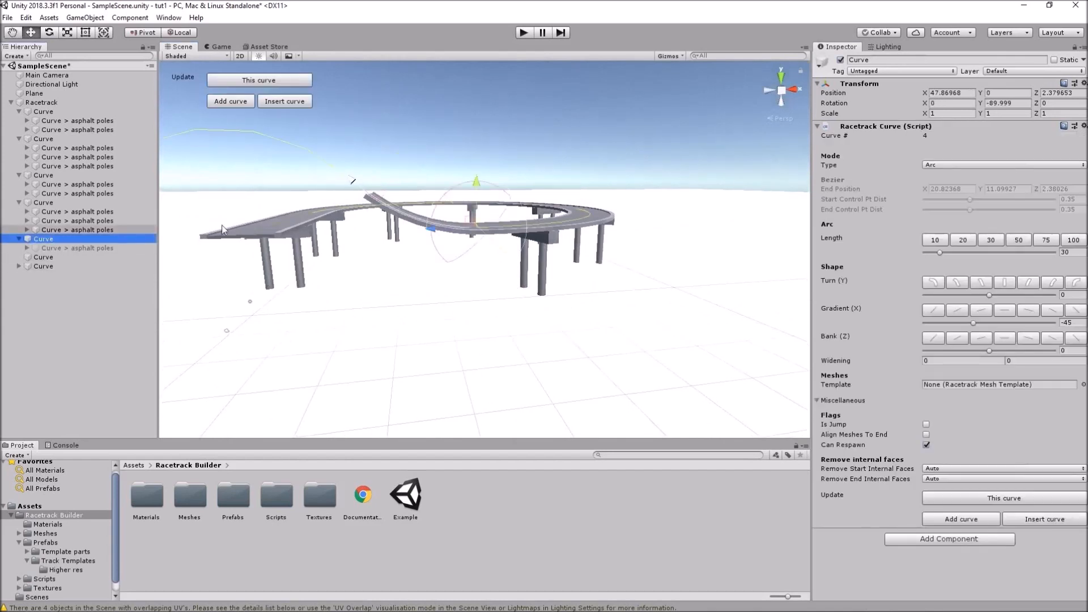
Apply the Steel material from Assets/Racetrack Builder/Materials to the ground plane
alt+drag(424, 275, 432, 263)
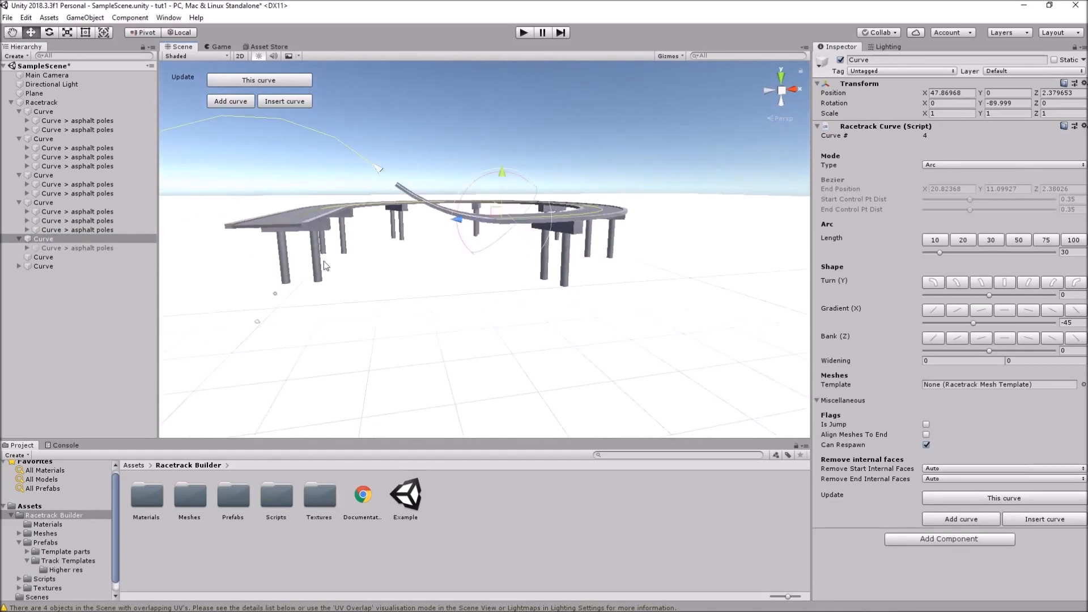
click(46, 525)
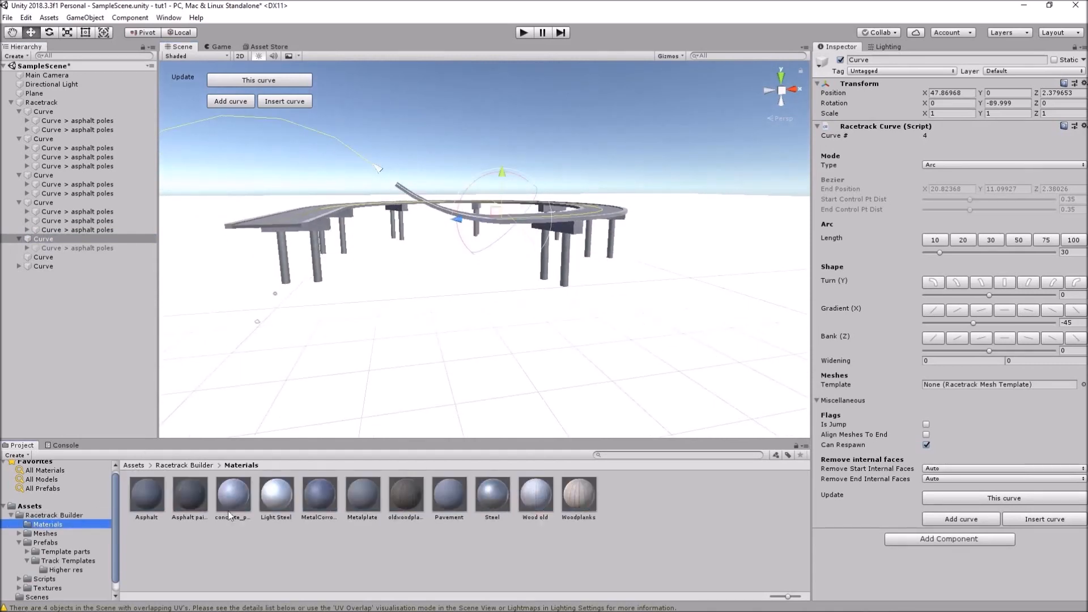
drag(481, 498, 518, 392)
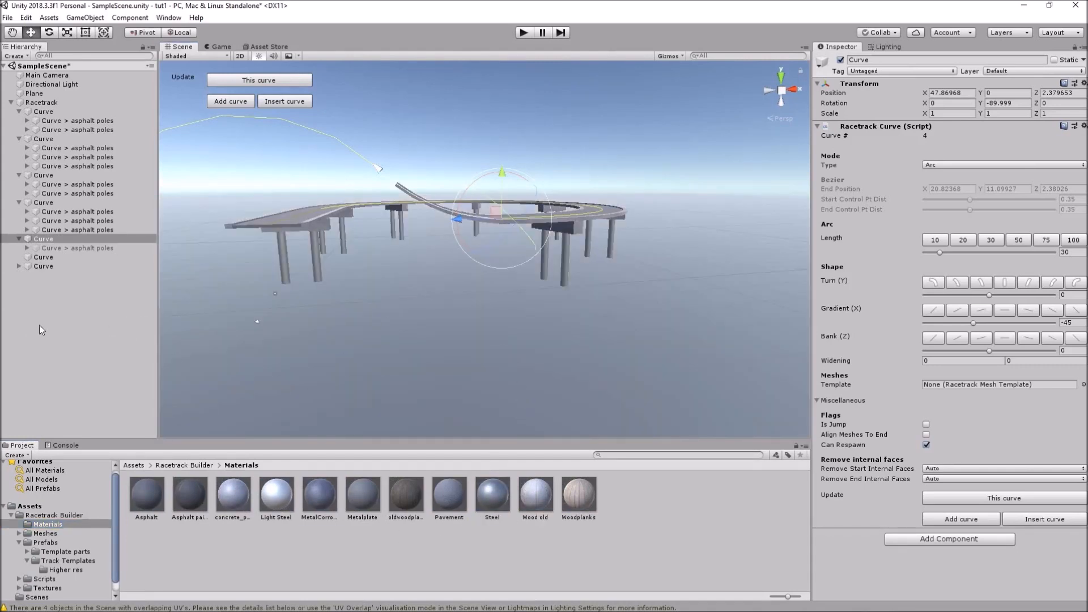
alt+drag(701, 268, 700, 306)
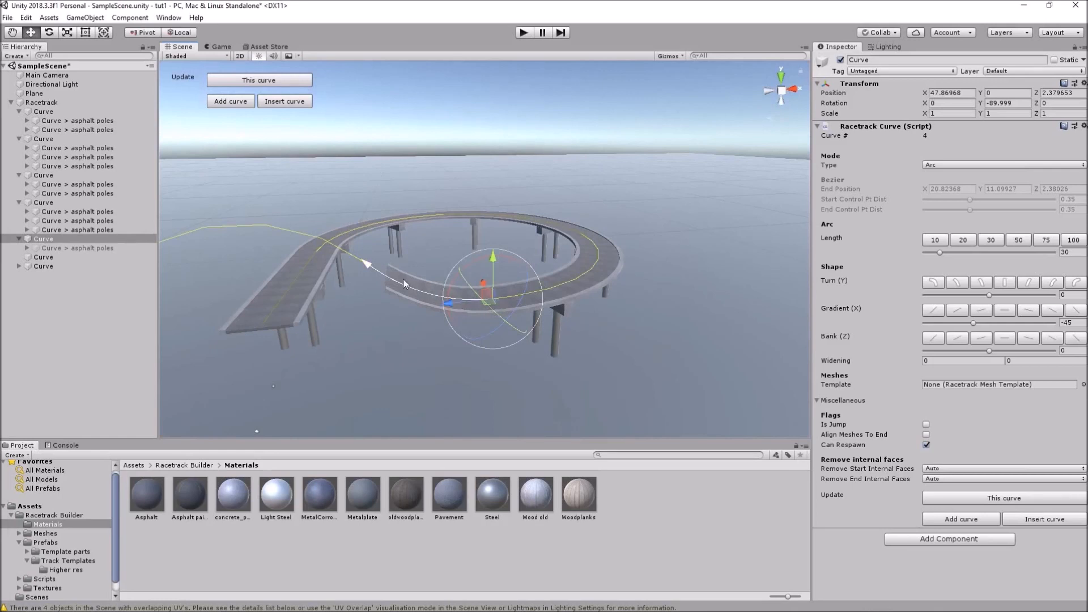
scroll(390, 272, up, 3)
middle_drag(366, 284, 423, 294)
scroll(423, 294, up, 5)
scroll(421, 295, down, 3)
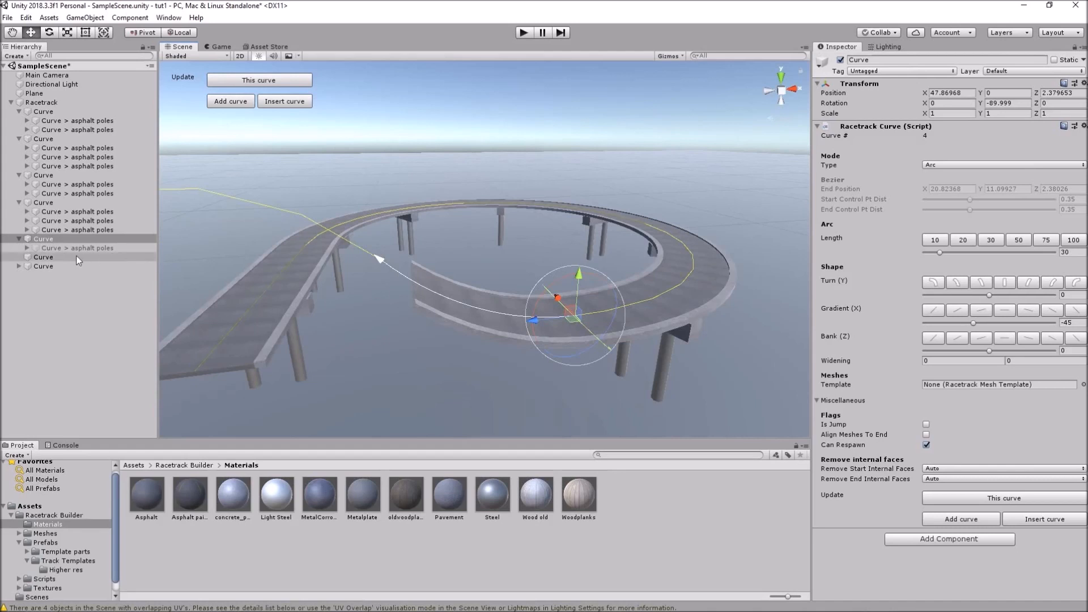
Re-enable the arched road piece, then collapse all five expanded Curve groups under Racetrack
click(90, 249)
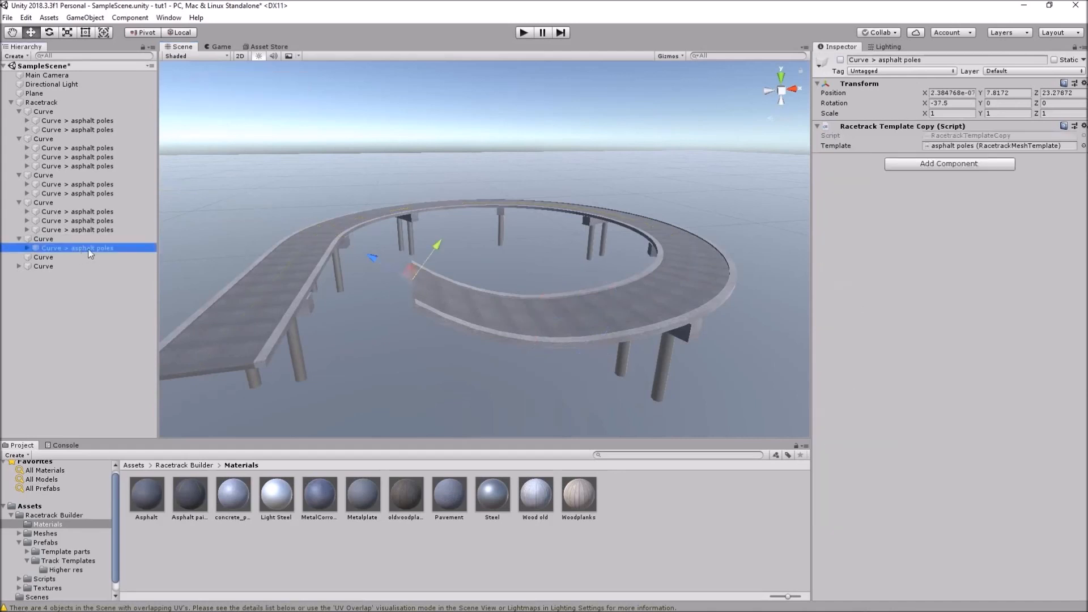
click(841, 60)
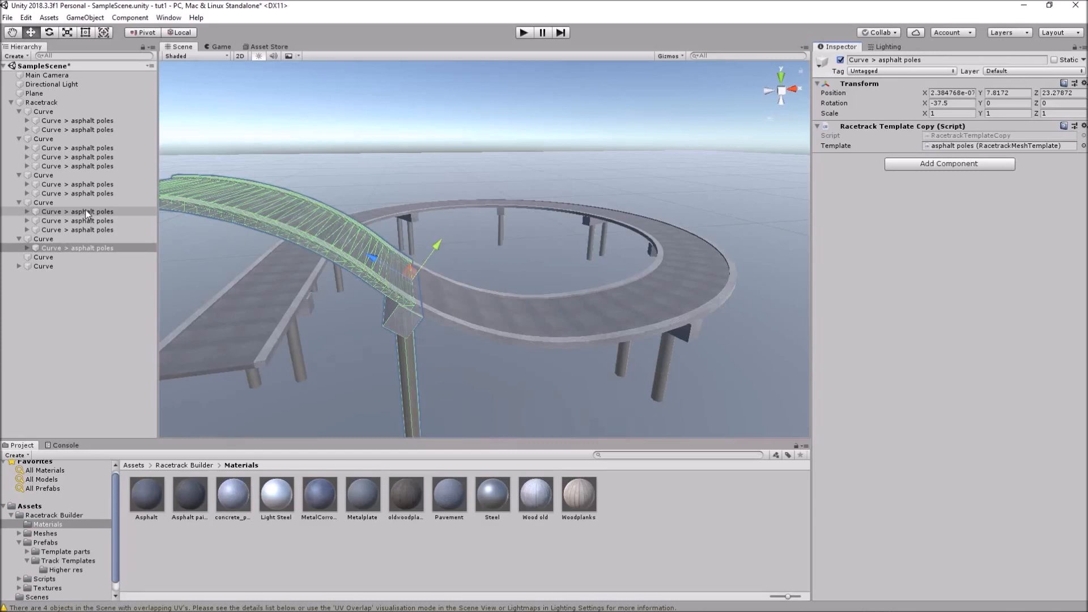
click(19, 239)
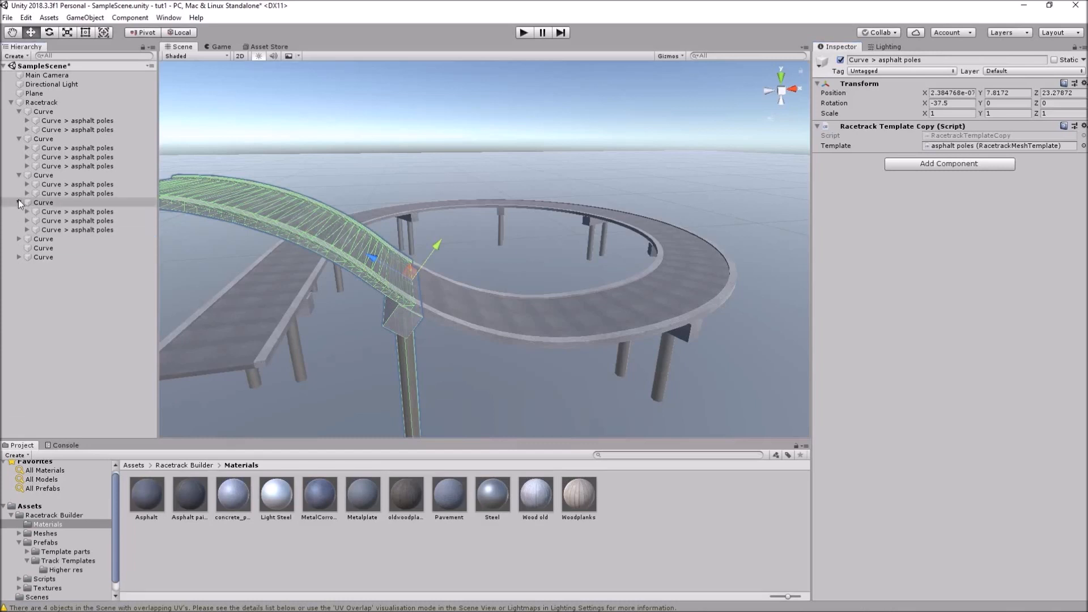
click(19, 202)
click(19, 175)
click(19, 139)
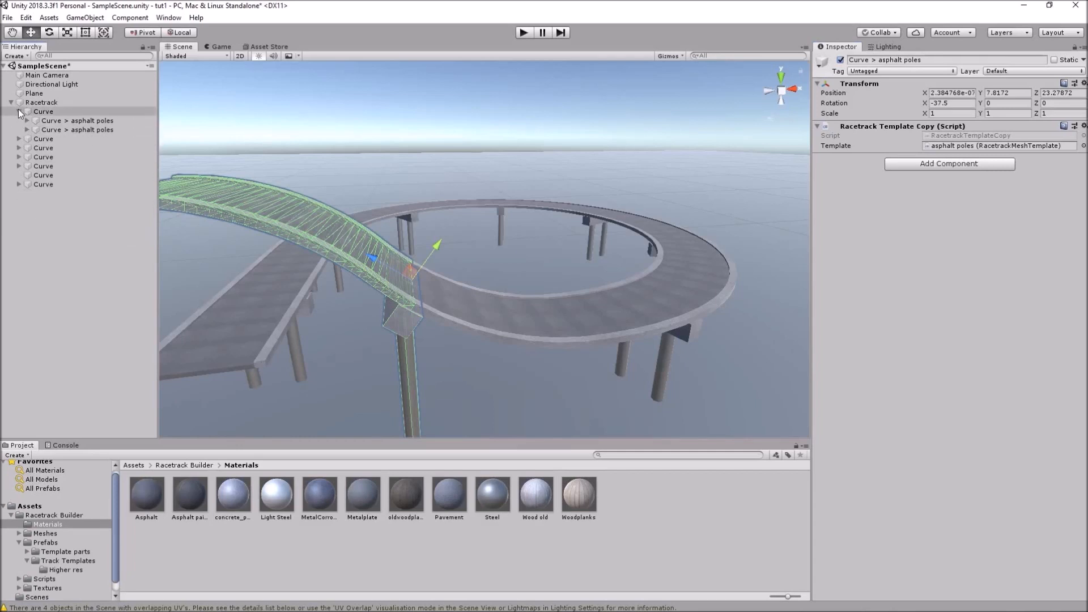
click(19, 111)
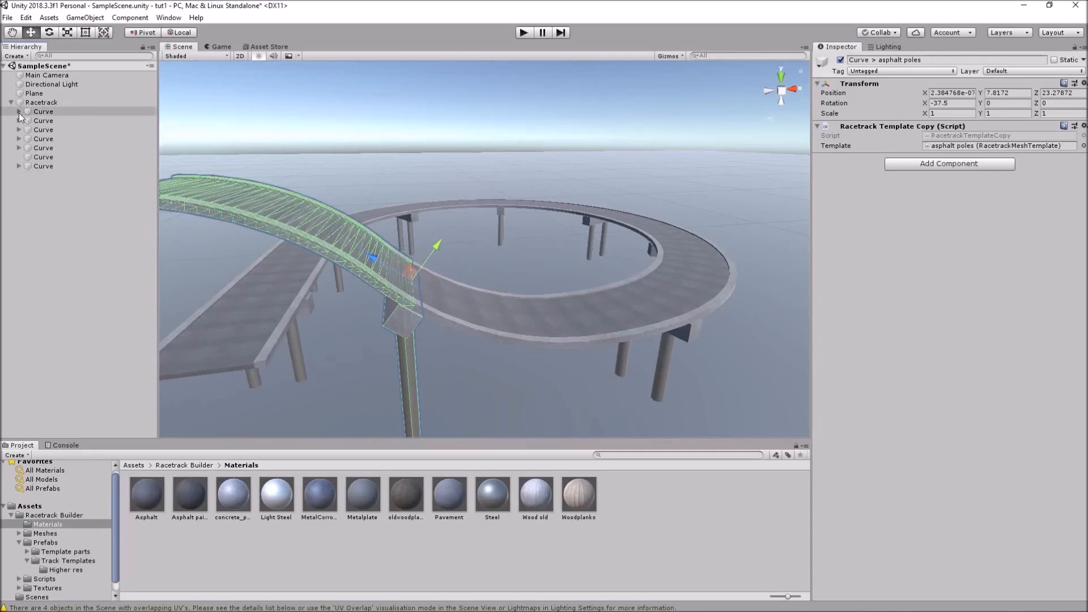
Enable Align Meshes To End on curve 4 and update the following 4 curves
click(50, 150)
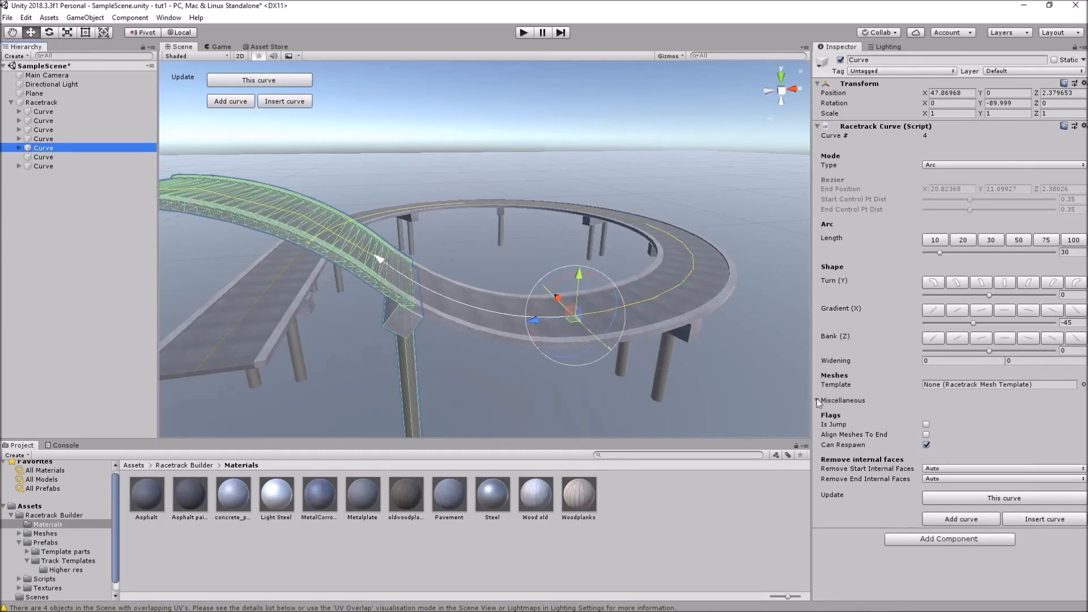
click(927, 434)
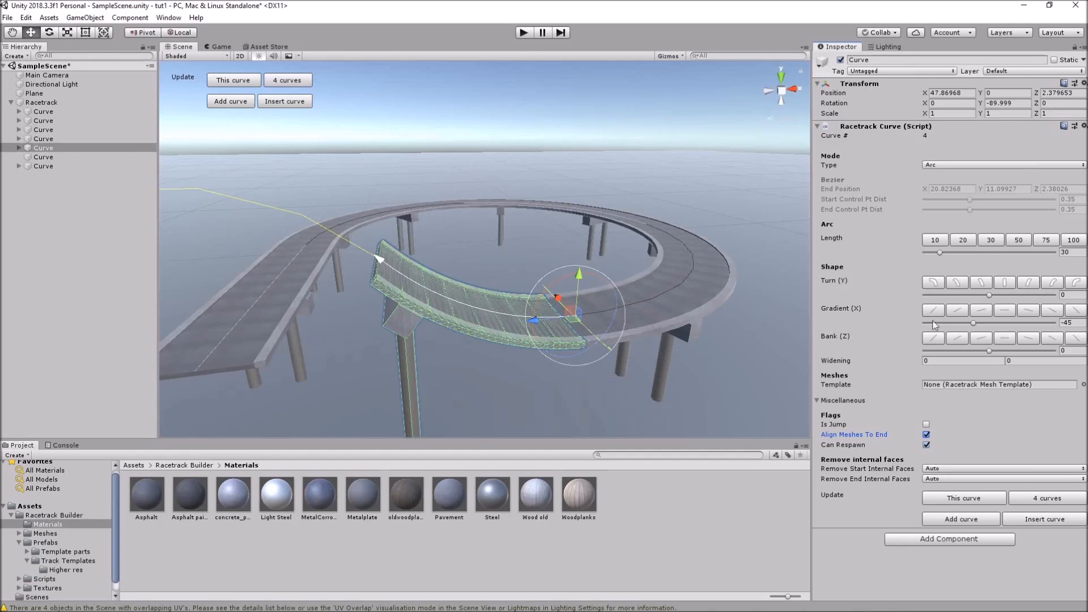
click(1037, 498)
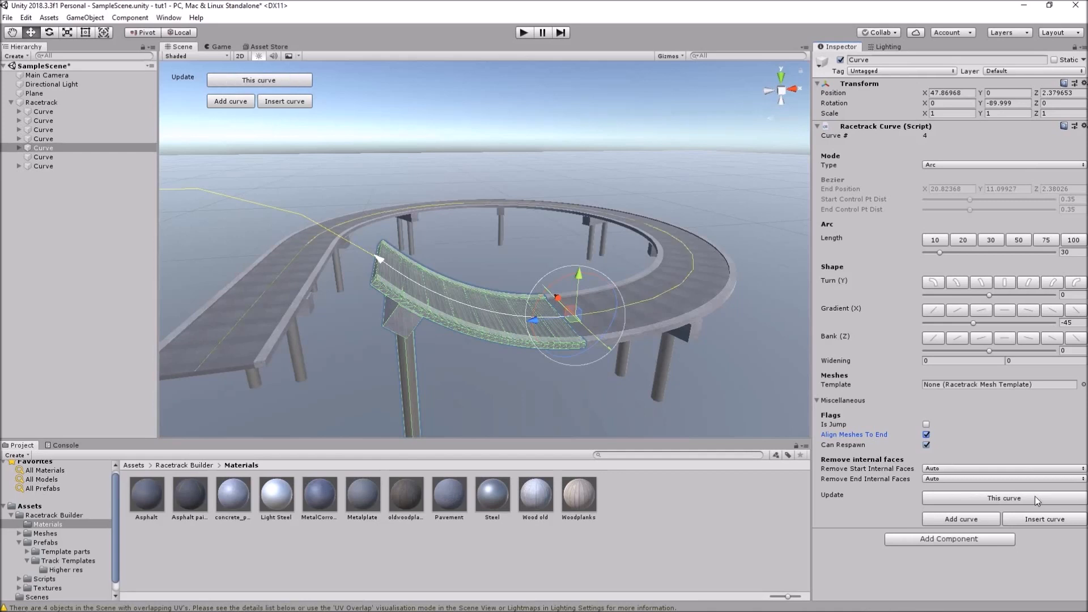
scroll(402, 285, down, 3)
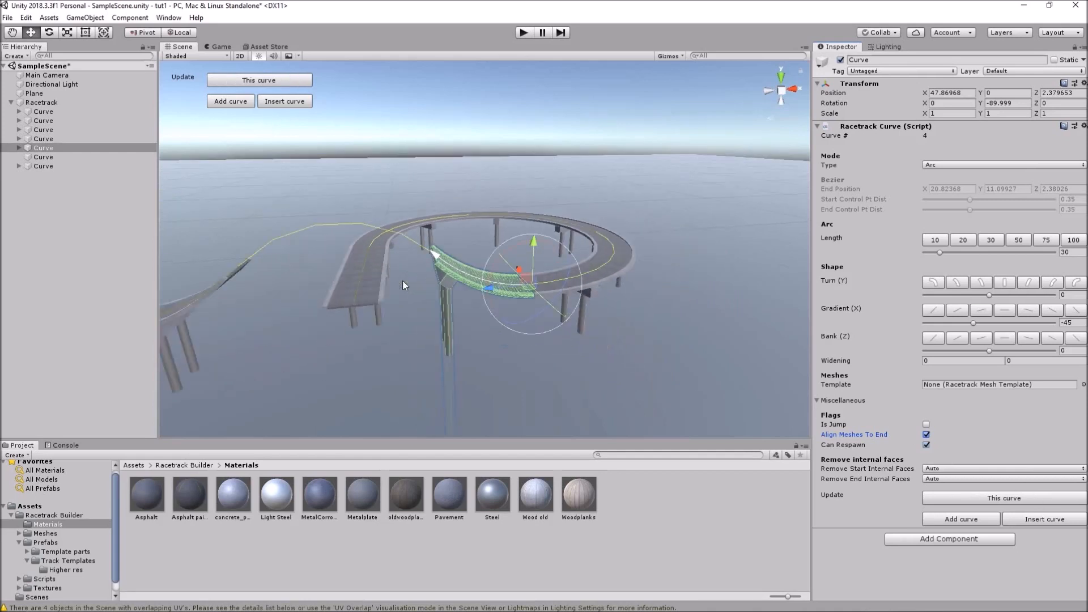
alt+drag(430, 321, 479, 352)
scroll(490, 294, up, 2)
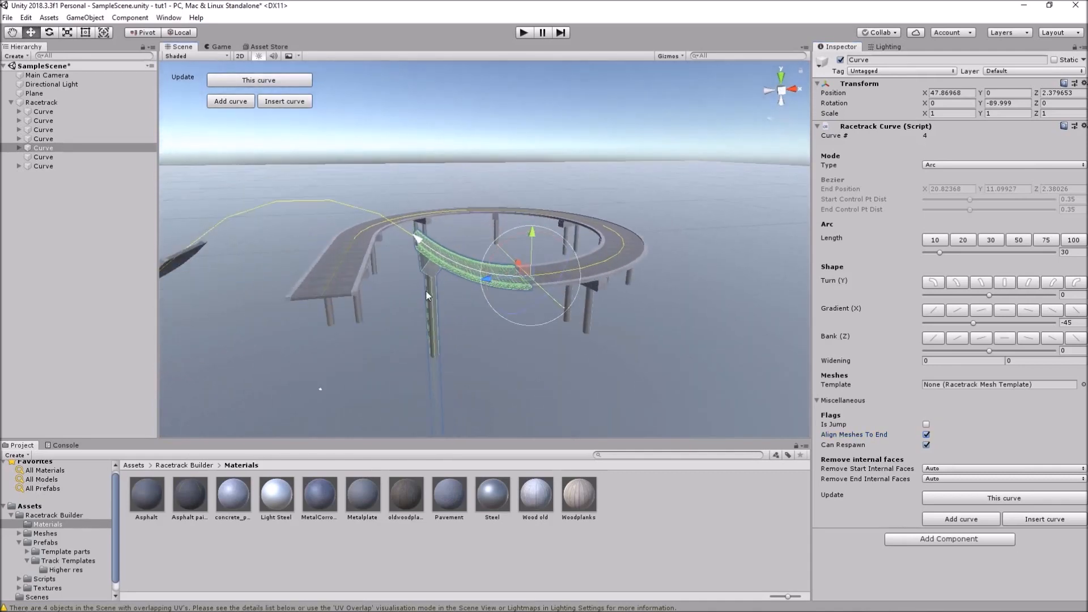
alt+click(623, 326)
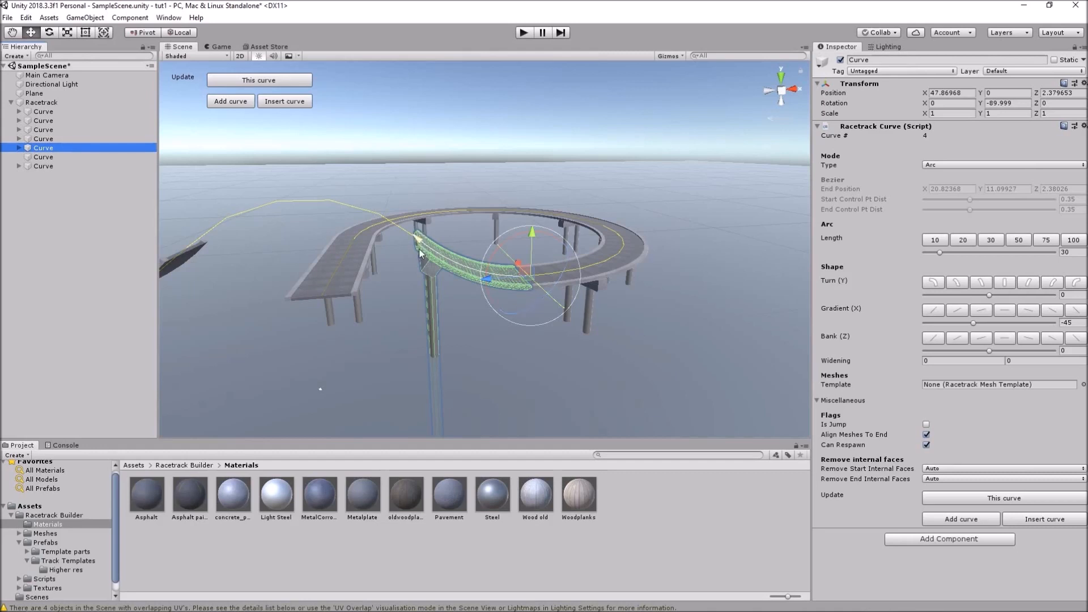
scroll(421, 251, up, 4)
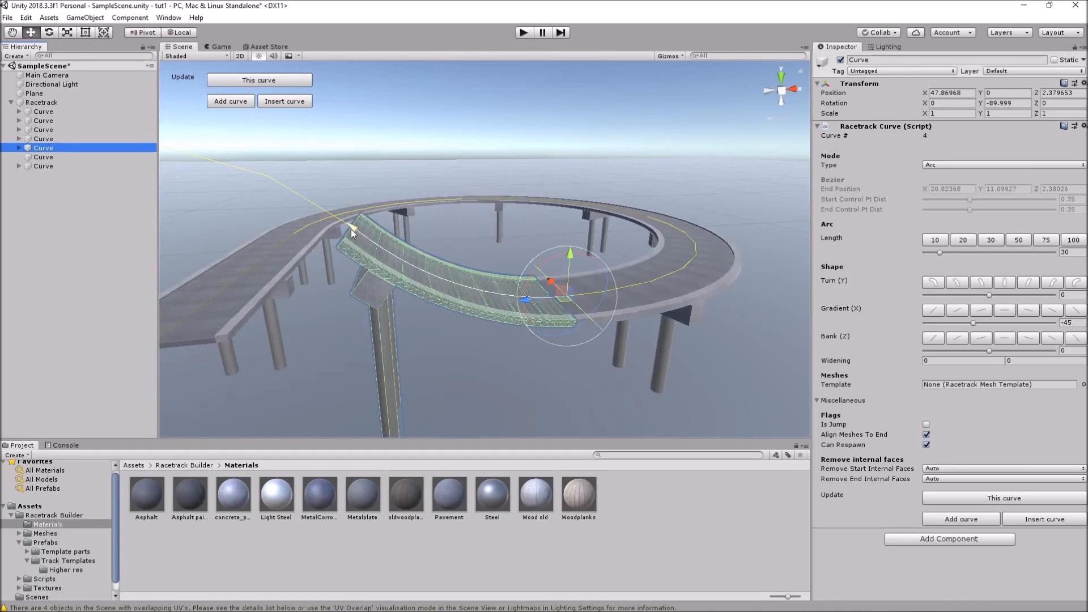
scroll(351, 233, down, 3)
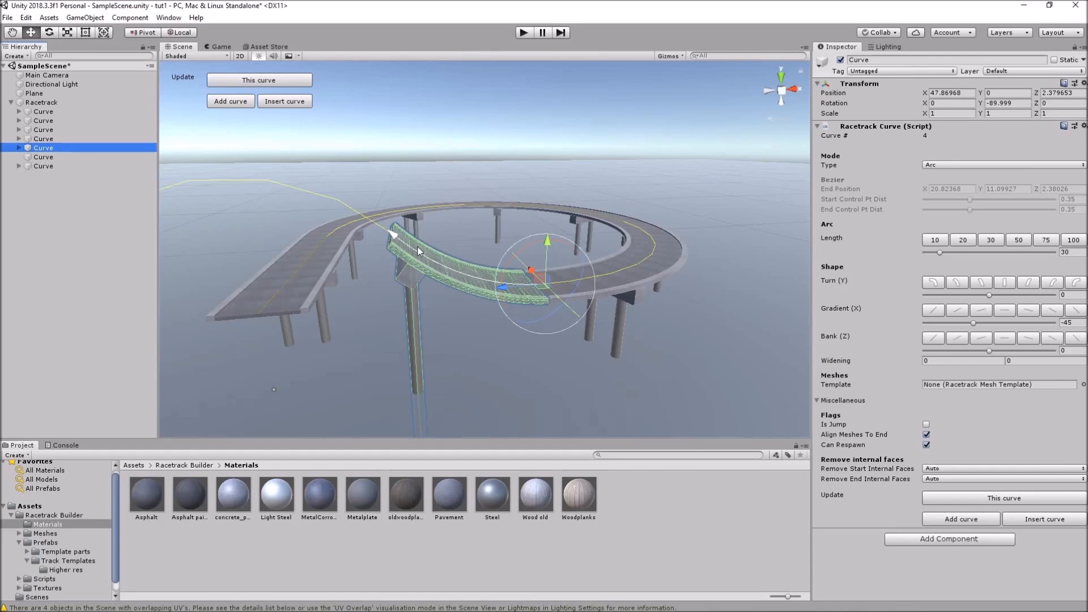
middle_drag(298, 274, 428, 281)
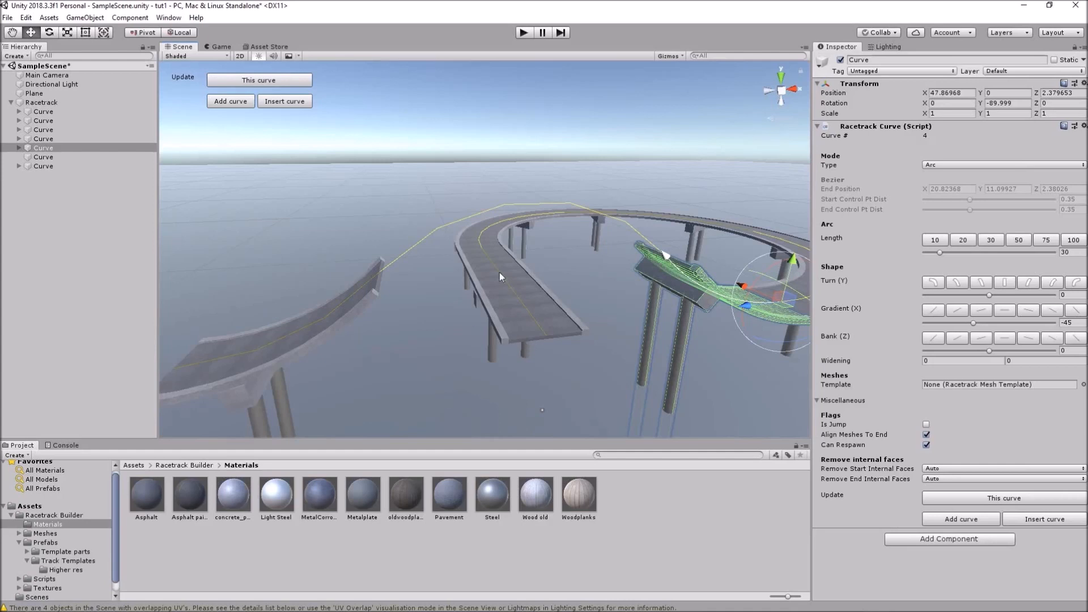
scroll(488, 278, down, 3)
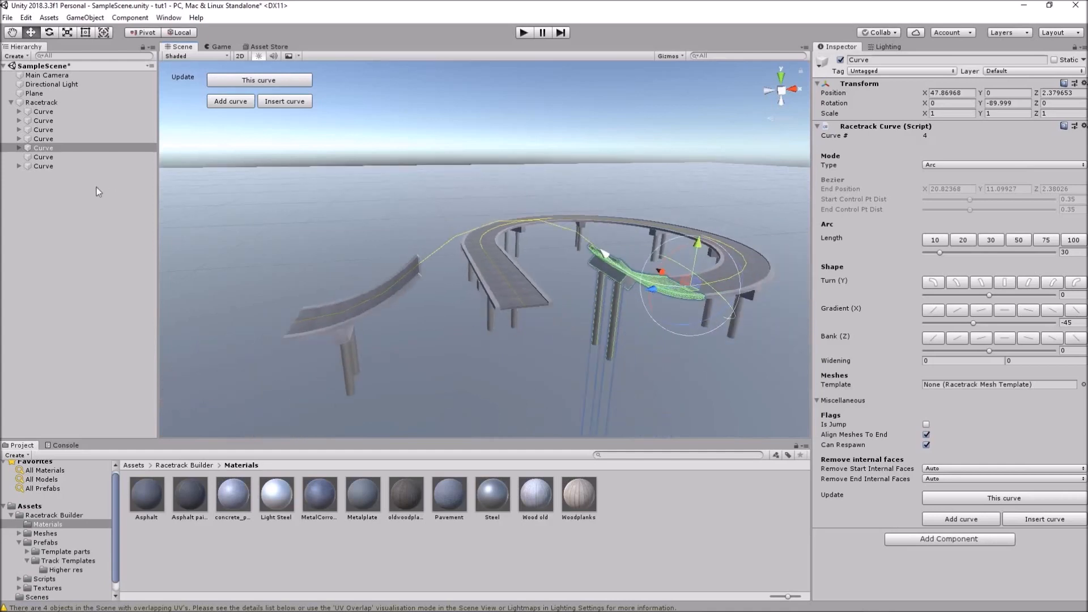
Append a 75-long curve turning -90 after curve 6, then add two more curves
click(43, 166)
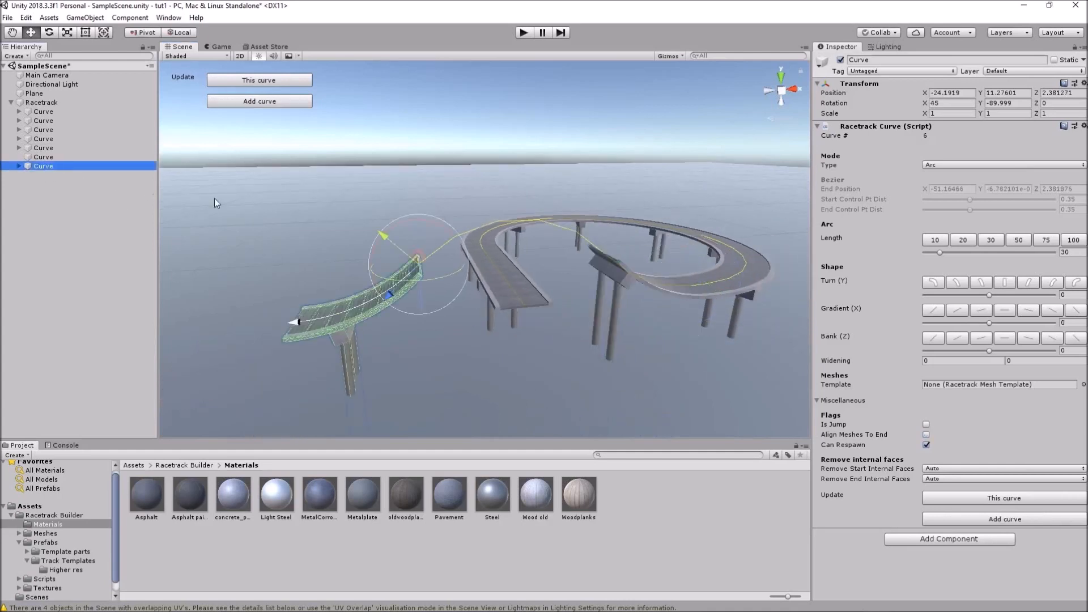
click(996, 519)
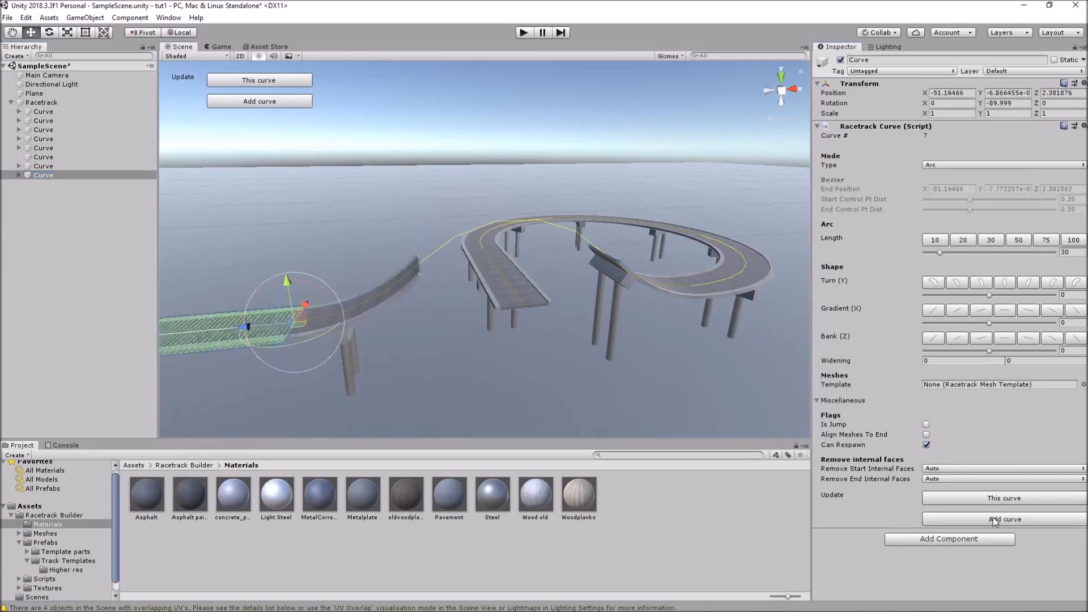
scroll(564, 346, down, 2)
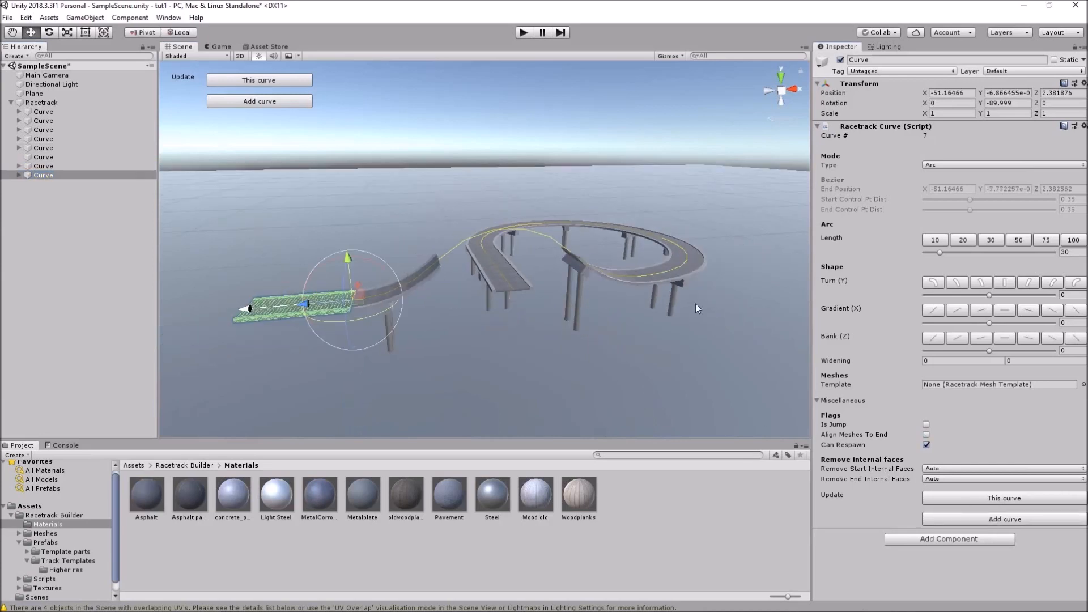
click(1046, 239)
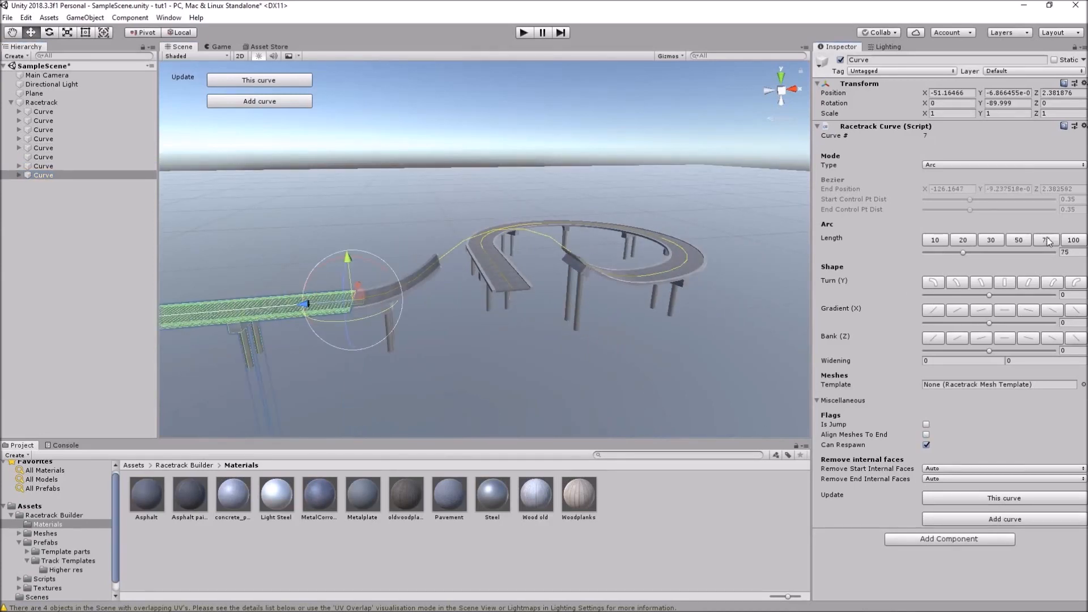
click(934, 282)
scroll(596, 267, down, 1)
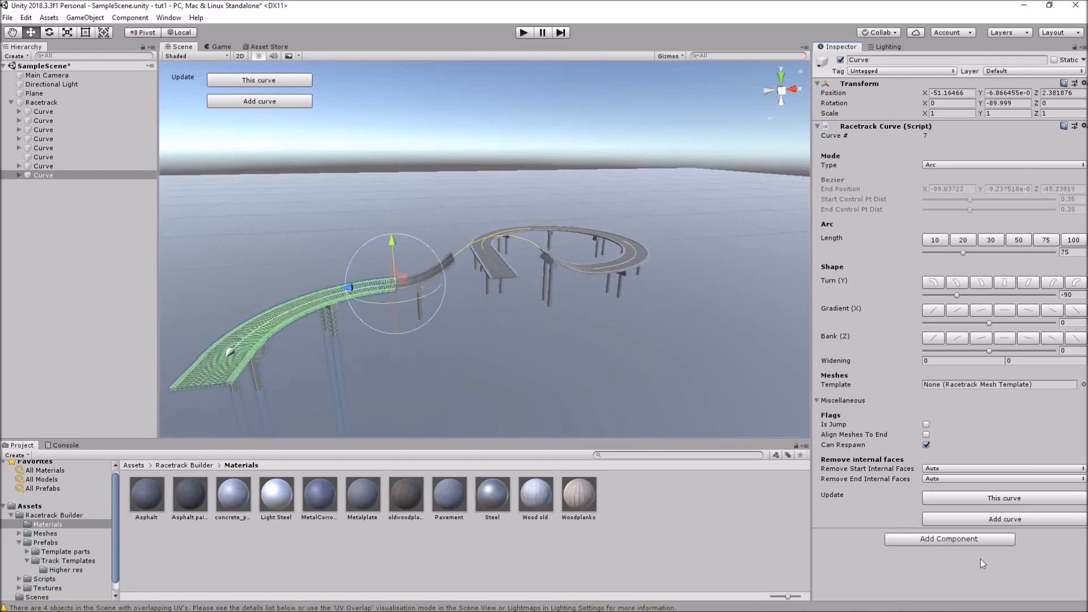
click(1004, 518)
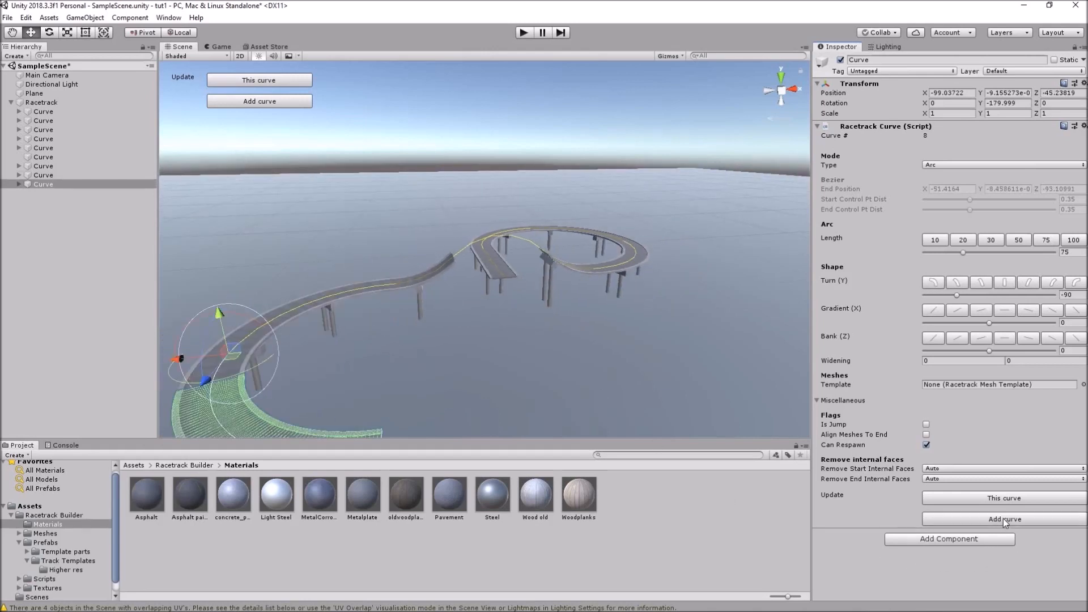
click(1003, 519)
alt+drag(690, 275, 584, 322)
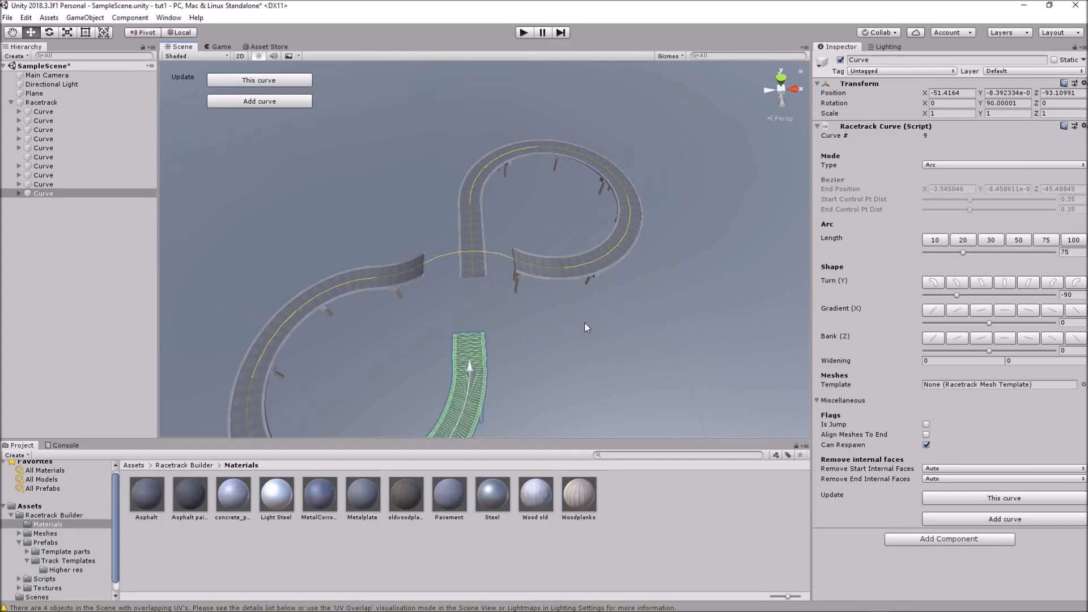
Run Create closed circuit on the Racetrack object, then deselect and view the track from above
click(44, 104)
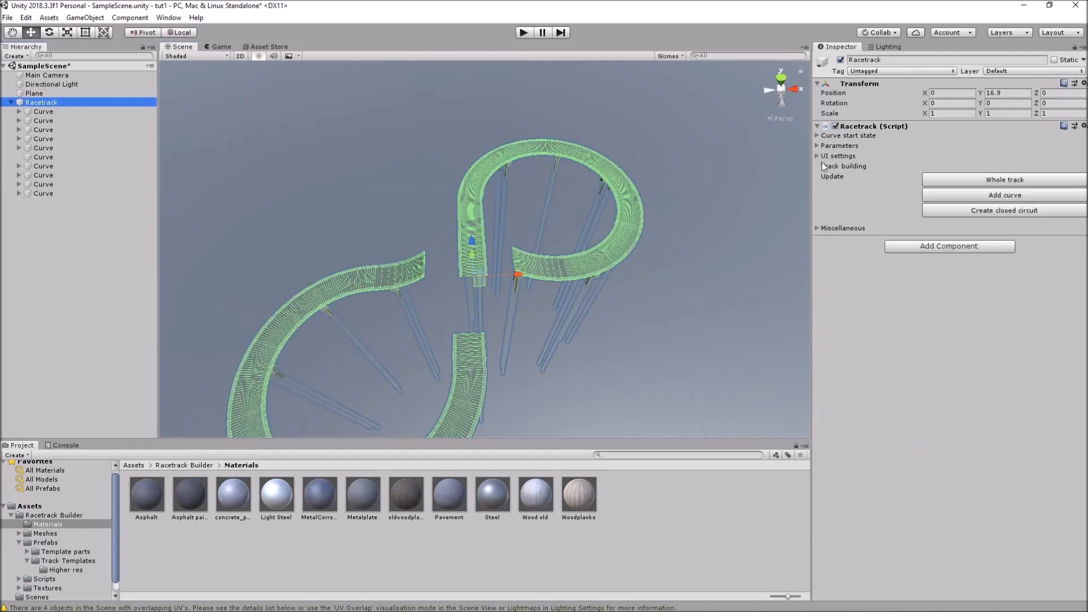
click(983, 212)
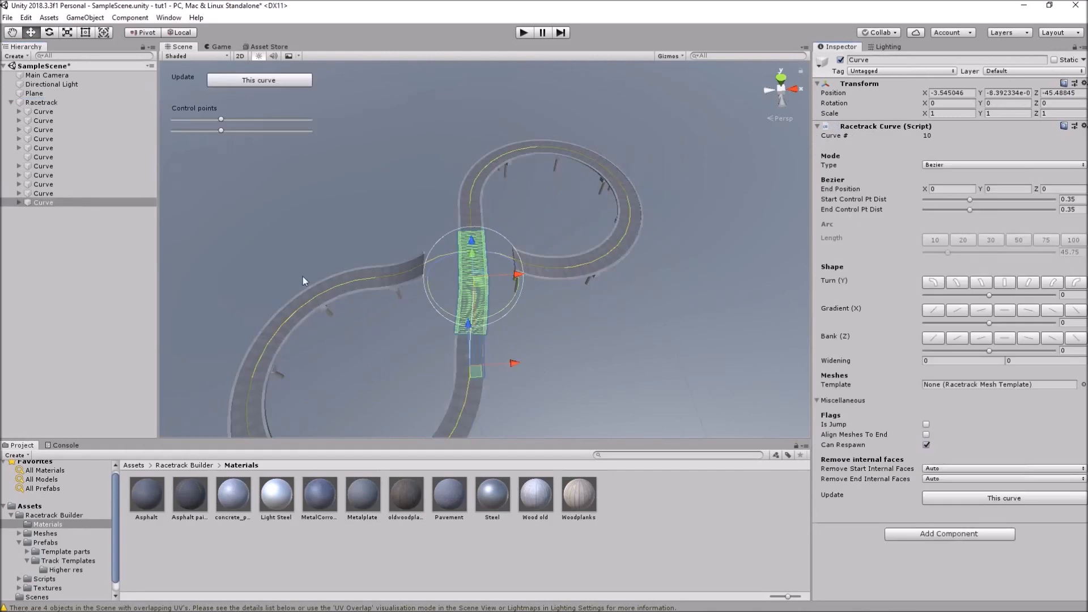
click(70, 260)
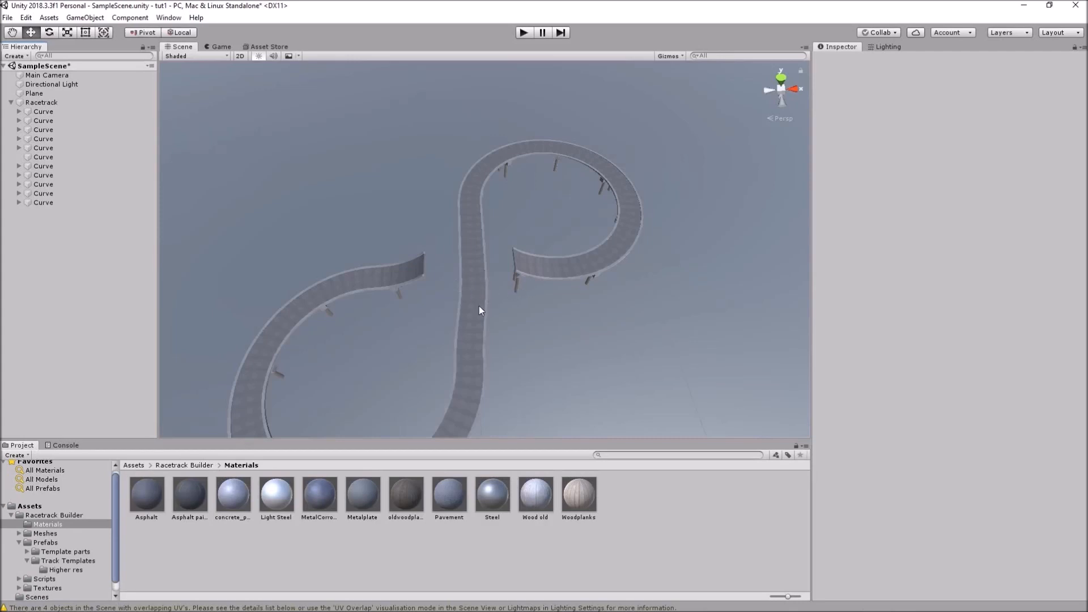
alt+drag(549, 333, 536, 391)
middle_drag(536, 391, 535, 330)
alt+drag(515, 304, 518, 317)
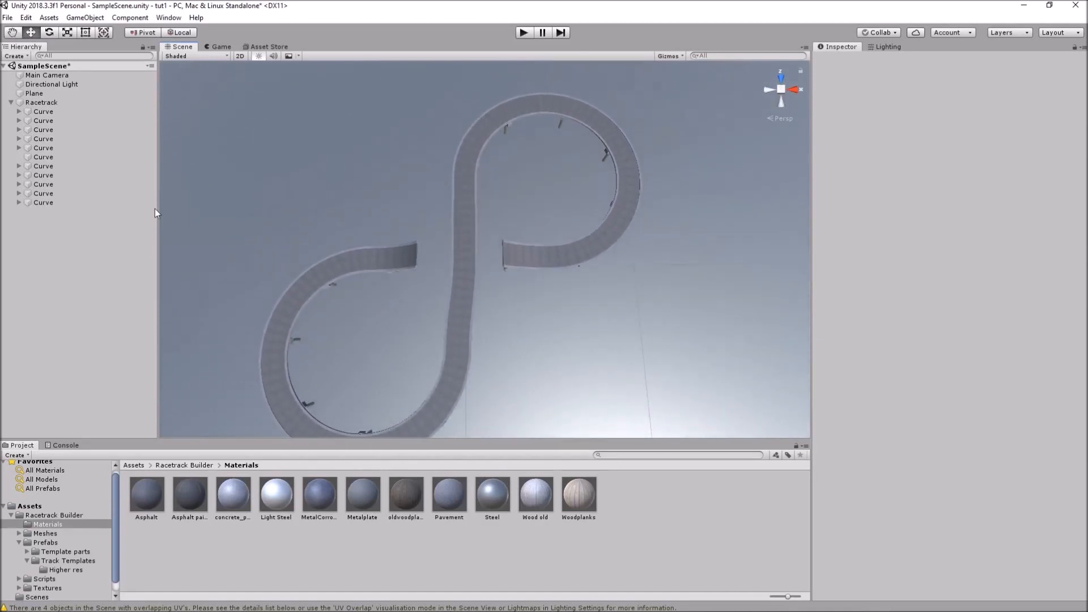
Select the closing middle curve, switch to an orthographic top view, then select curve 5
click(51, 203)
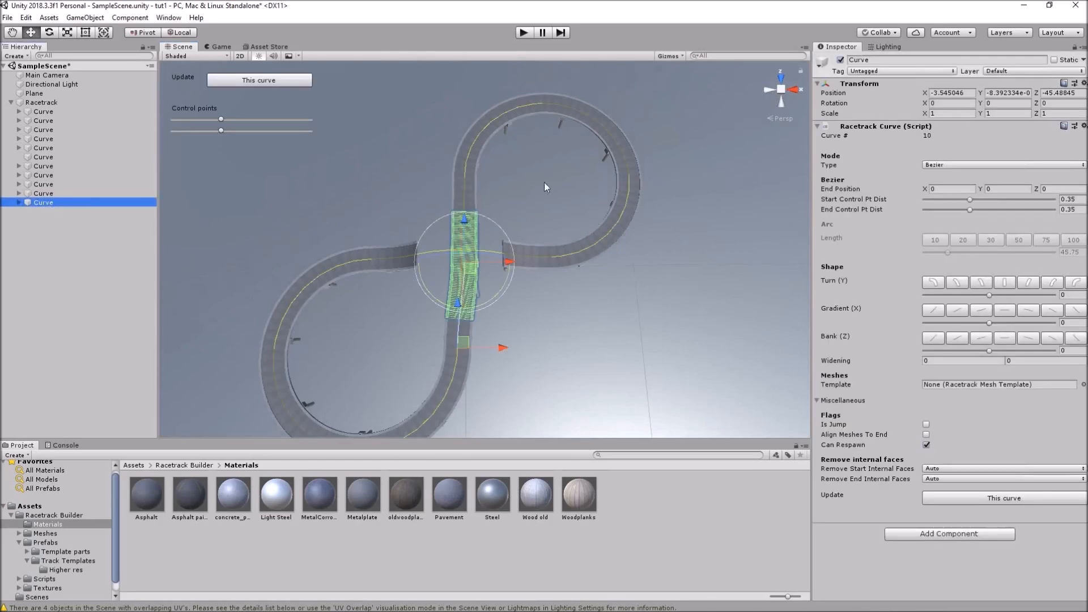
click(783, 81)
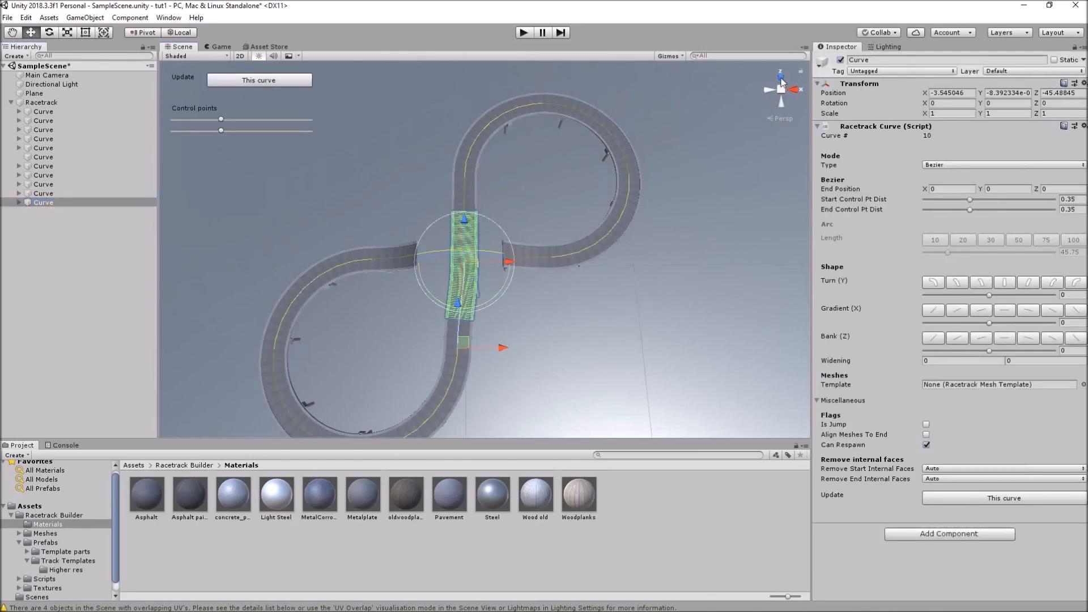
click(780, 81)
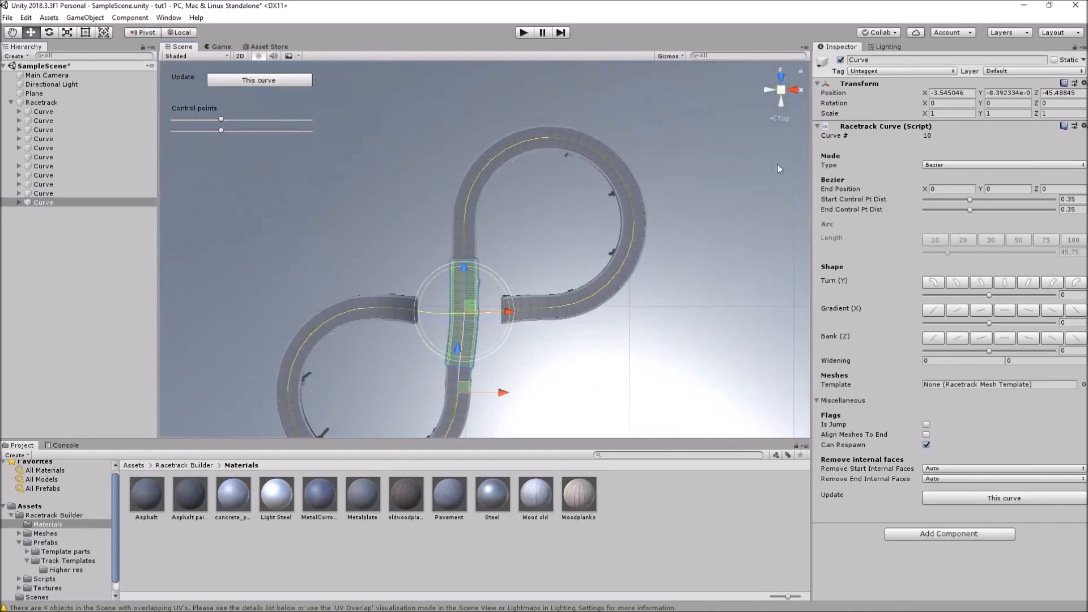
click(782, 90)
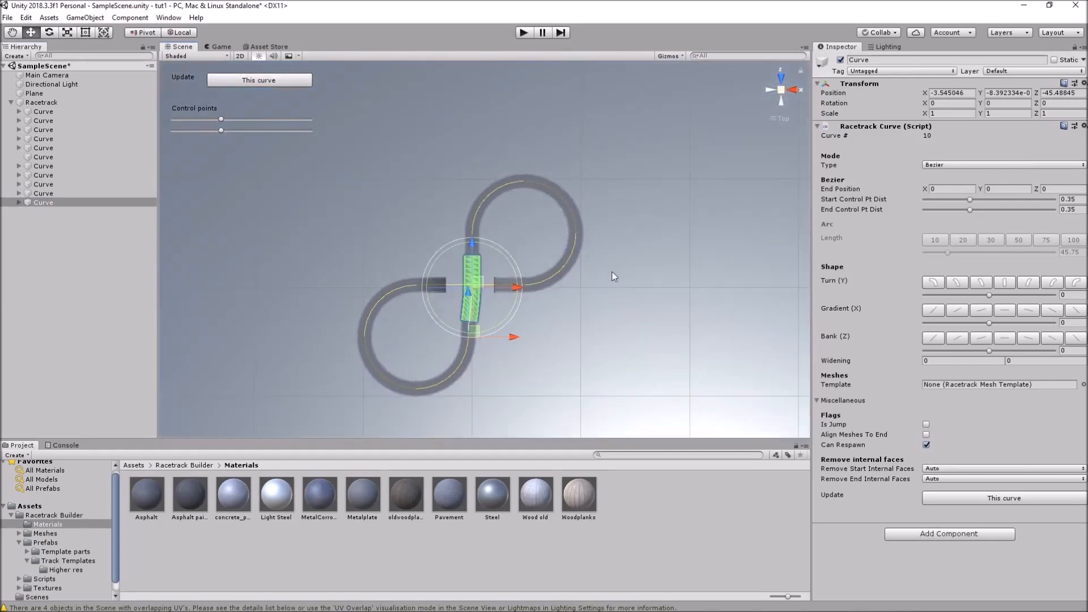
scroll(630, 224, down, 3)
scroll(606, 220, up, 3)
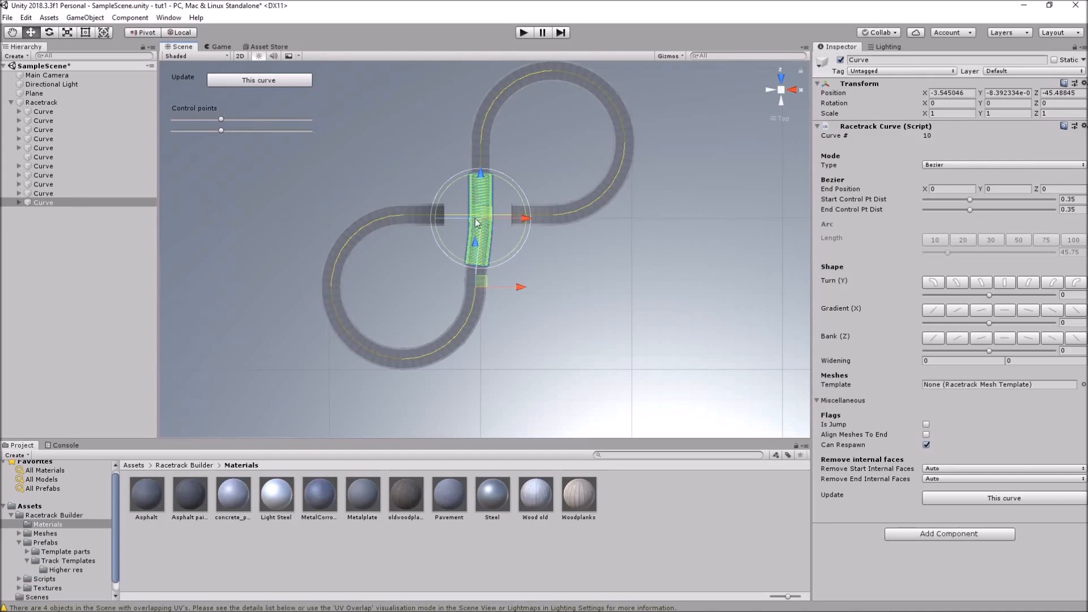
click(45, 157)
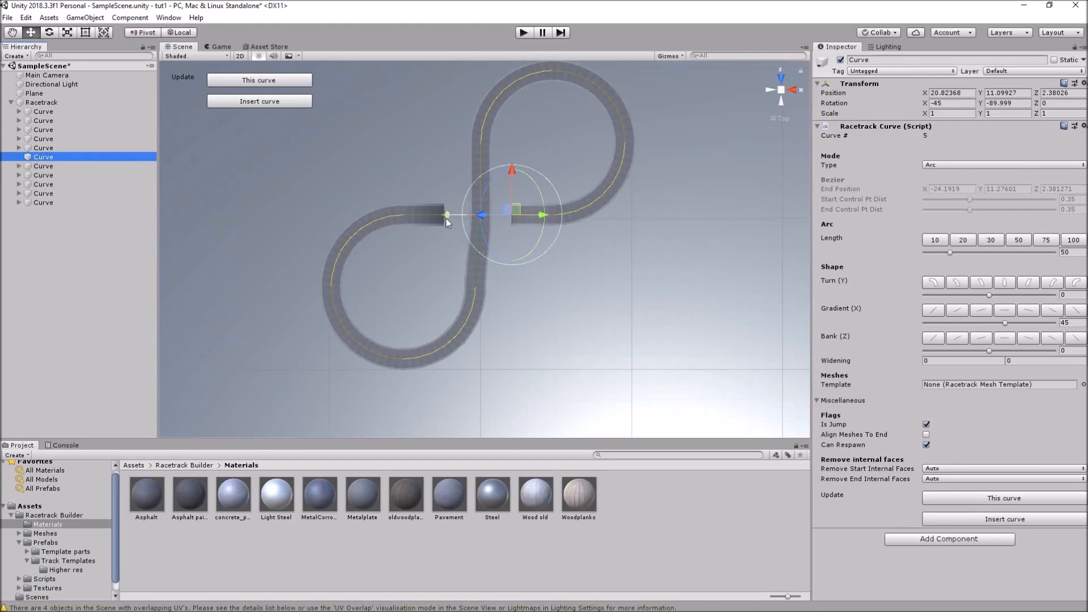
Nudge curve 5's end point right, update the 2 curves, and return to perspective view
drag(446, 214, 453, 219)
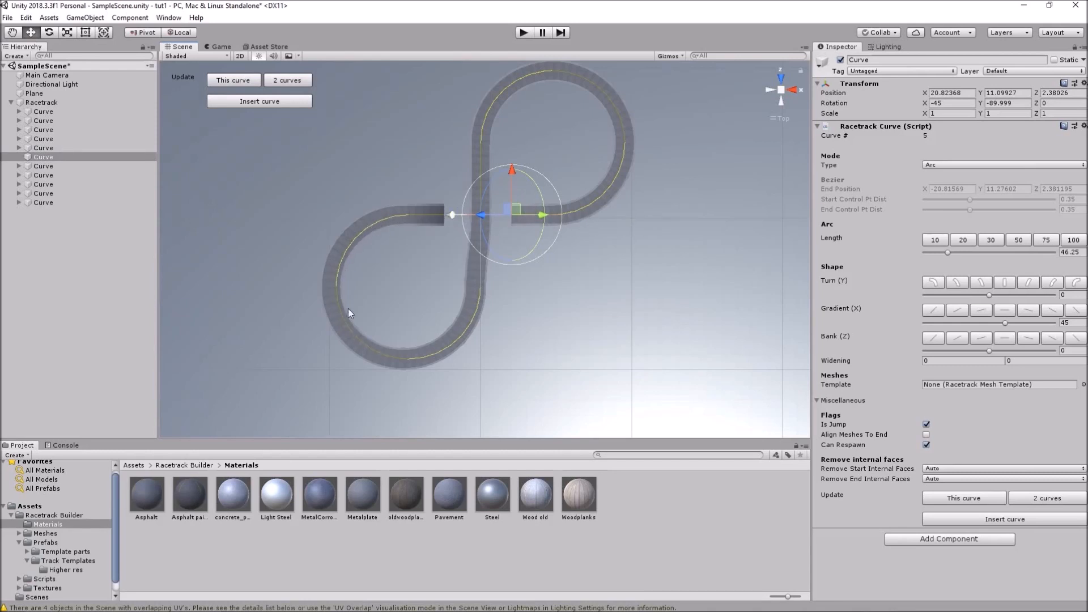
click(1049, 498)
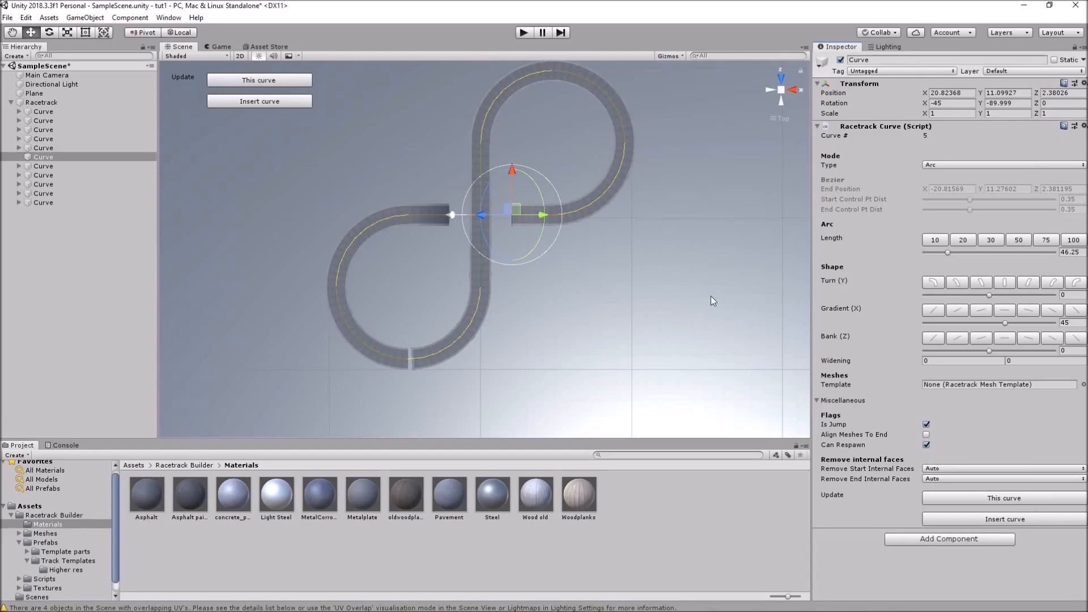
mouse_move(651, 323)
alt+mouse_down()
mouse_move(632, 357)
mouse_move(652, 332)
alt+mouse_up()
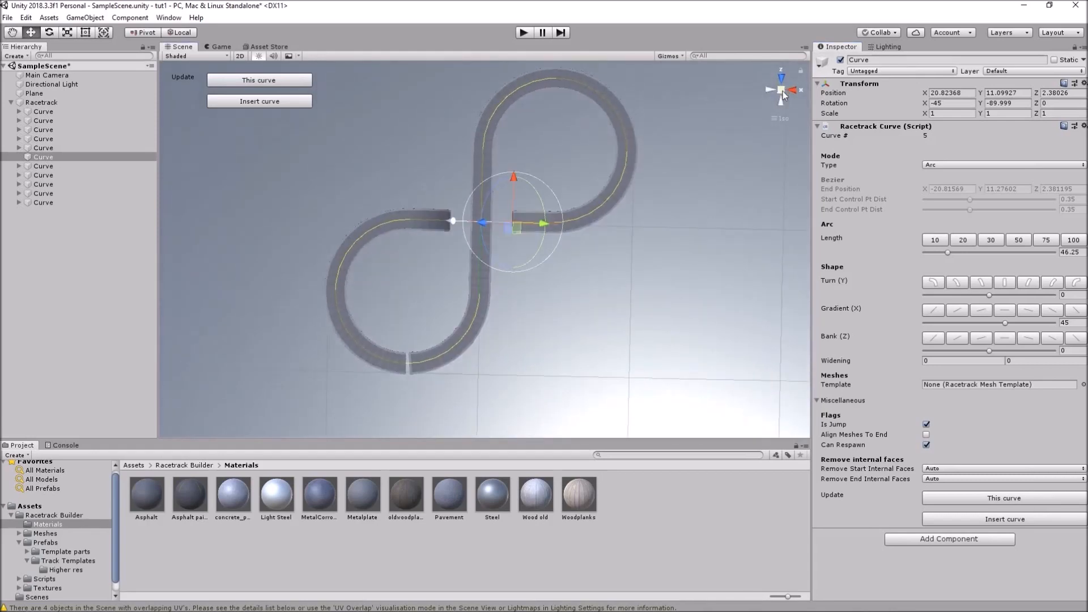
click(783, 91)
alt+drag(734, 364, 682, 279)
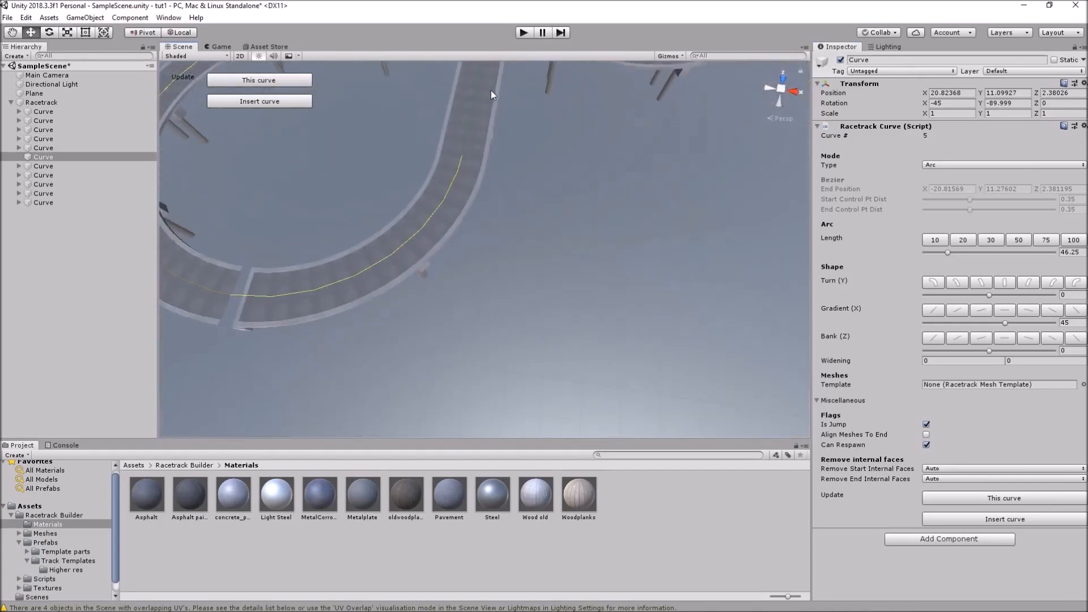
middle_drag(494, 94, 491, 233)
alt+drag(678, 344, 592, 211)
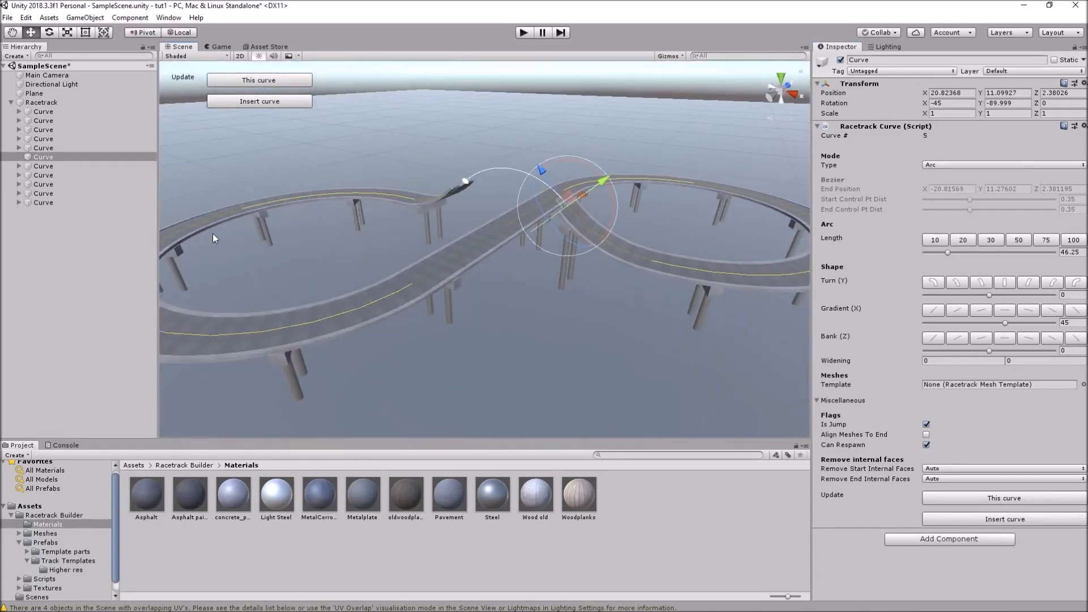
click(56, 204)
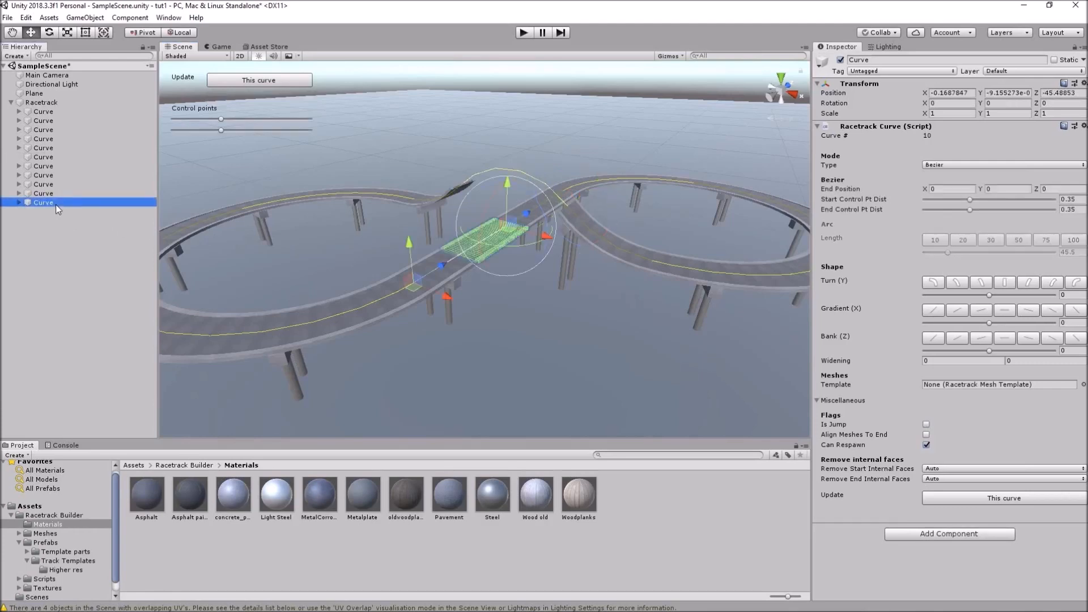
scroll(529, 253, up, 3)
scroll(531, 258, up, 3)
alt+drag(603, 238, 480, 339)
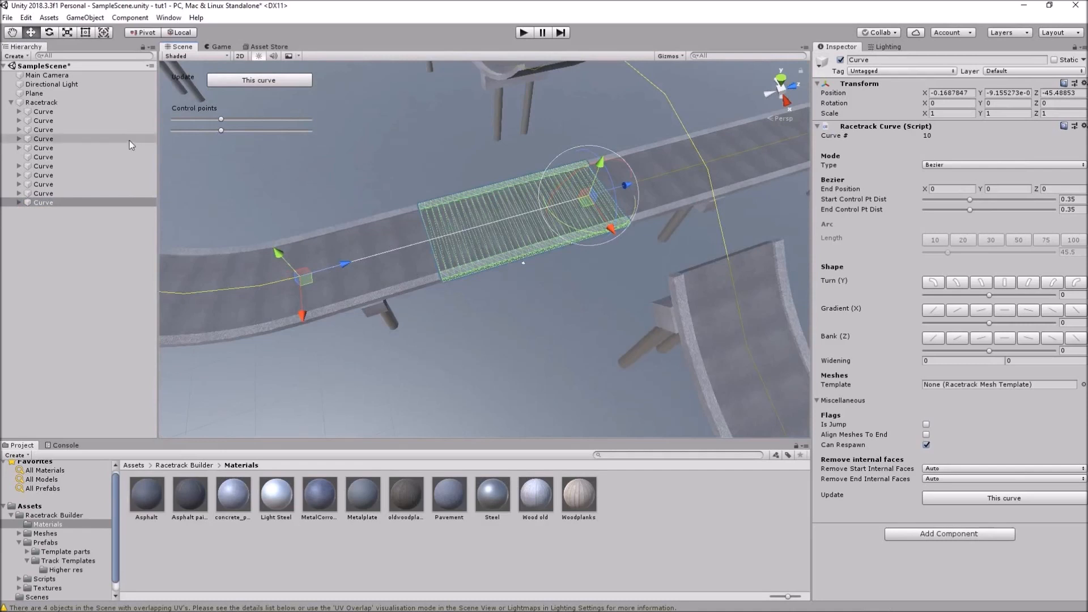
click(69, 113)
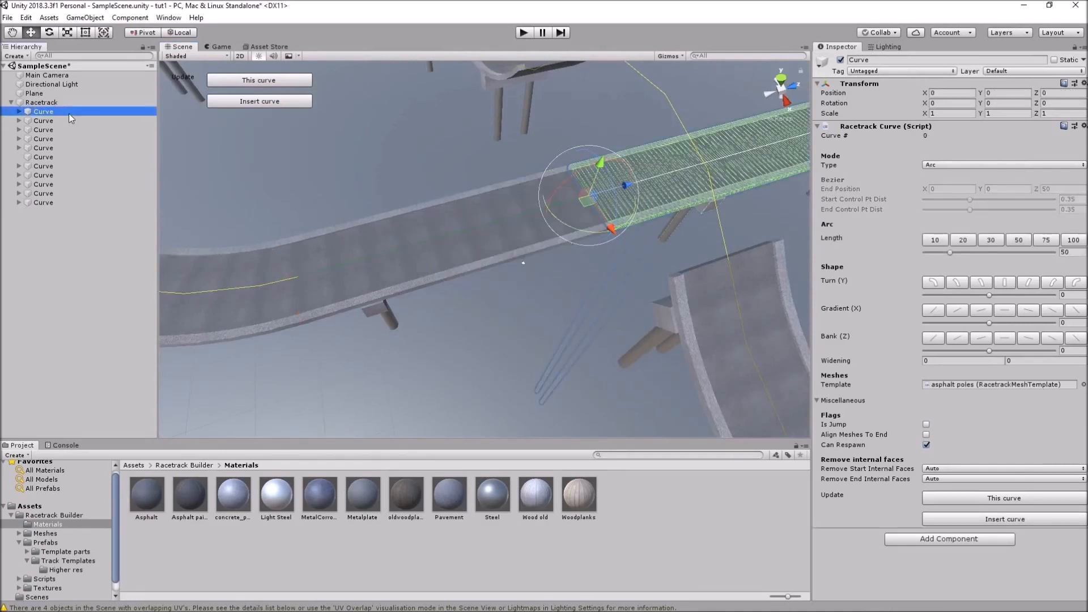
click(48, 203)
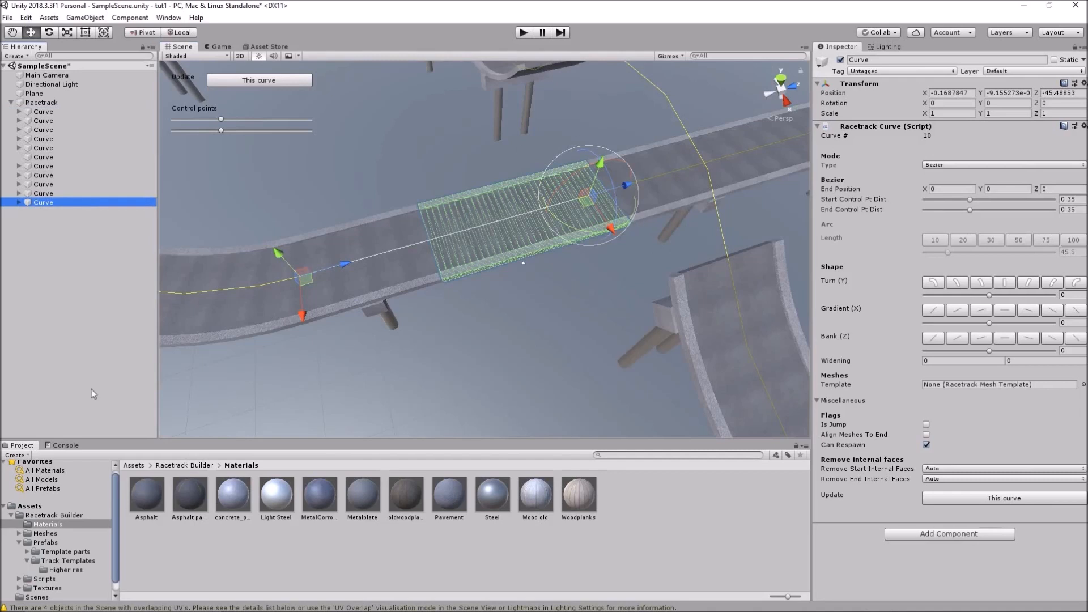
click(70, 342)
scroll(570, 274, up, 3)
middle_drag(711, 197, 512, 265)
scroll(511, 264, up, 3)
alt+drag(501, 308, 503, 176)
middle_drag(673, 262, 540, 225)
alt+drag(451, 282, 415, 429)
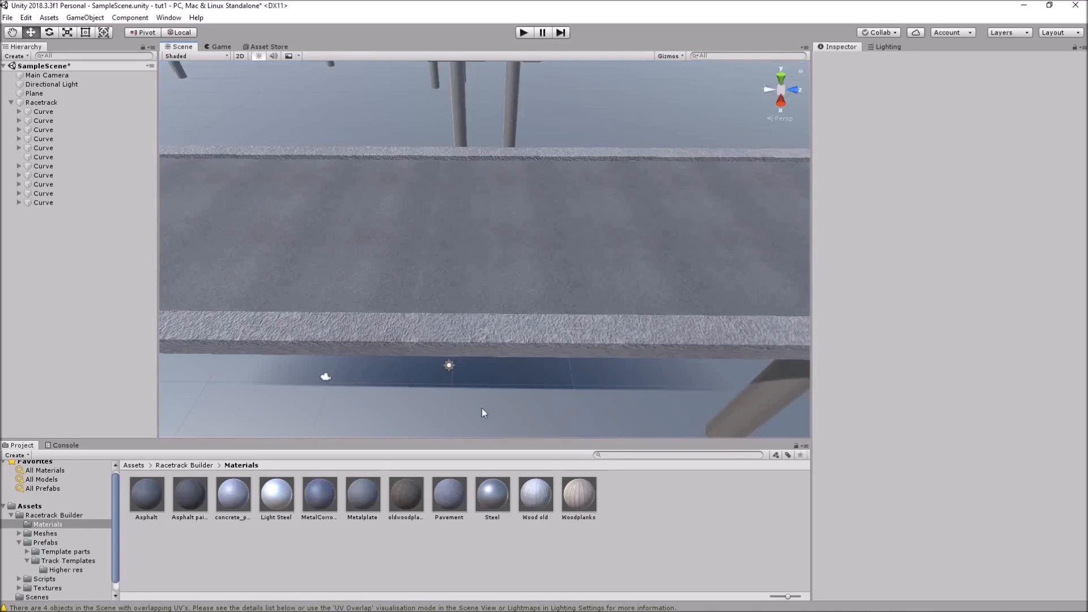
right_drag(477, 425, 531, 311)
Tick Align Meshes To End on curve 10 and rebuild the 4 affected curves
right_drag(407, 298, 511, 404)
click(874, 507)
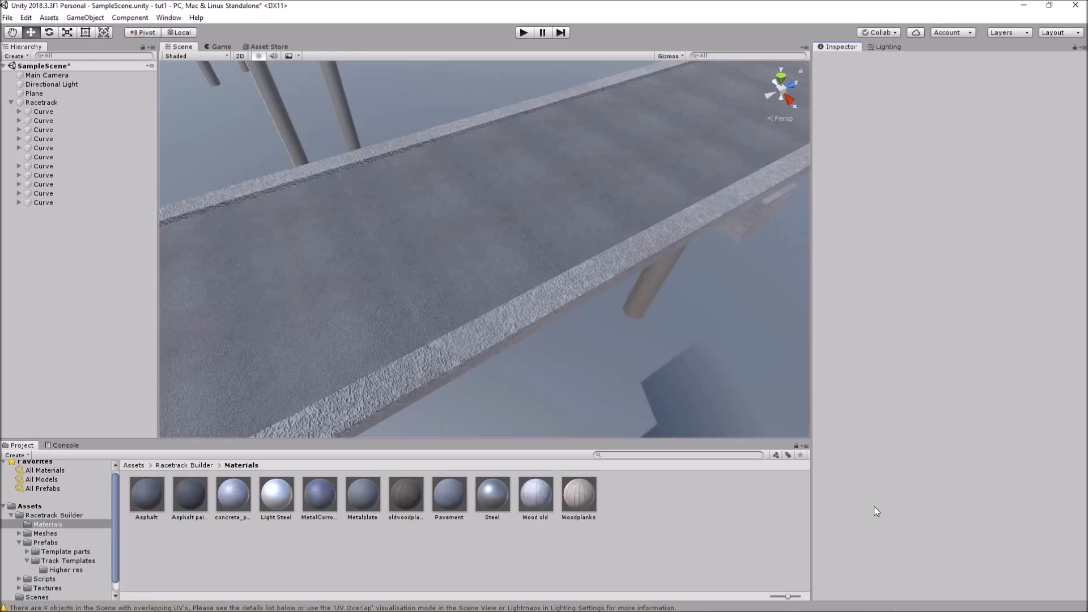
click(43, 204)
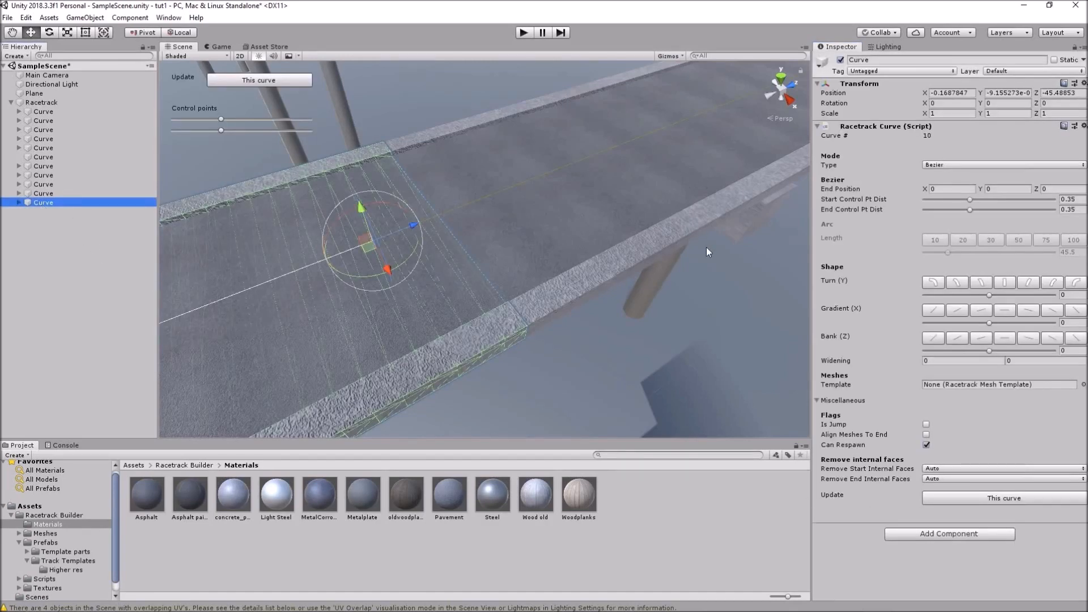
click(926, 436)
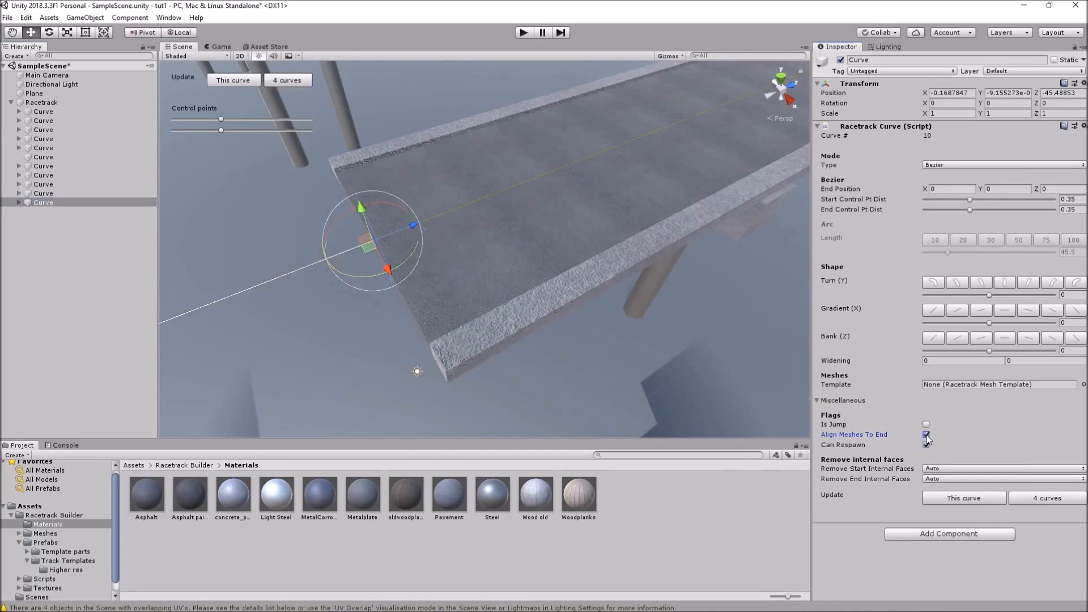
click(1053, 499)
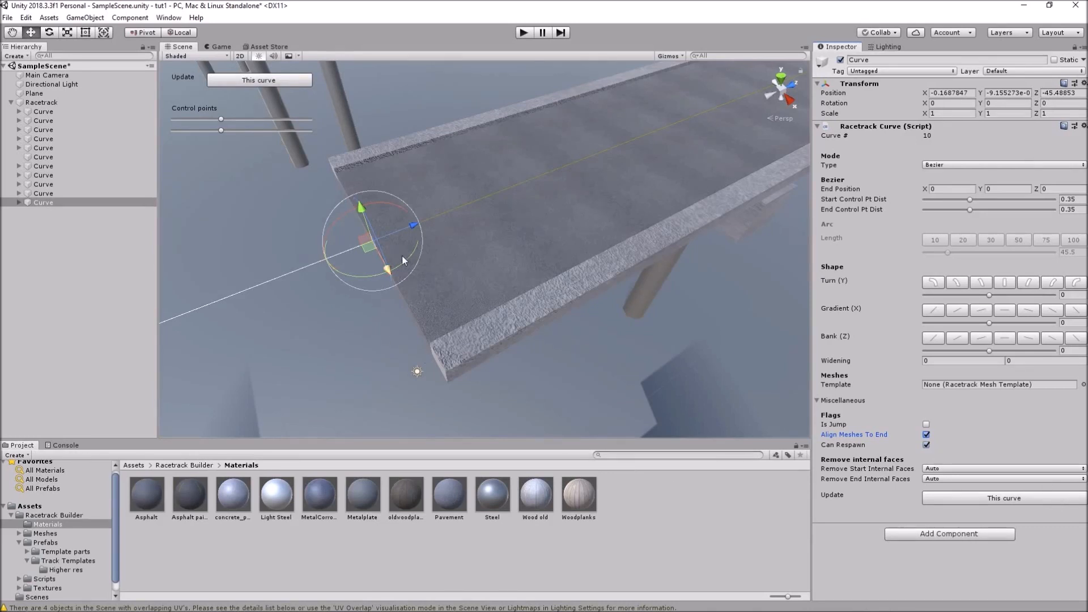
scroll(410, 270, down, 6)
scroll(410, 270, down, 8)
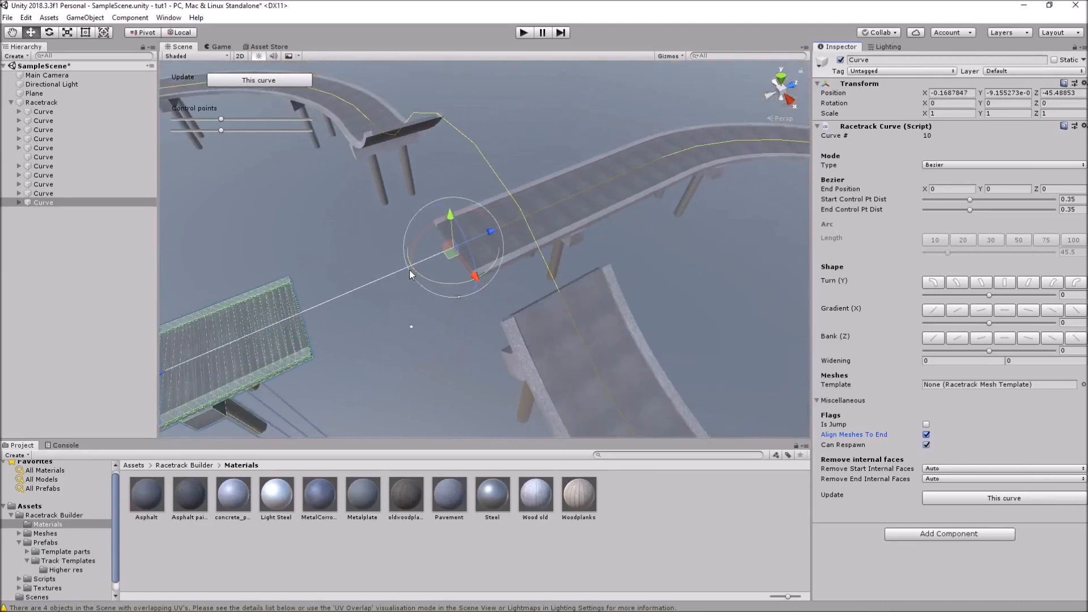
middle_drag(288, 299, 425, 289)
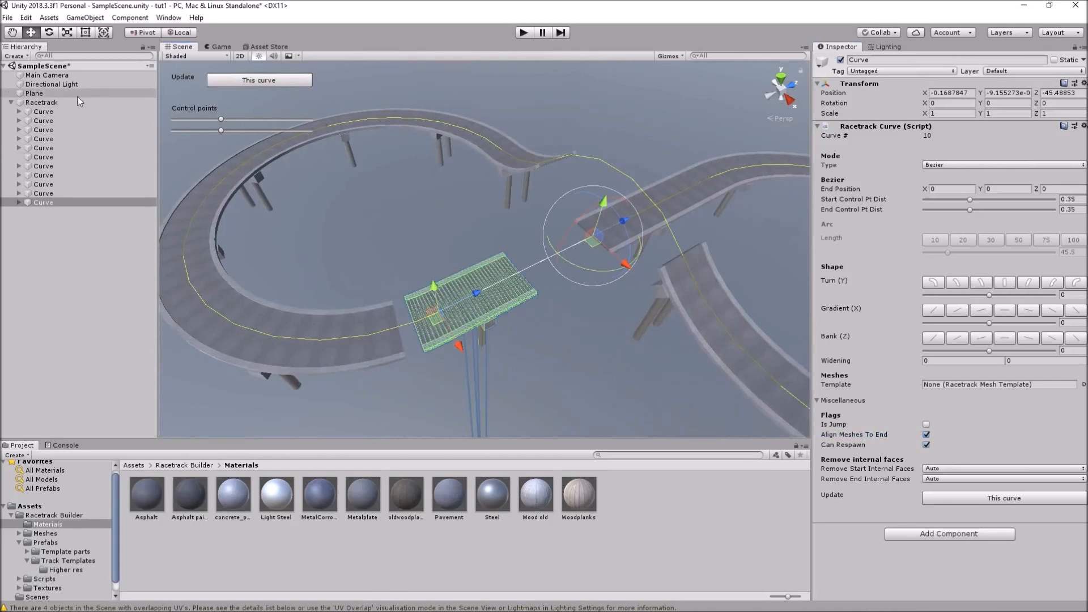
Rebuild the whole Racetrack with 'Whole track' to close the gap beside the loop
click(42, 102)
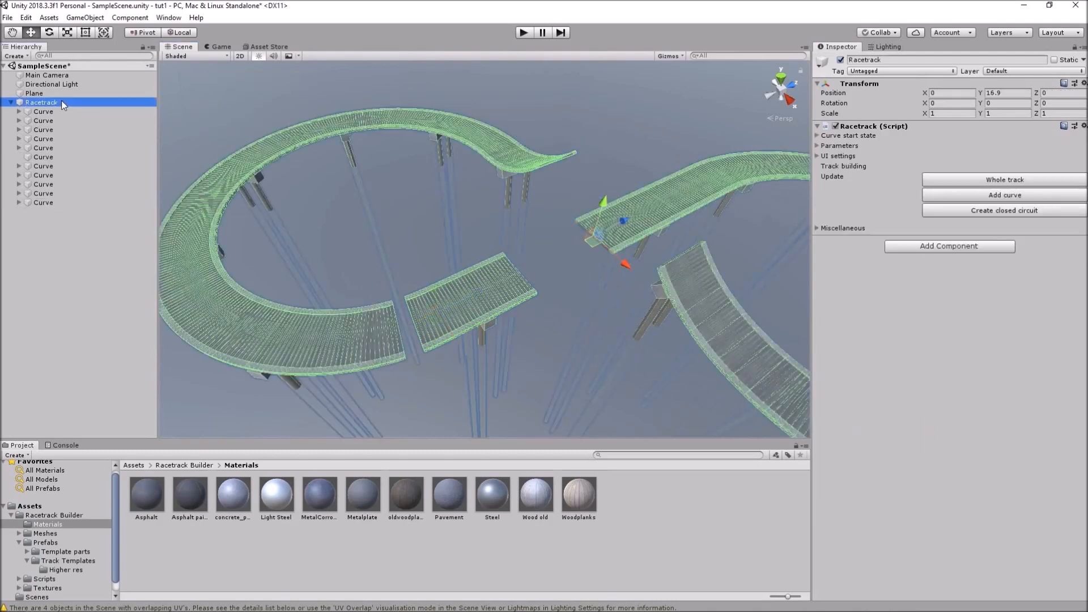
click(968, 181)
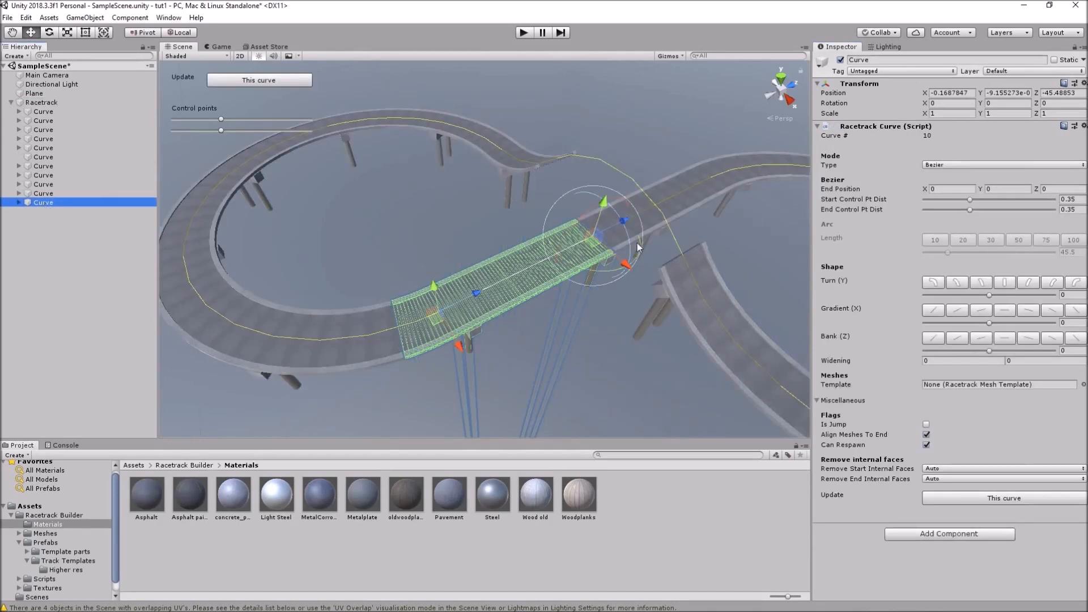
scroll(685, 248, up, 3)
scroll(687, 252, up, 8)
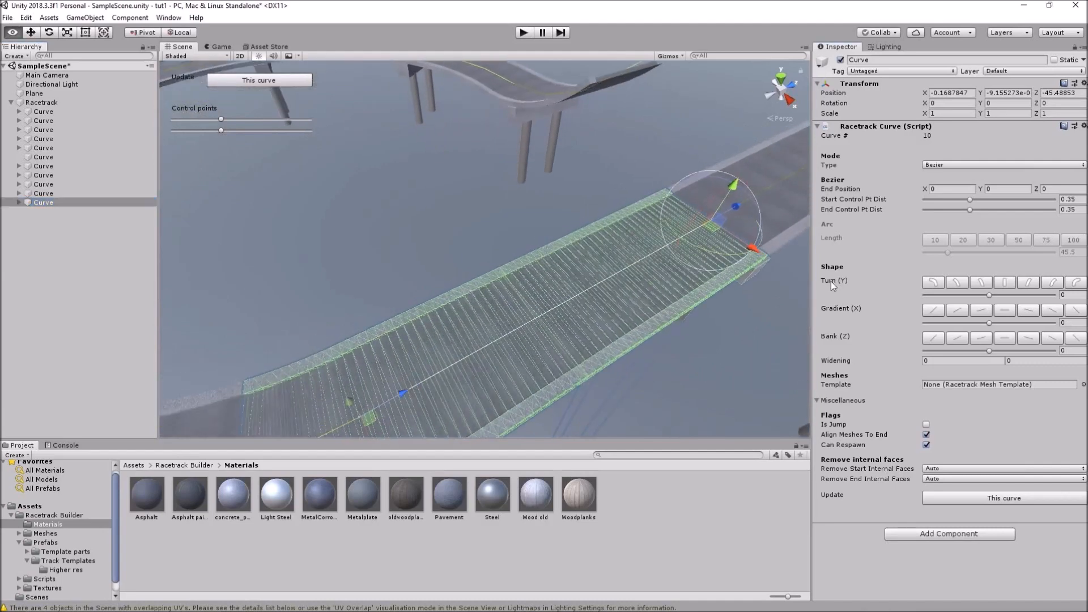
middle_drag(766, 274, 557, 282)
alt+drag(620, 315, 556, 280)
scroll(556, 279, up, 3)
scroll(556, 279, up, 3)
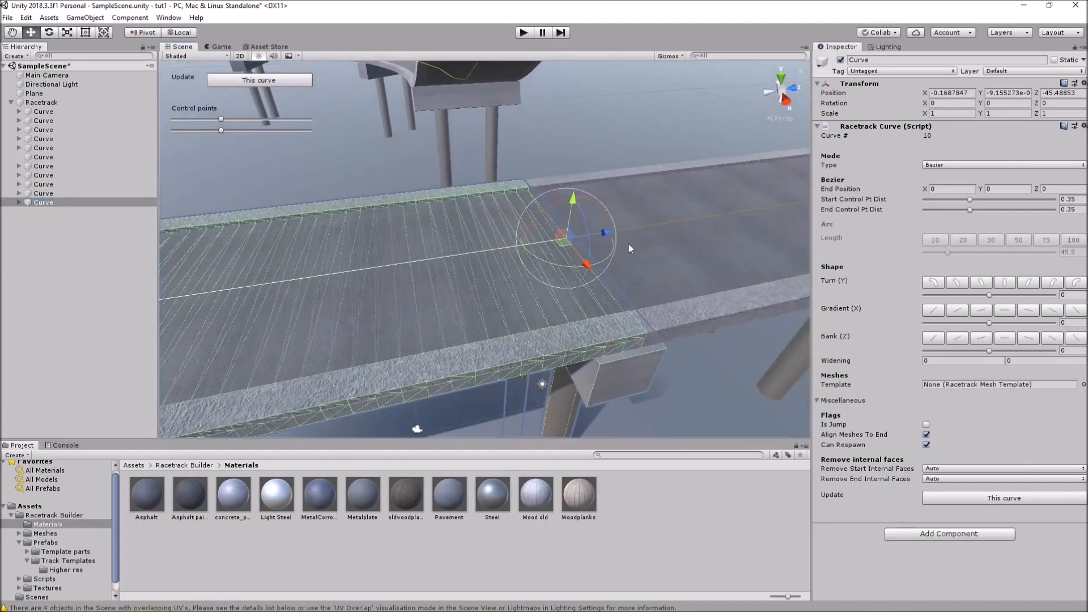
Deselect the curve and orbit over the finished figure-eight with its curbs and poles
click(89, 275)
alt+drag(740, 299, 712, 289)
middle_drag(712, 289, 554, 304)
alt+drag(554, 303, 613, 389)
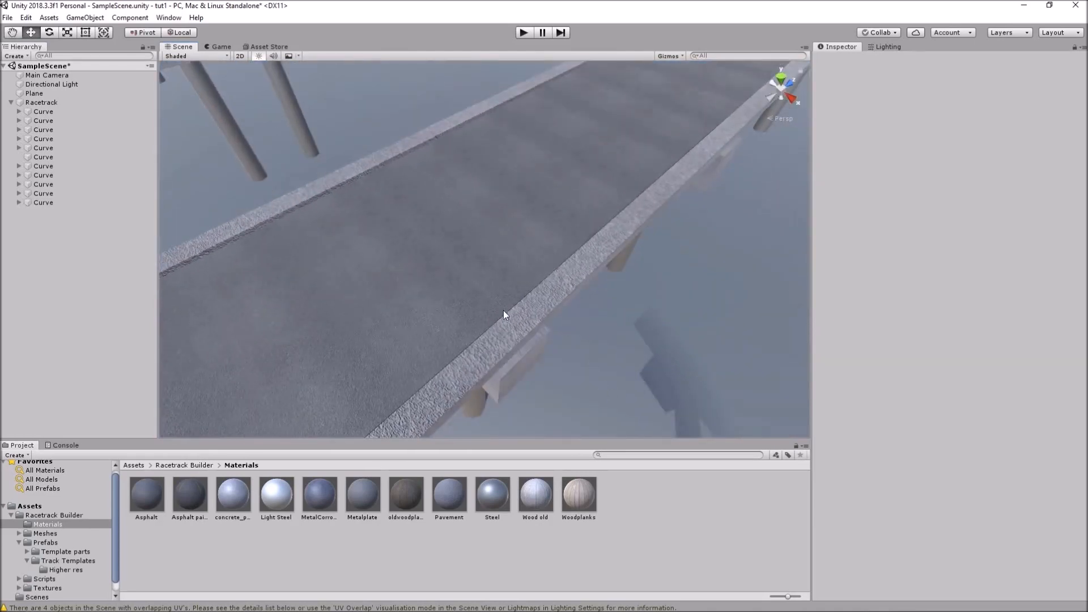
scroll(495, 306, up, 10)
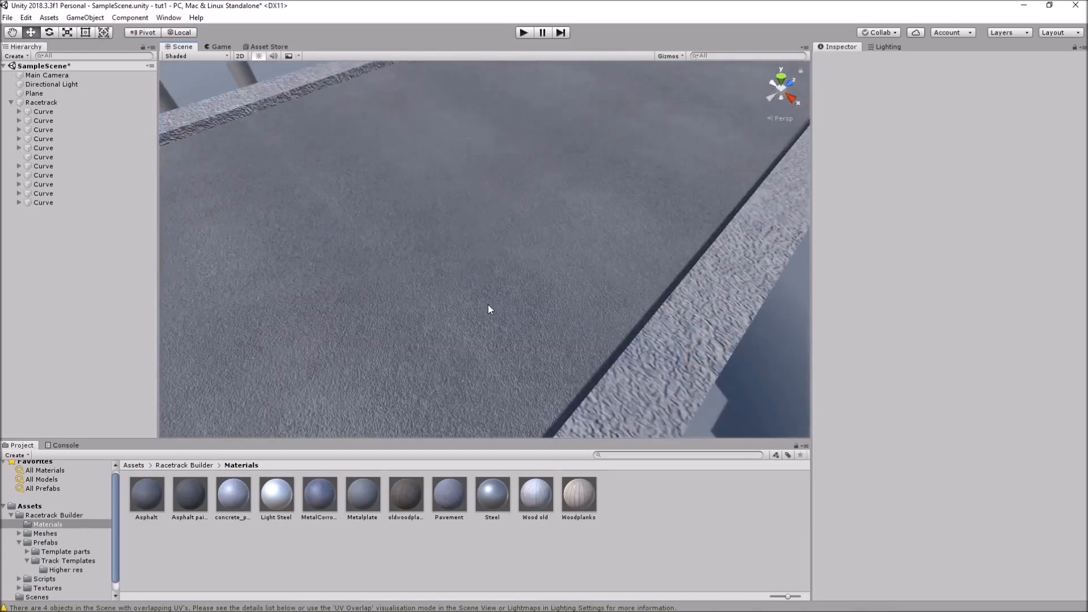
scroll(472, 299, up, 3)
middle_drag(354, 335, 432, 269)
scroll(431, 269, up, 3)
scroll(428, 271, down, 5)
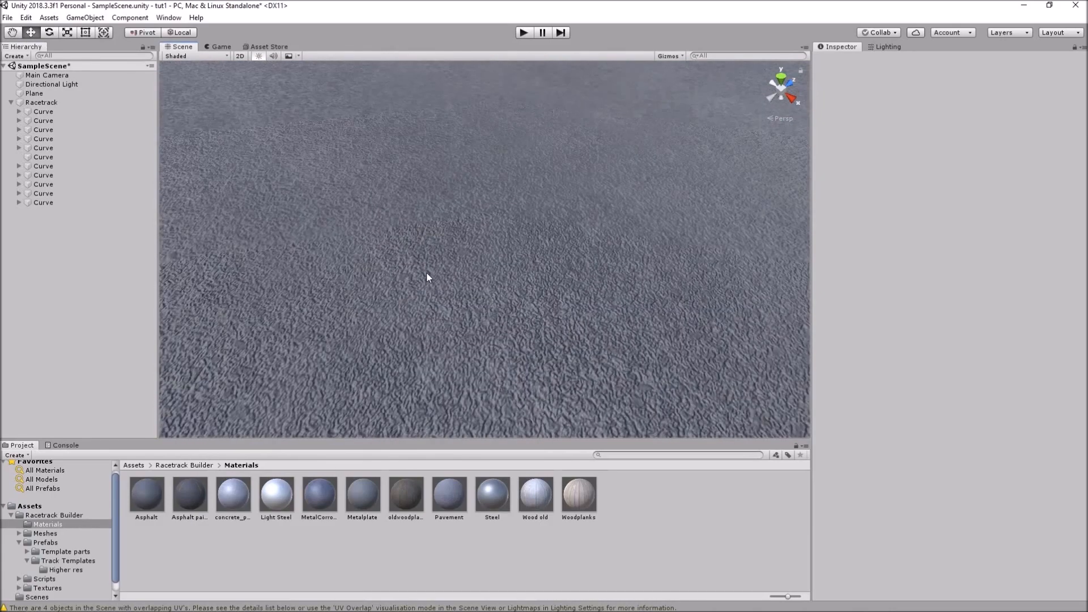
scroll(427, 276, down, 6)
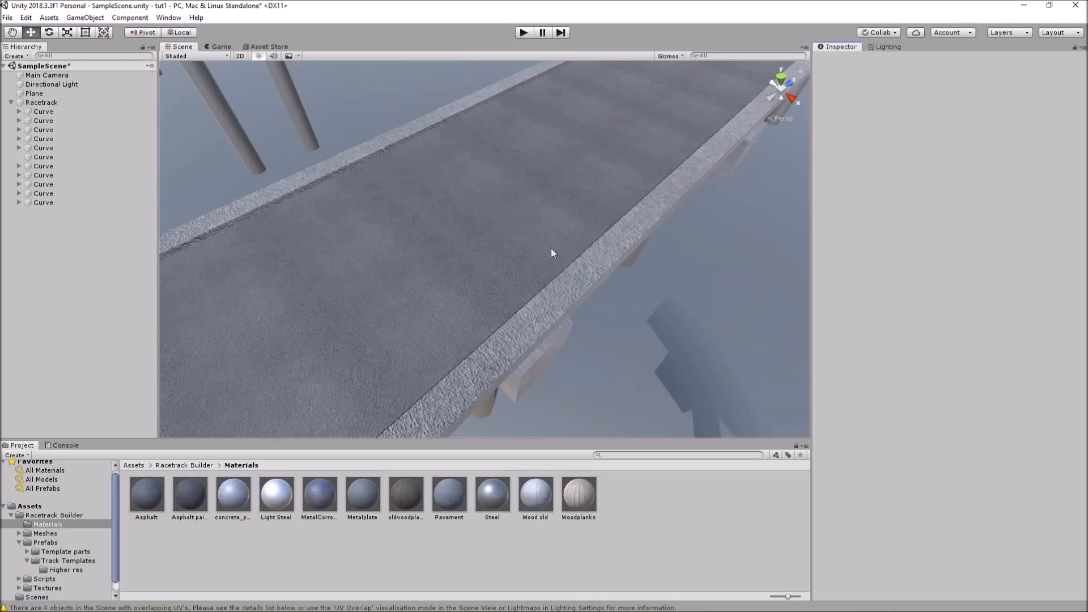
Search the in-editor Asset Store for 'standard assets'
click(266, 47)
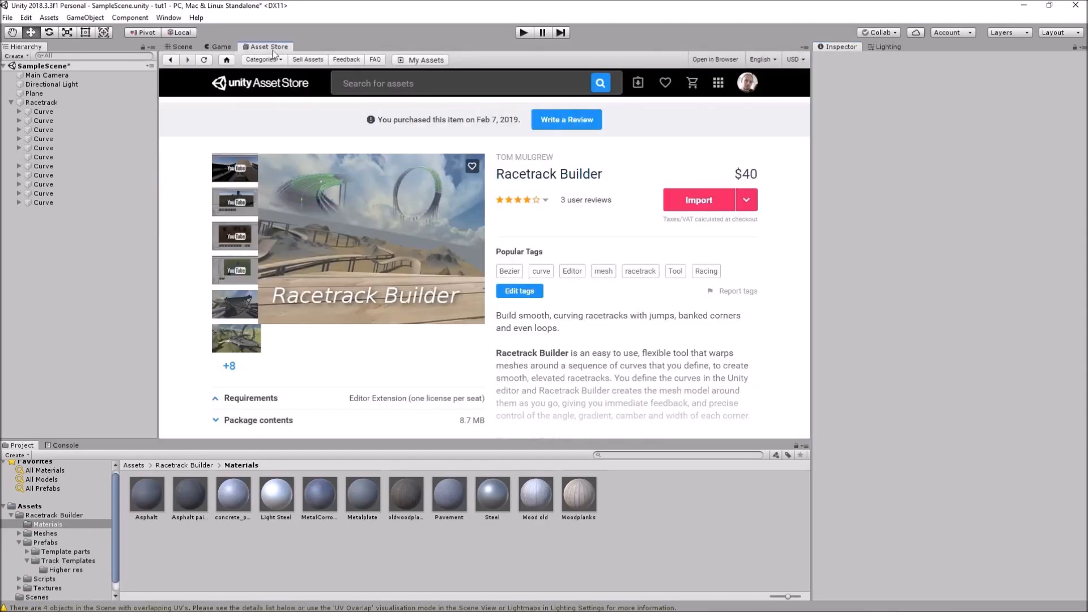
click(412, 83)
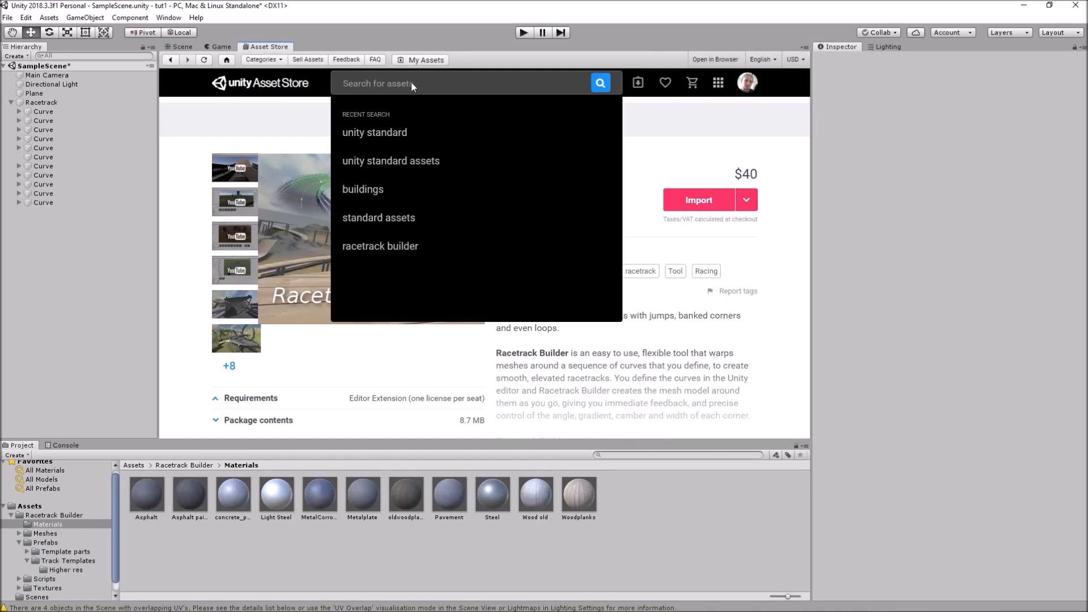
text(stq)
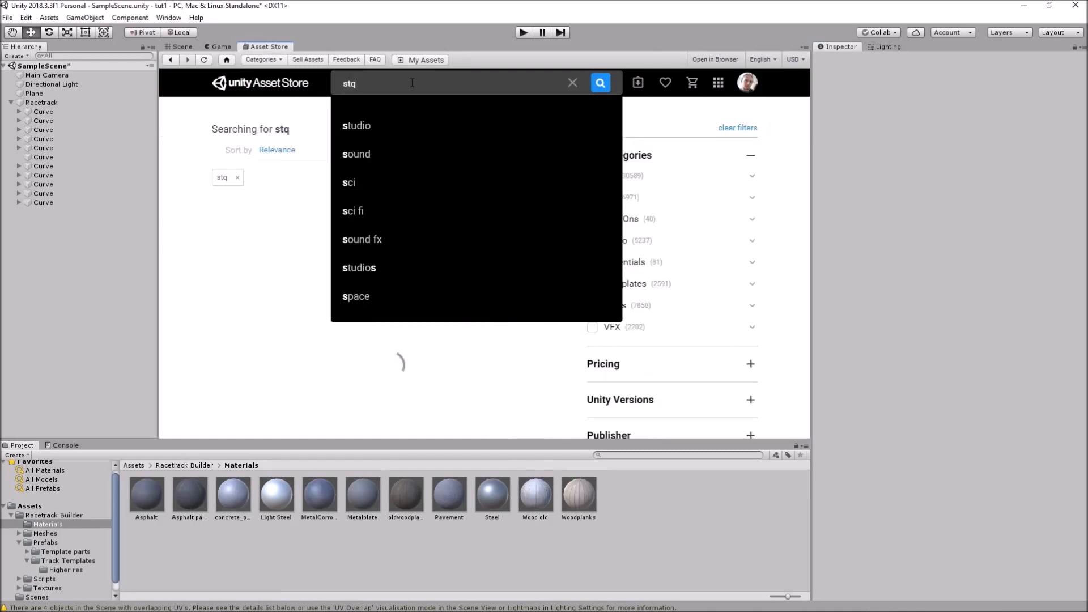
key(BackSpace)
text(andard)
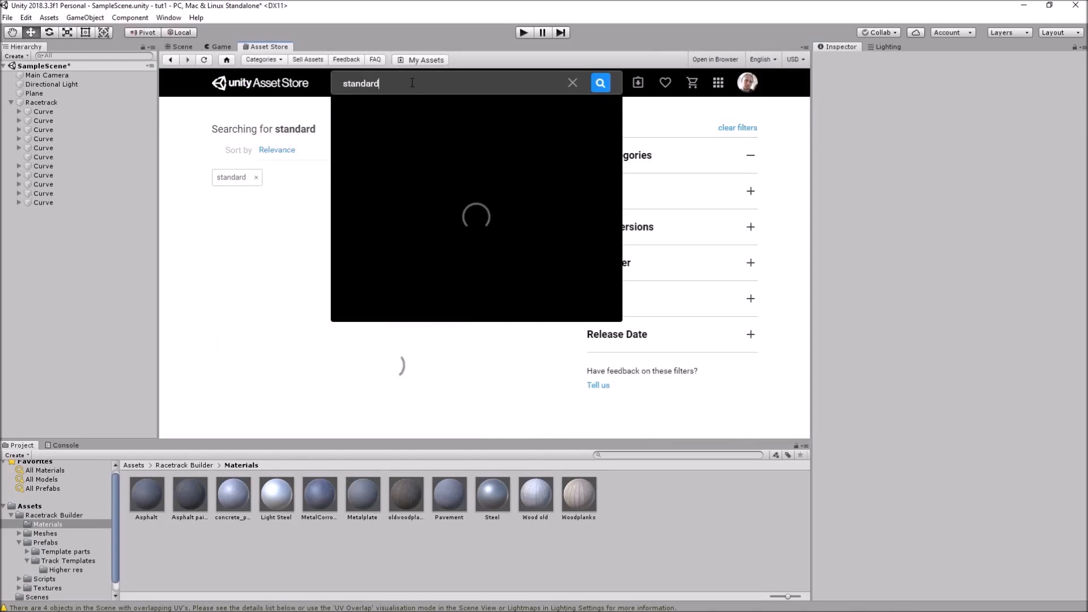
text( assets)
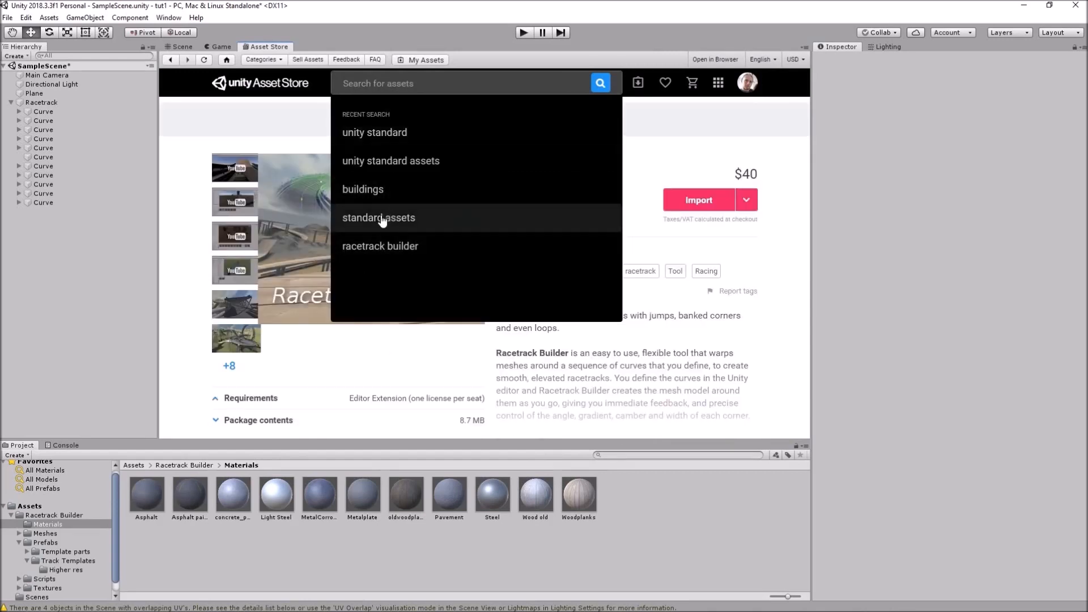
click(383, 220)
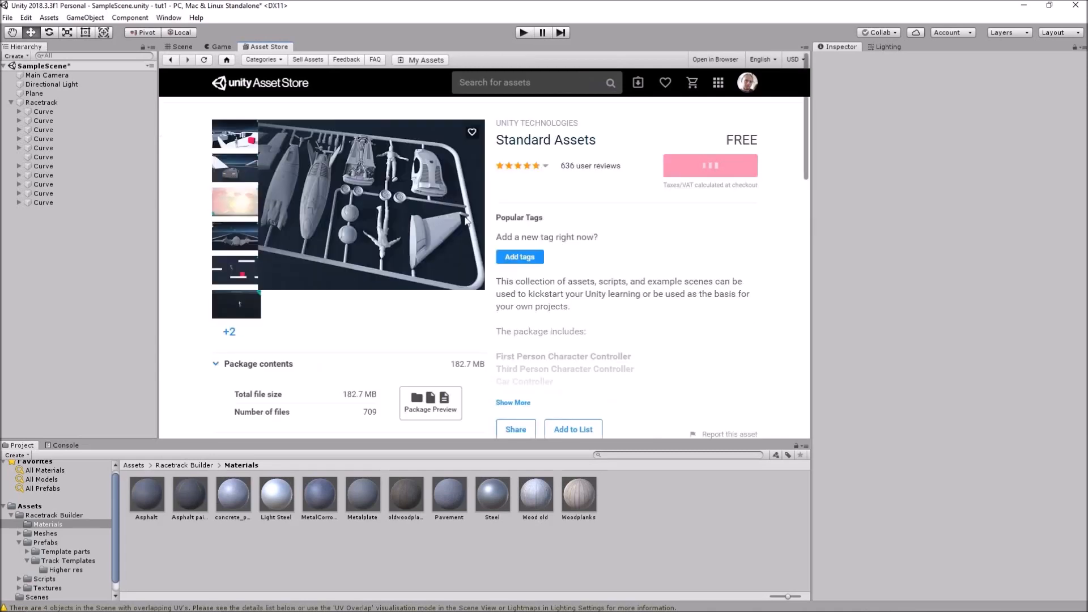
Begin importing Standard Assets and exclude the SampleScenes content
click(728, 203)
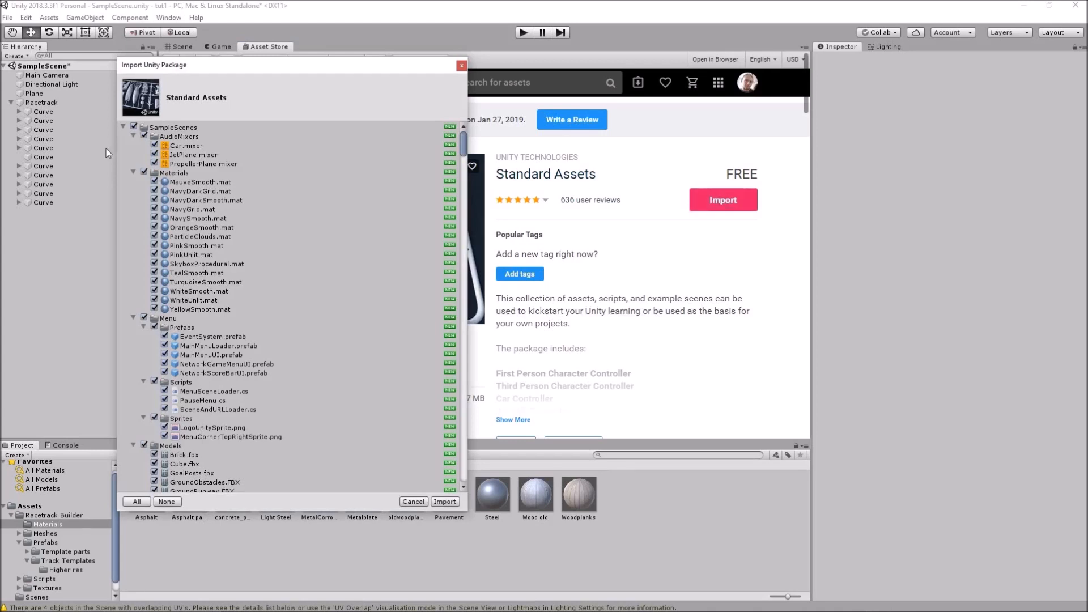
click(134, 127)
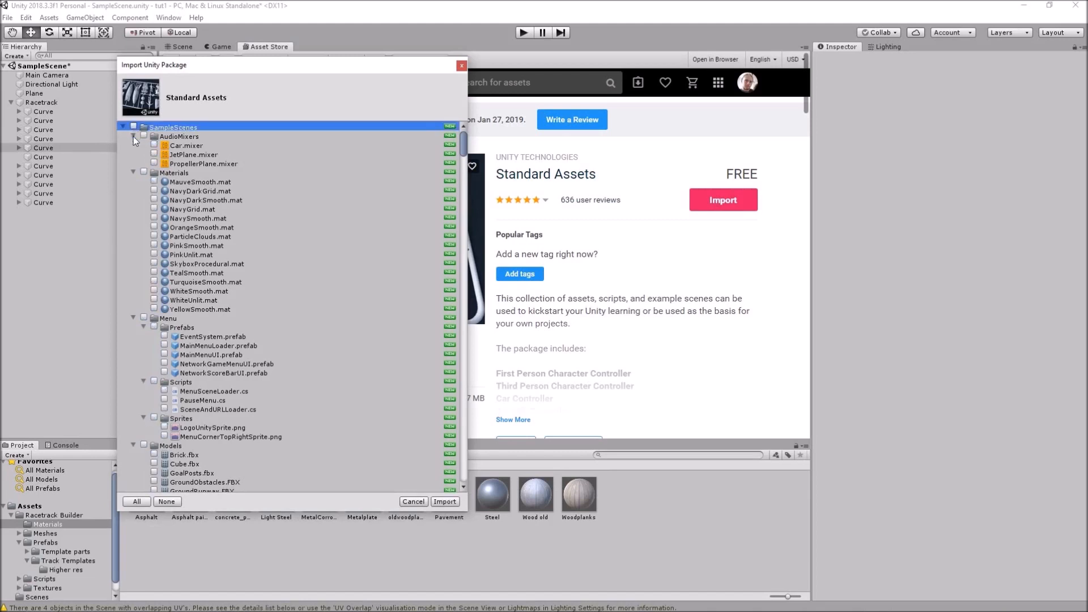
click(133, 136)
click(133, 146)
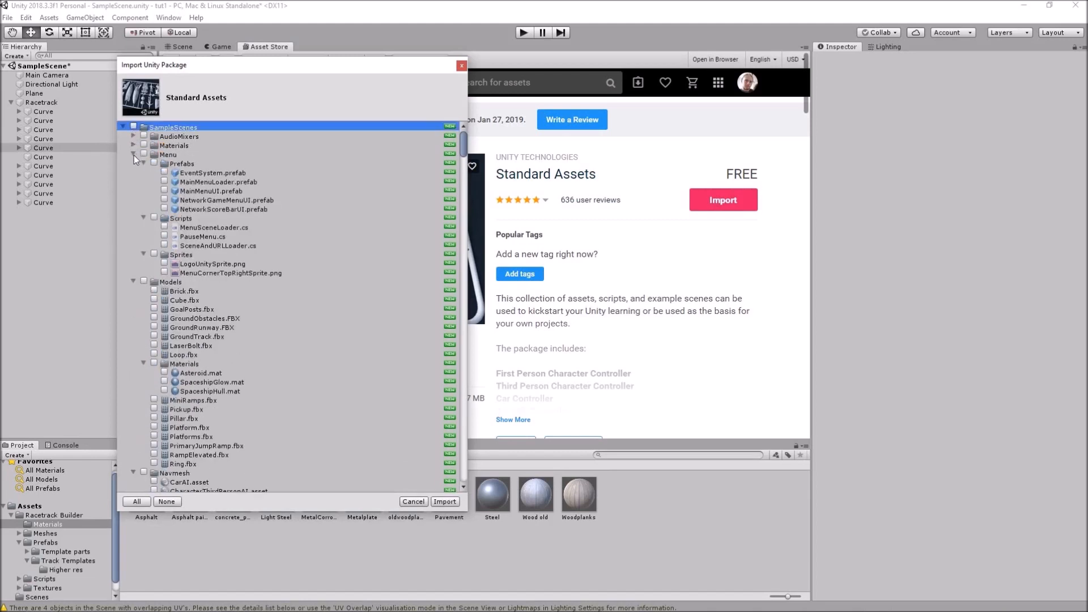
click(133, 154)
click(133, 163)
click(134, 173)
click(133, 180)
click(132, 190)
click(133, 199)
click(133, 208)
click(134, 218)
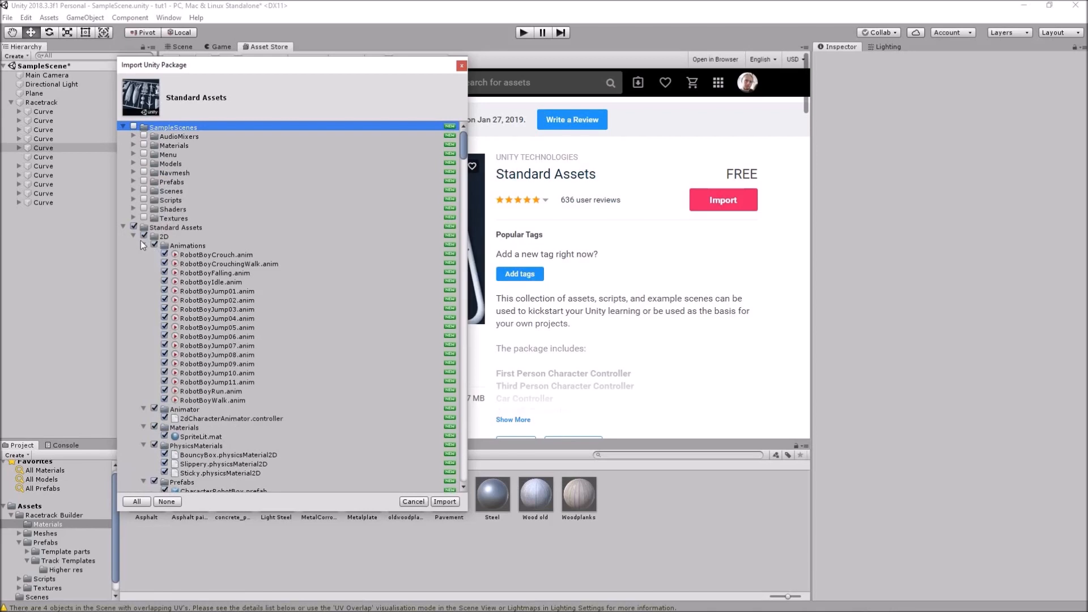
Exclude Standard Assets except CrossPlatformInput and Vehicles > Car, then import
click(134, 235)
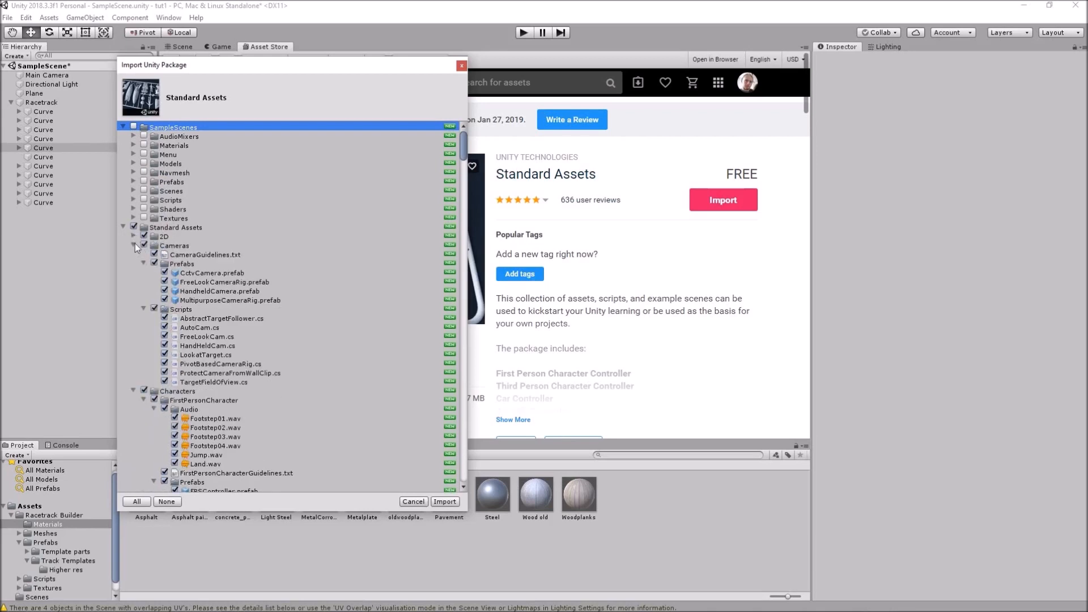
click(135, 244)
click(135, 254)
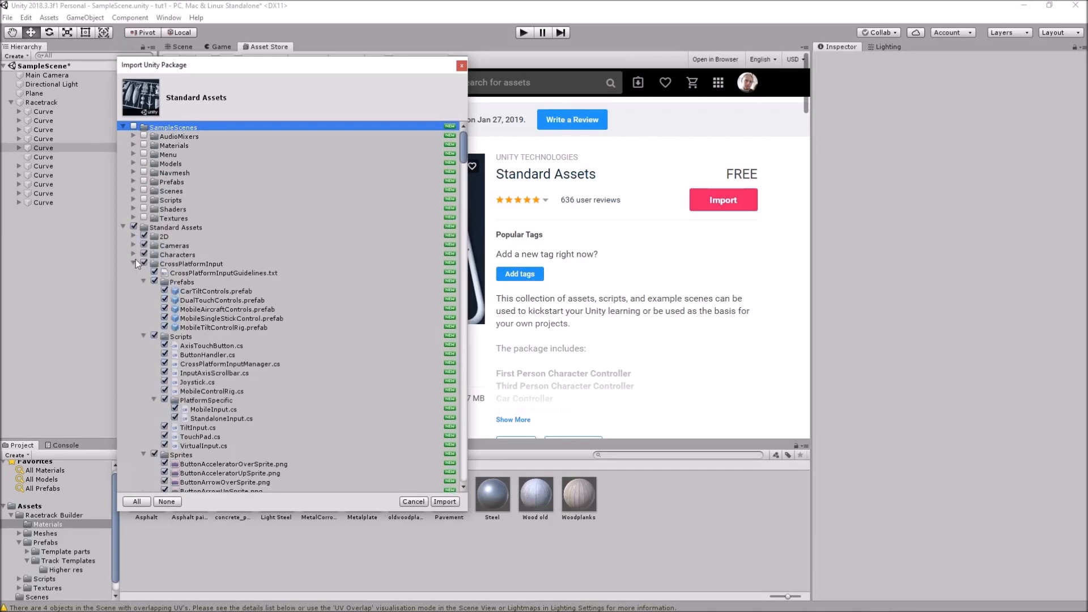
click(134, 227)
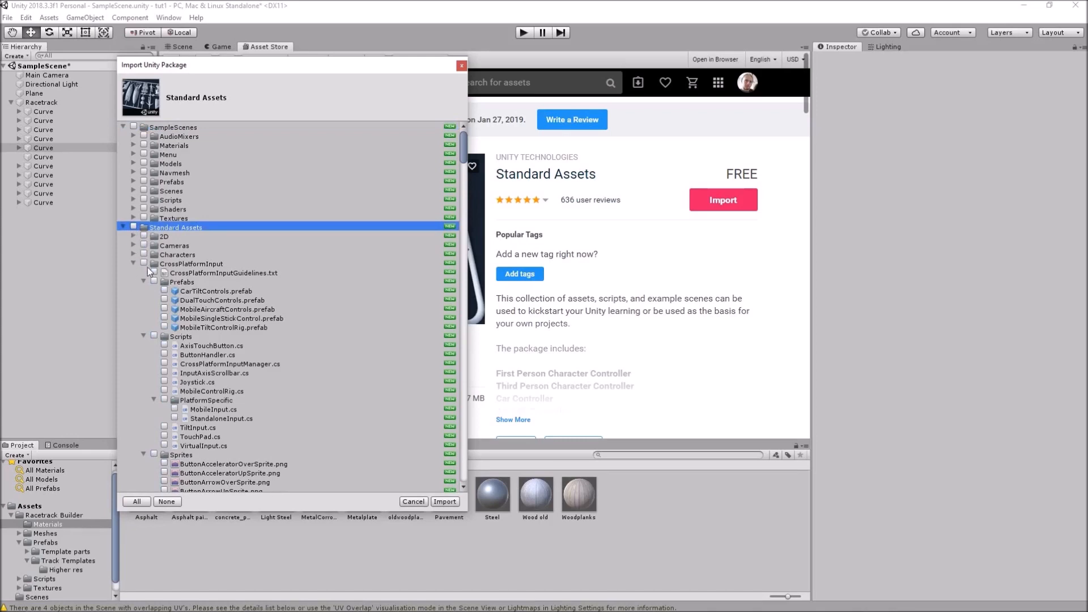
click(144, 263)
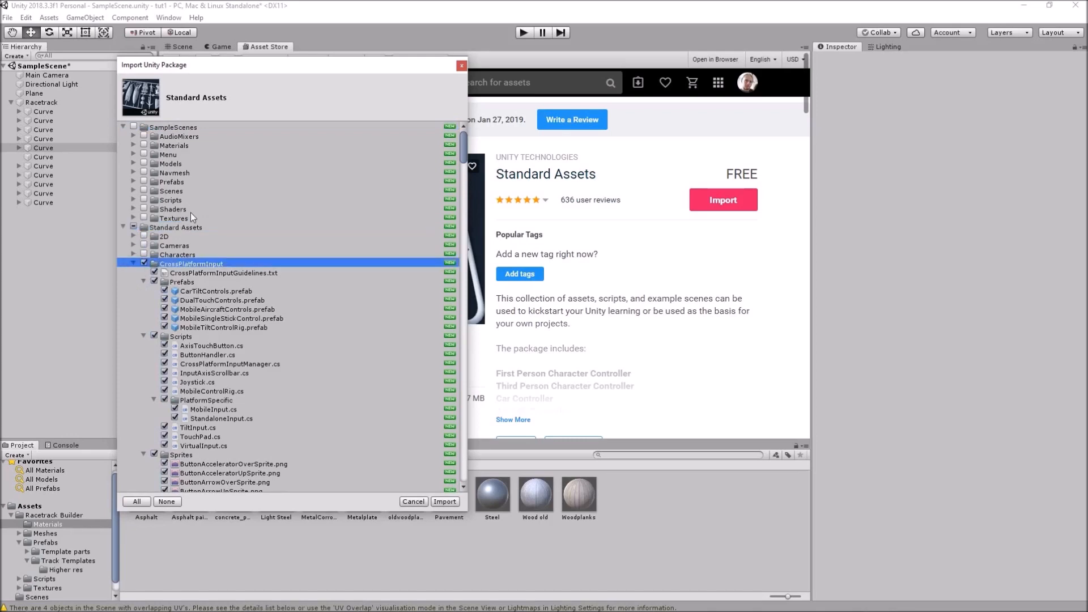
scroll(190, 214, down, 15)
scroll(188, 213, down, 20)
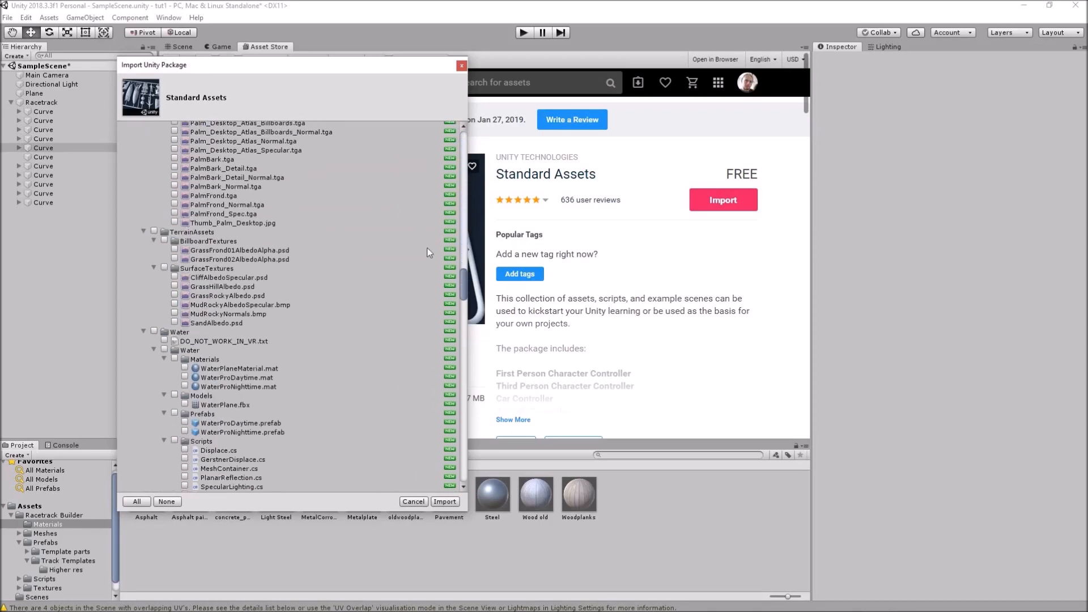
drag(464, 270, 463, 459)
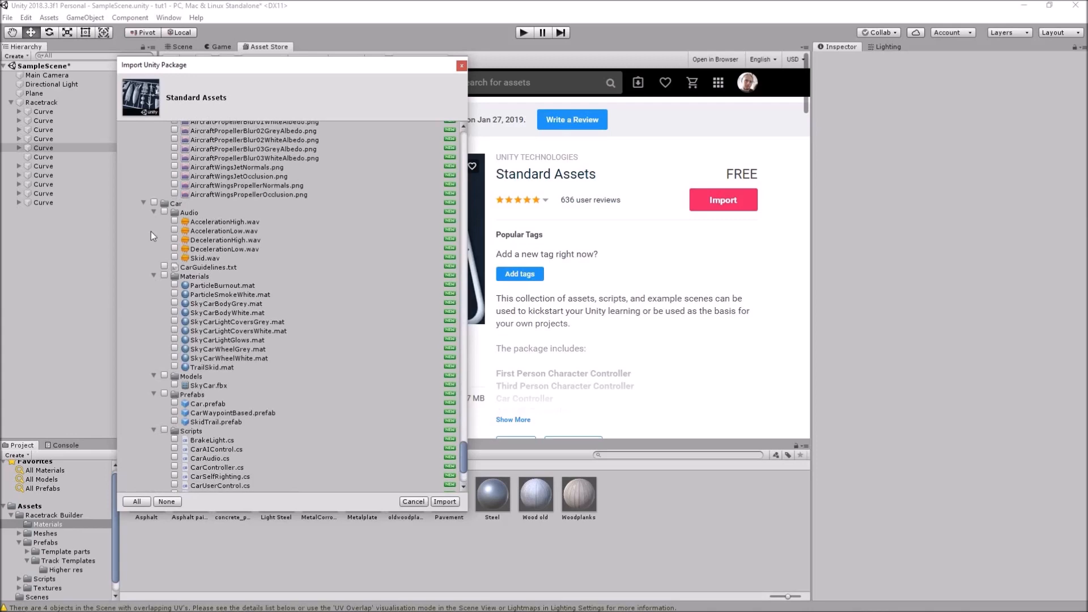
click(154, 201)
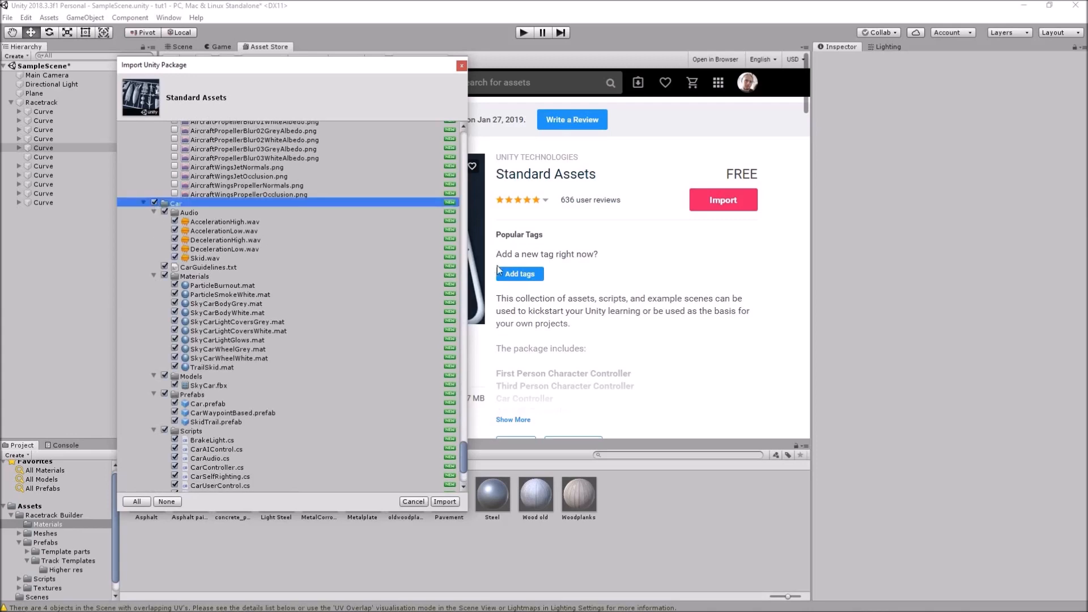
mouse_move(462, 451)
mouse_down()
mouse_move(458, 402)
mouse_move(462, 460)
mouse_up()
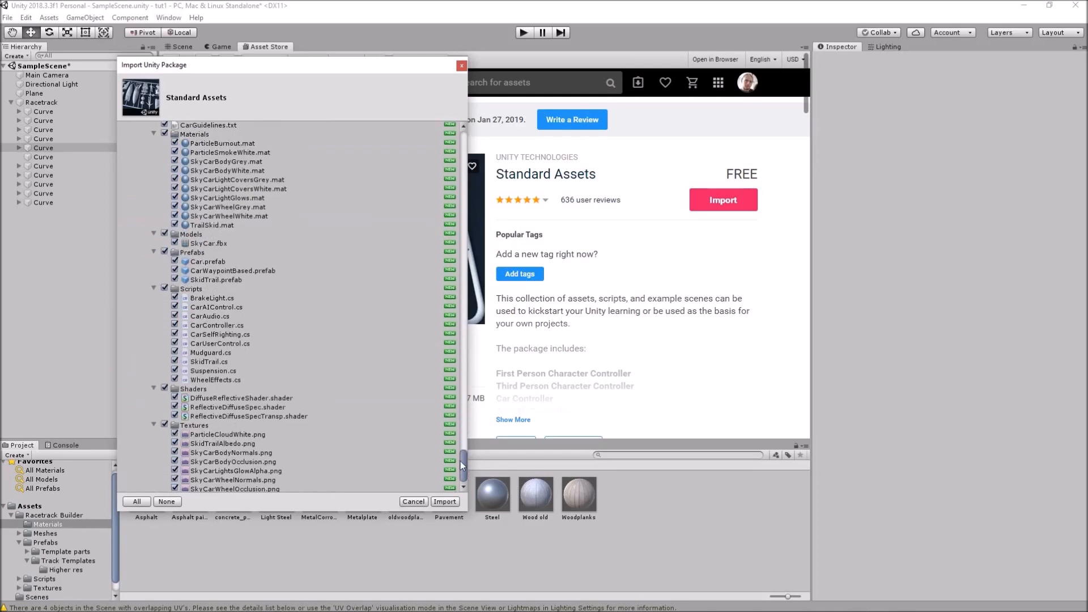
click(443, 502)
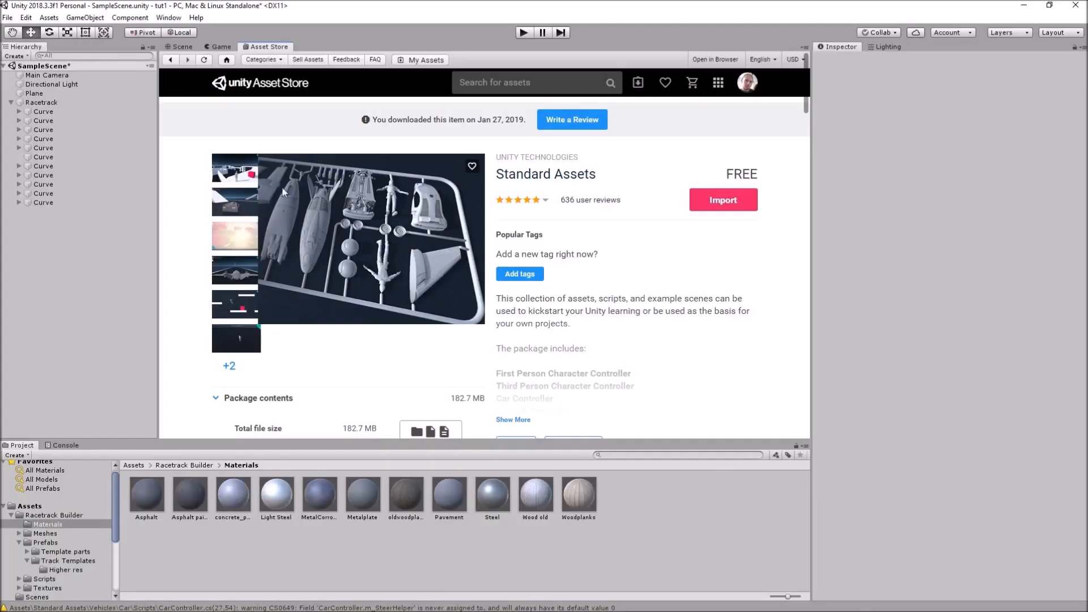
Drag the Car prefab from Standard Assets > Vehicles > Car > Prefabs onto the elevated track
click(179, 47)
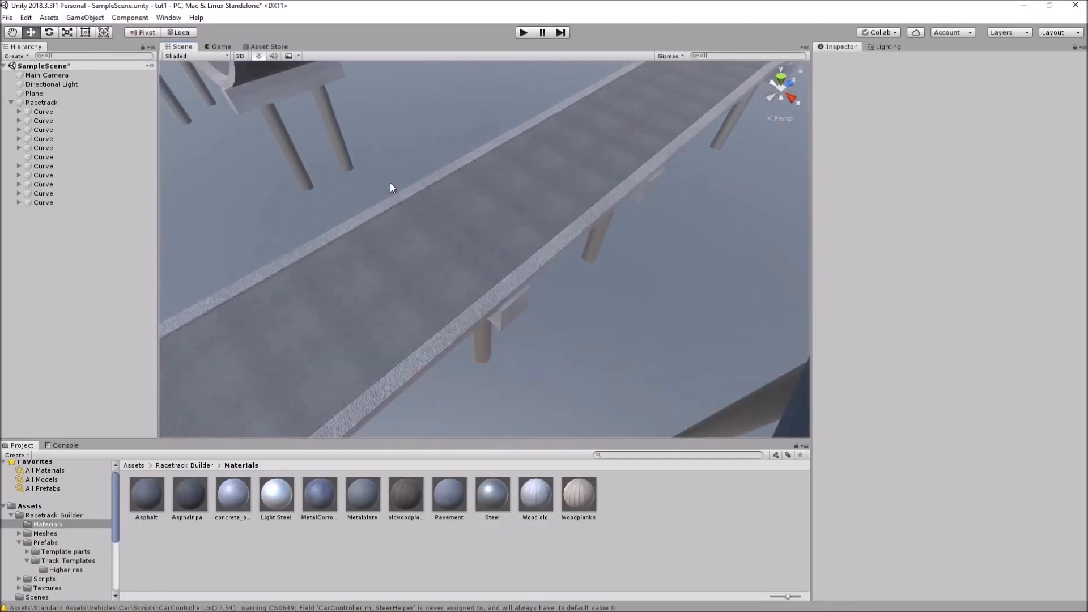
drag(117, 488, 118, 542)
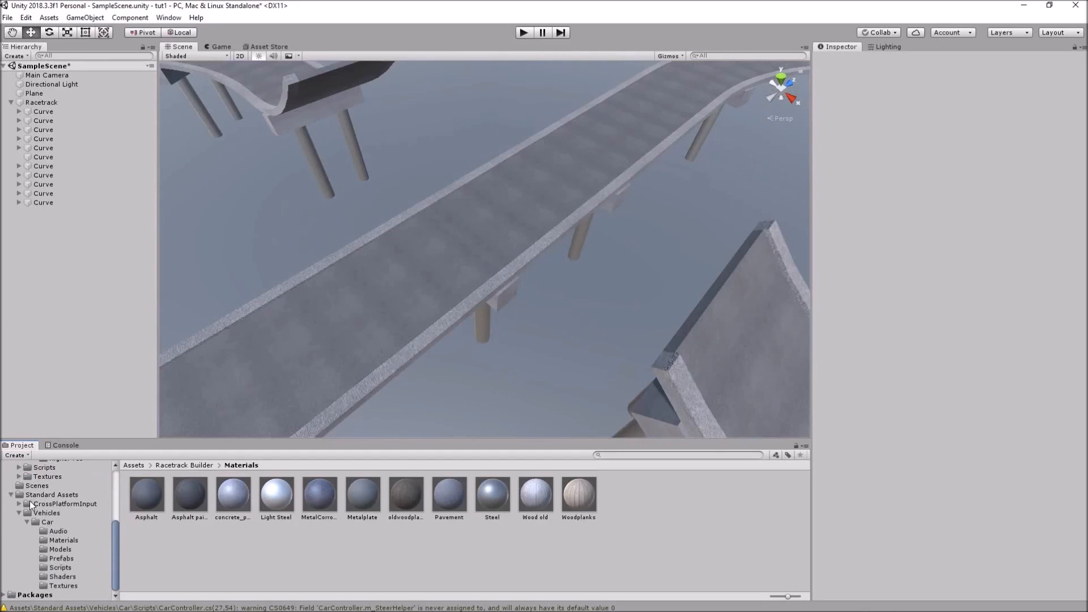
click(57, 558)
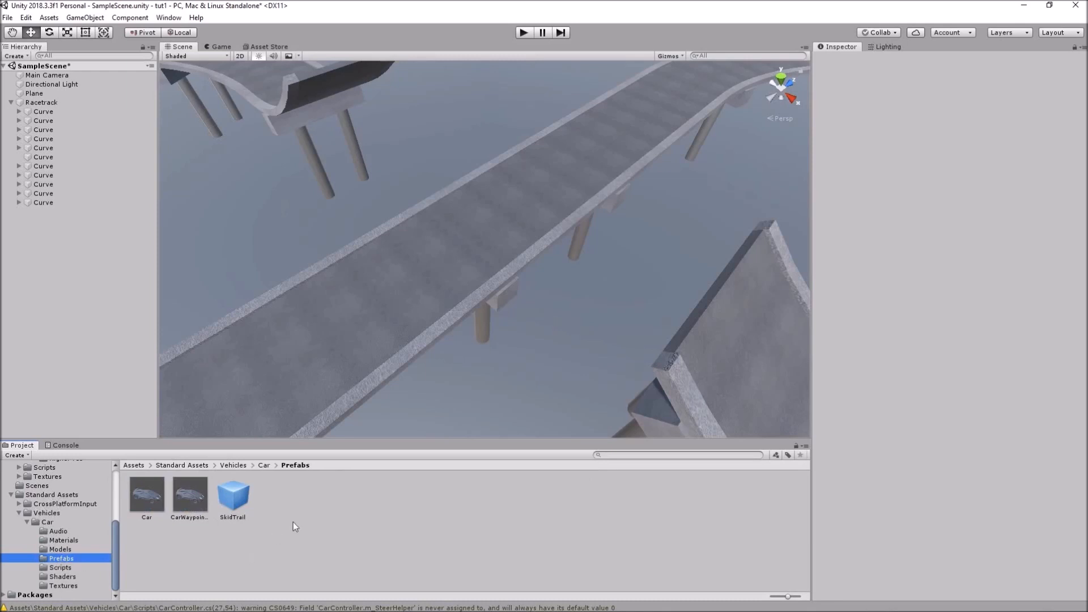
drag(146, 506, 503, 206)
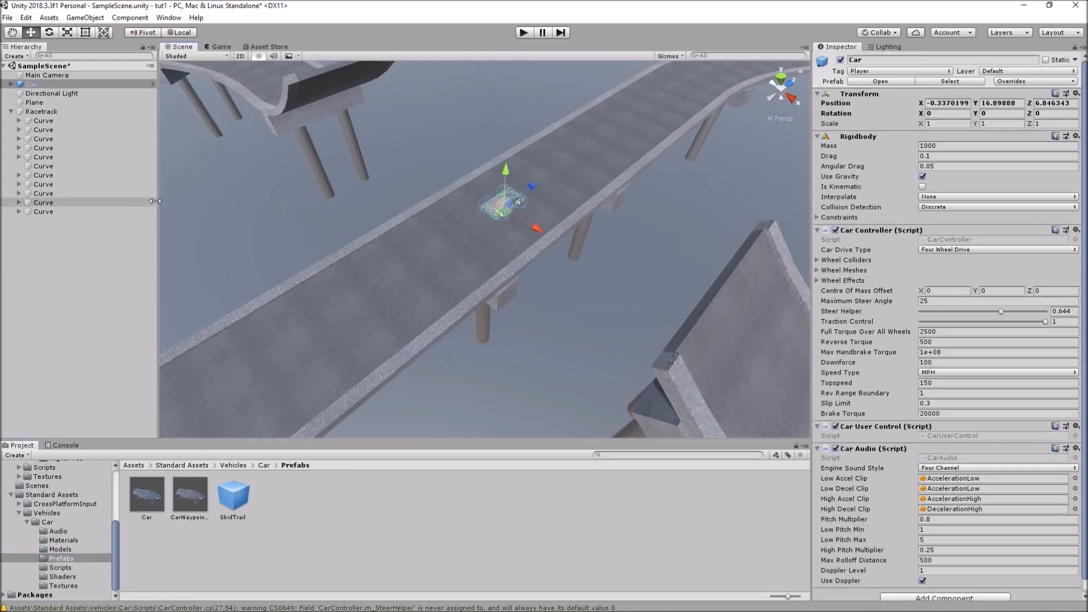
Parent Main Camera to the Car, reset its transform, and raise it behind the car (Y 2.82, Z -7.71)
click(67, 76)
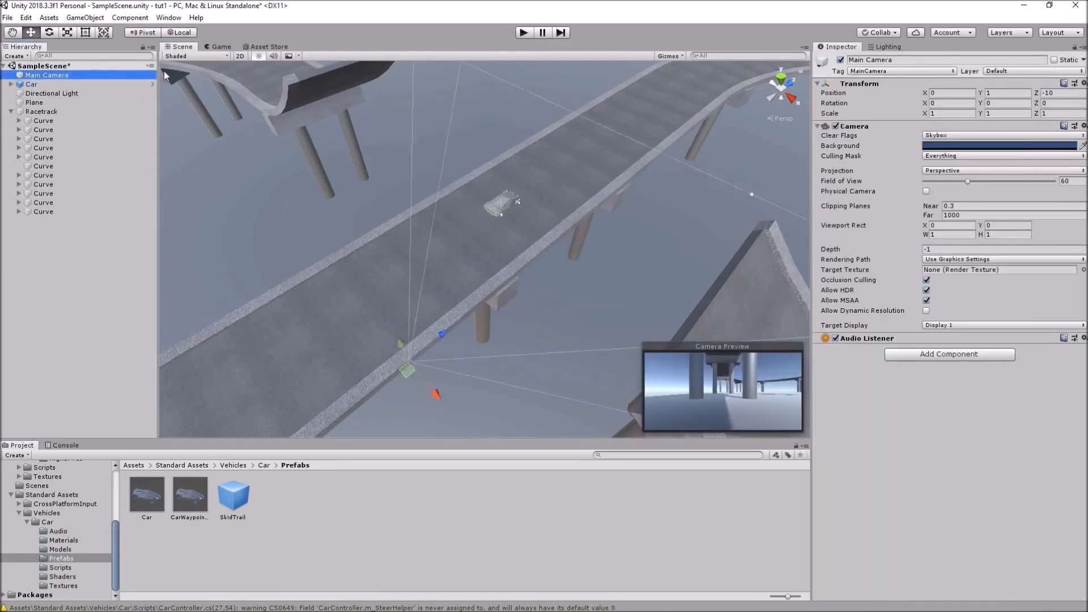
drag(46, 79, 44, 92)
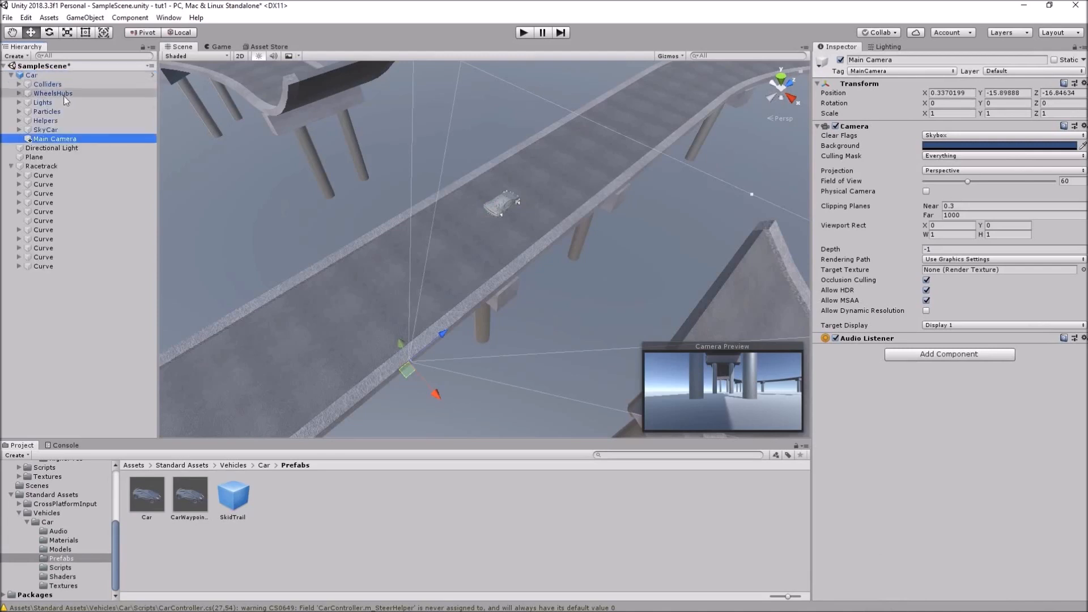
click(1084, 83)
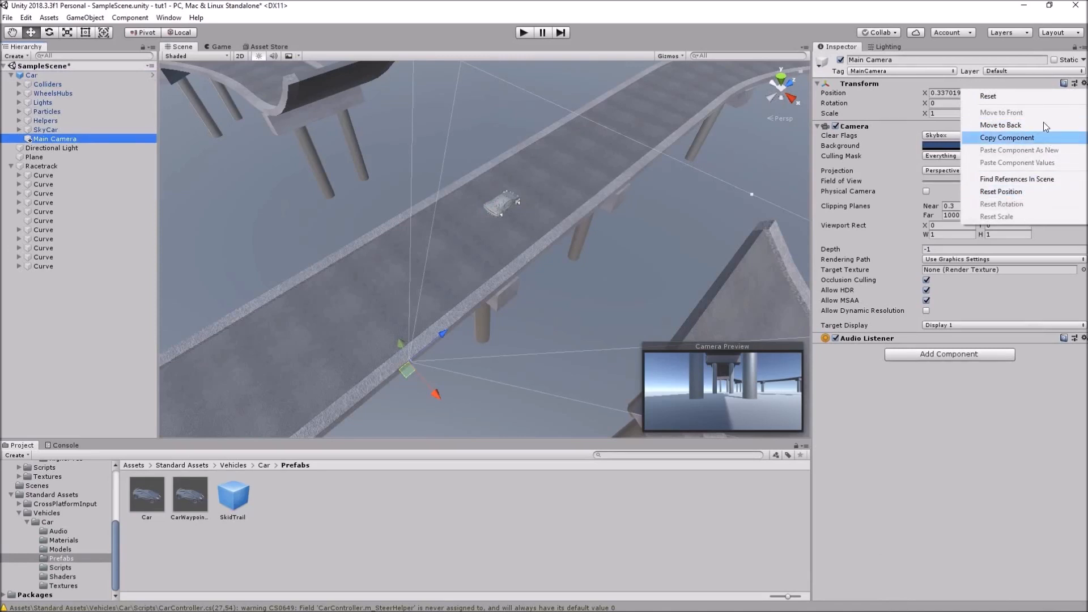
click(1037, 97)
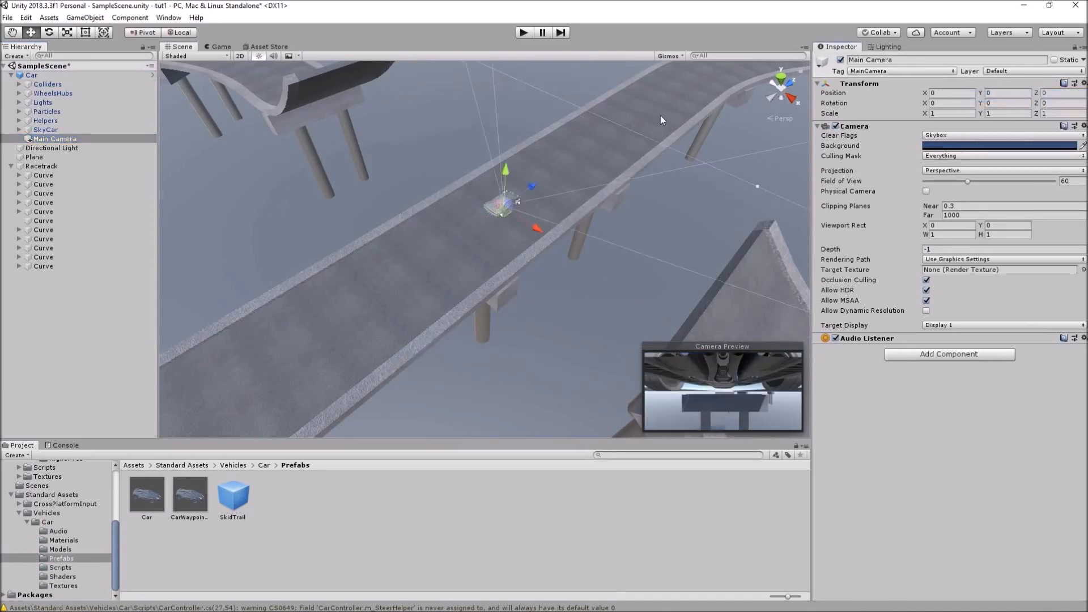
alt+drag(499, 265, 818, 173)
scroll(656, 188, up, 10)
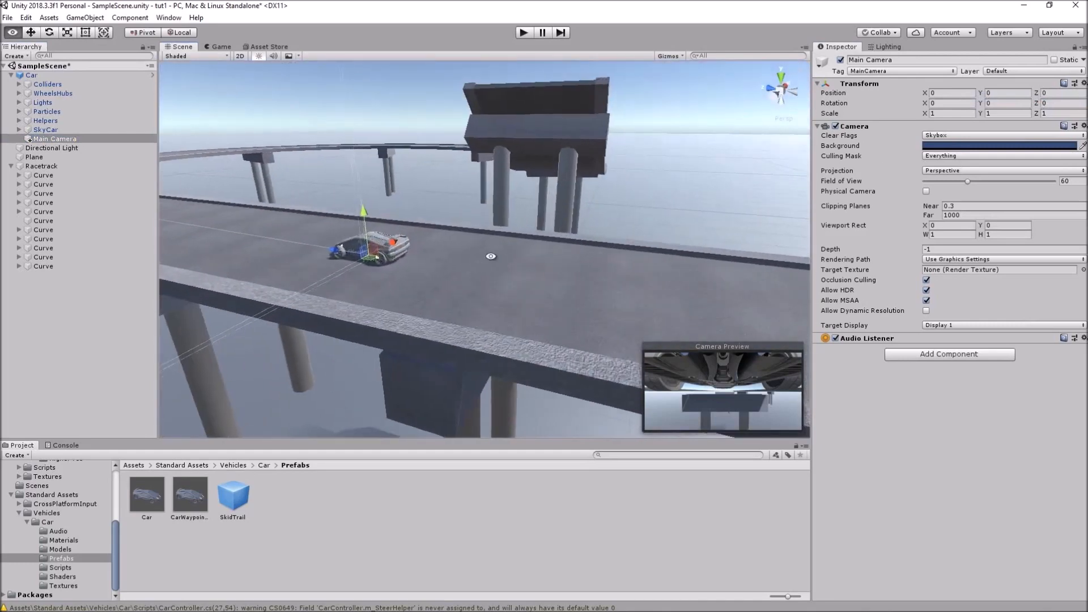
alt+drag(486, 255, 530, 246)
drag(373, 258, 513, 206)
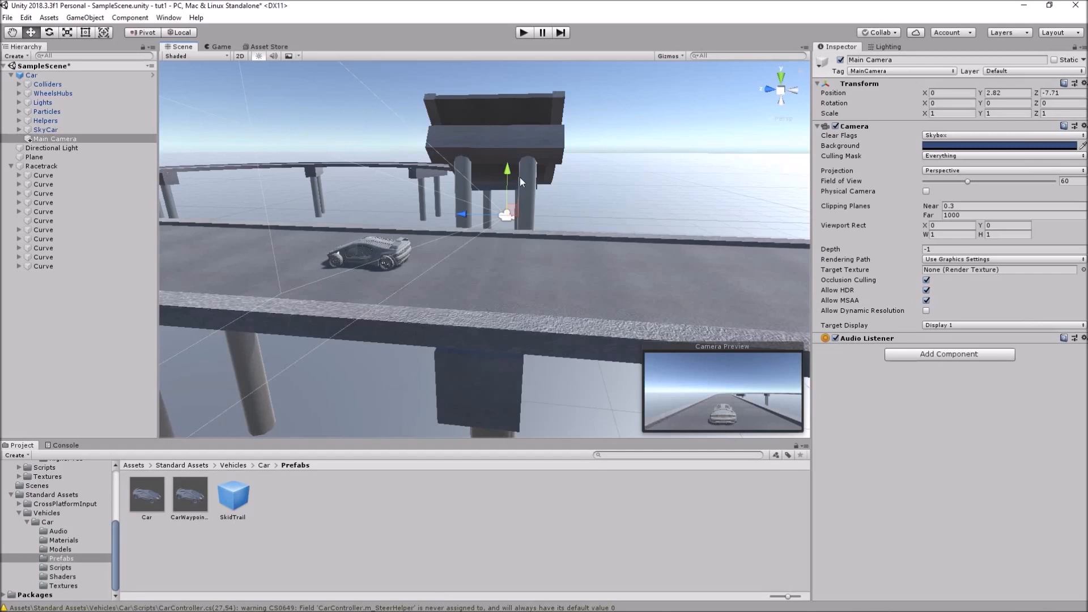
Enter Play mode and drive the car with W, D and S around the curve and up the ramp
click(523, 33)
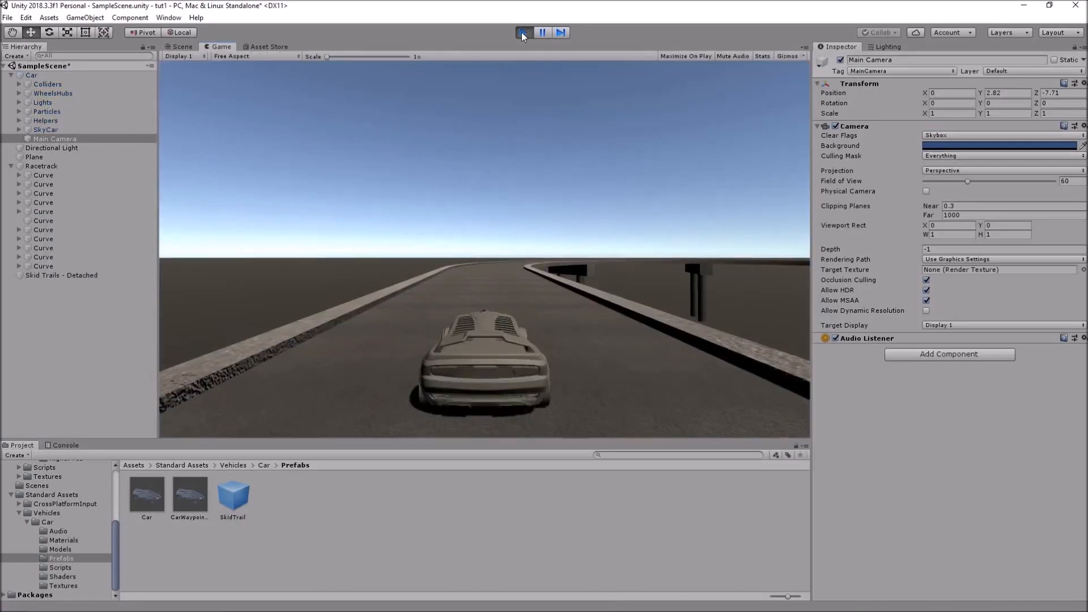
key(w)
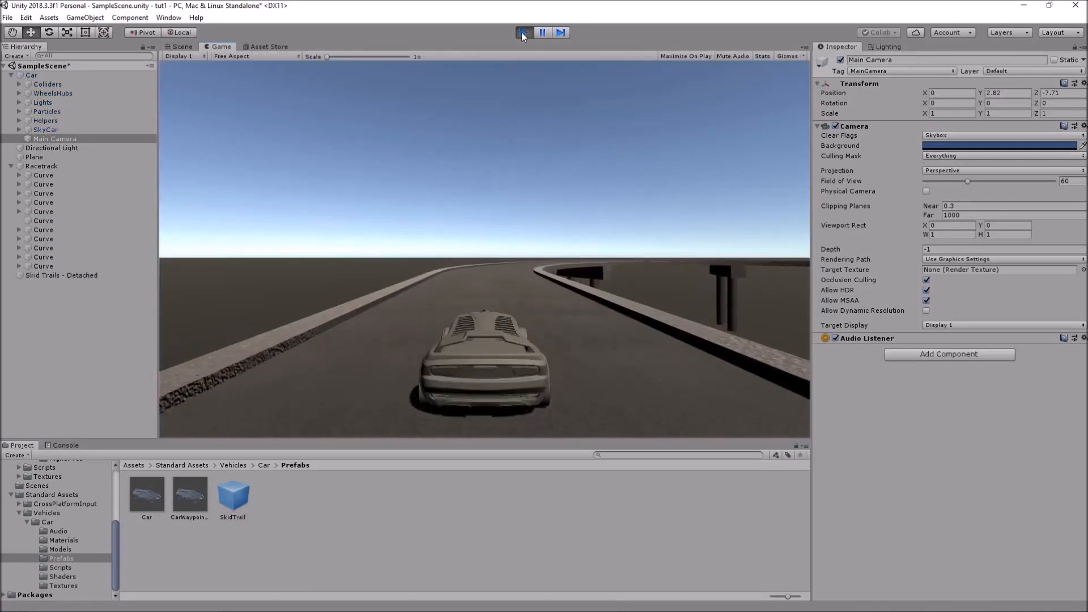
key(d)
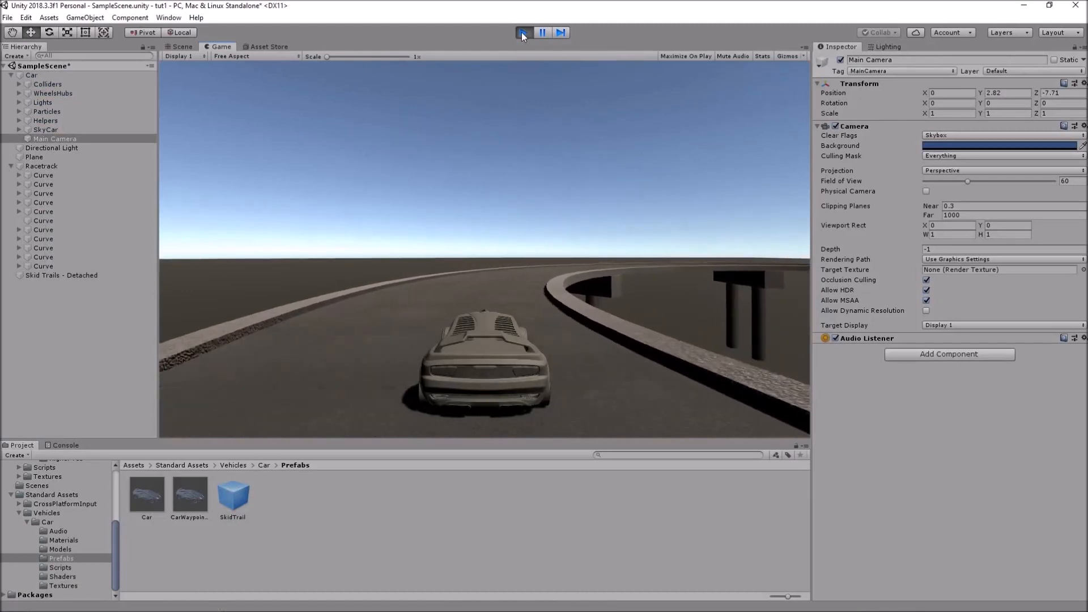
key(d)
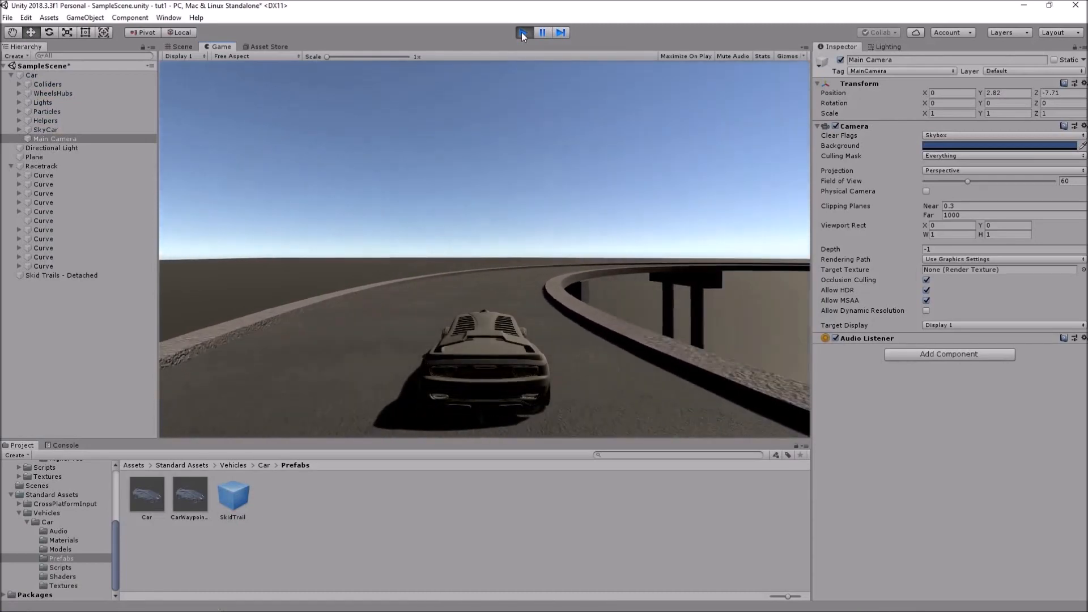
key(d)
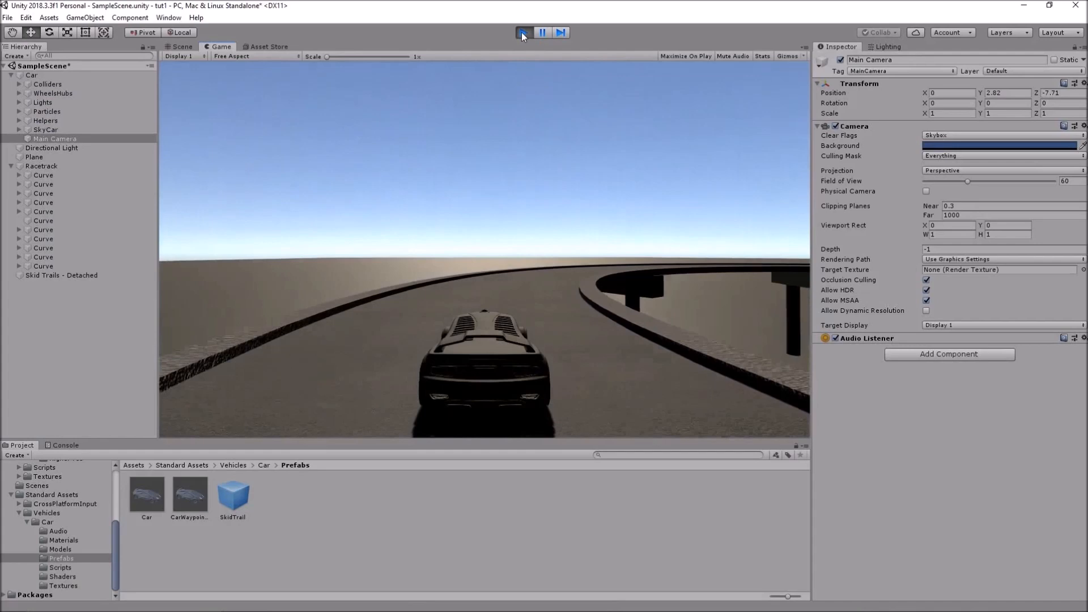
key(d)
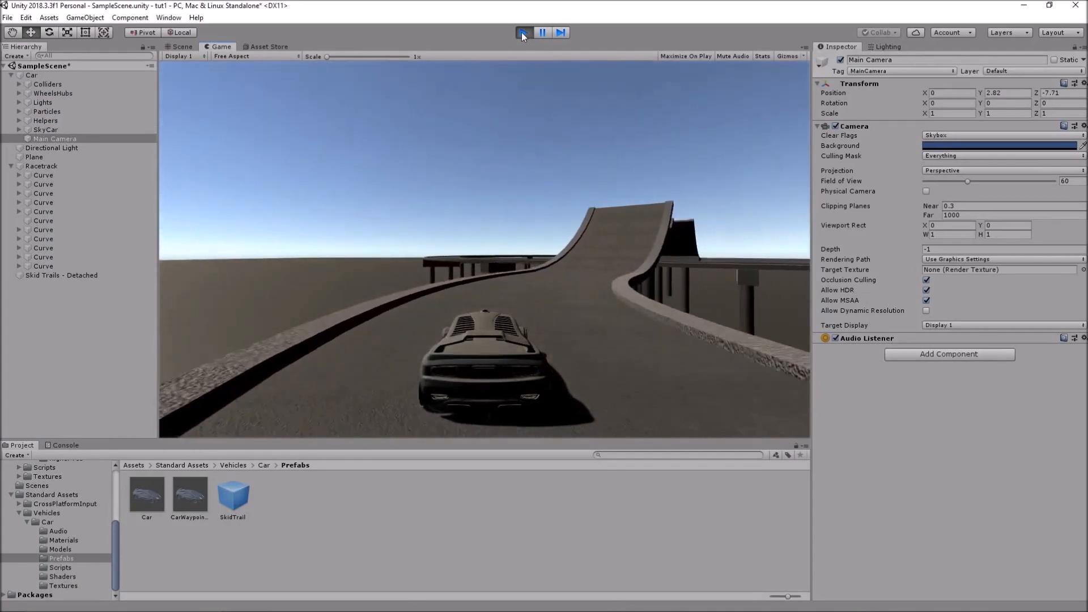
key(s)
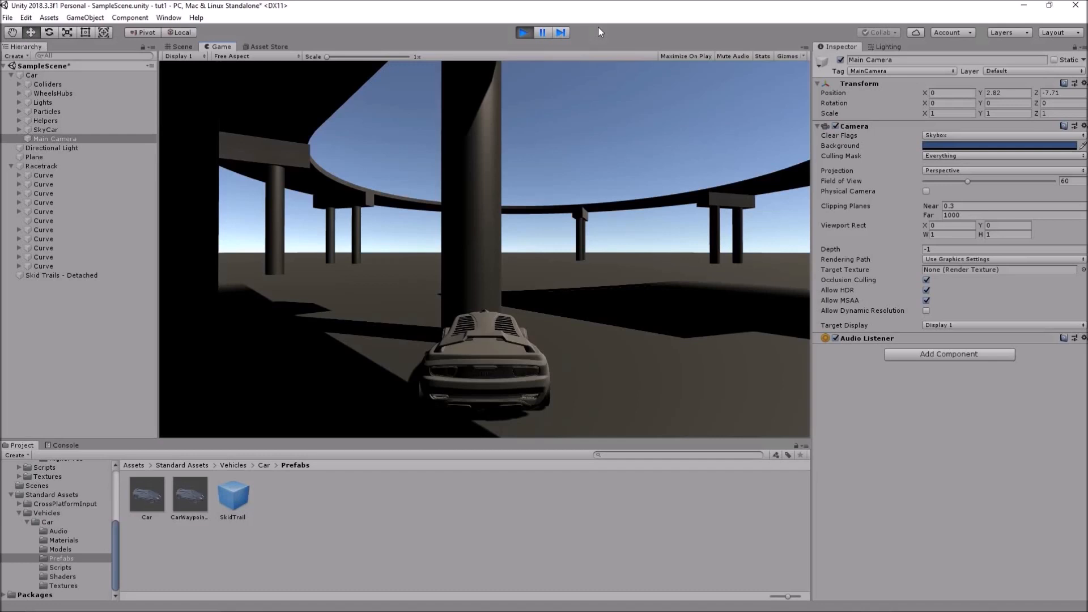
Stop playing and add a Racetrack Progress Tracker to the Car, editing Off Road Timeout to 10
click(523, 32)
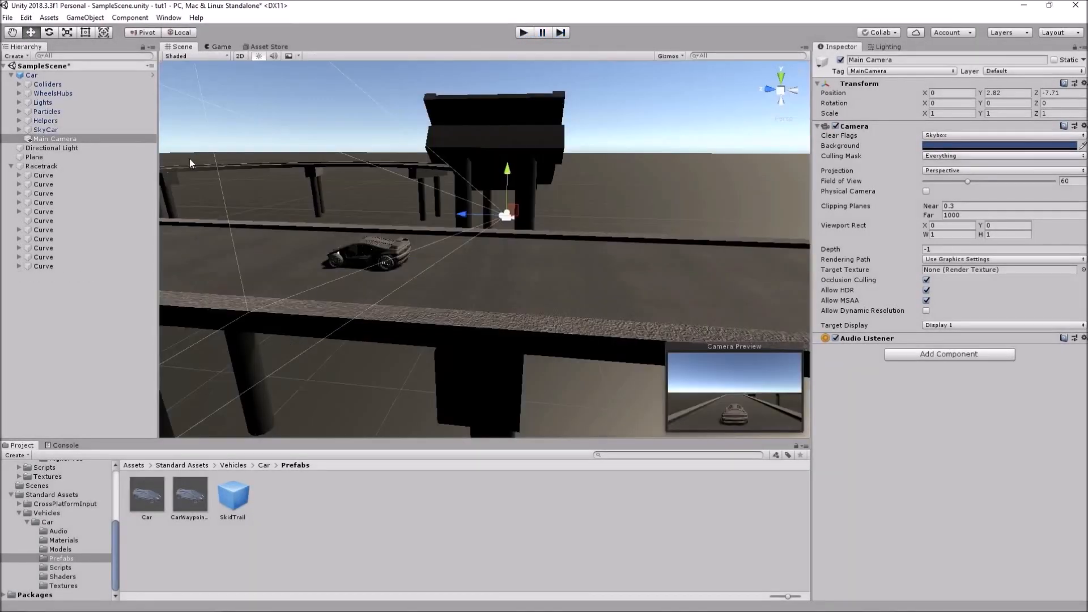
click(33, 76)
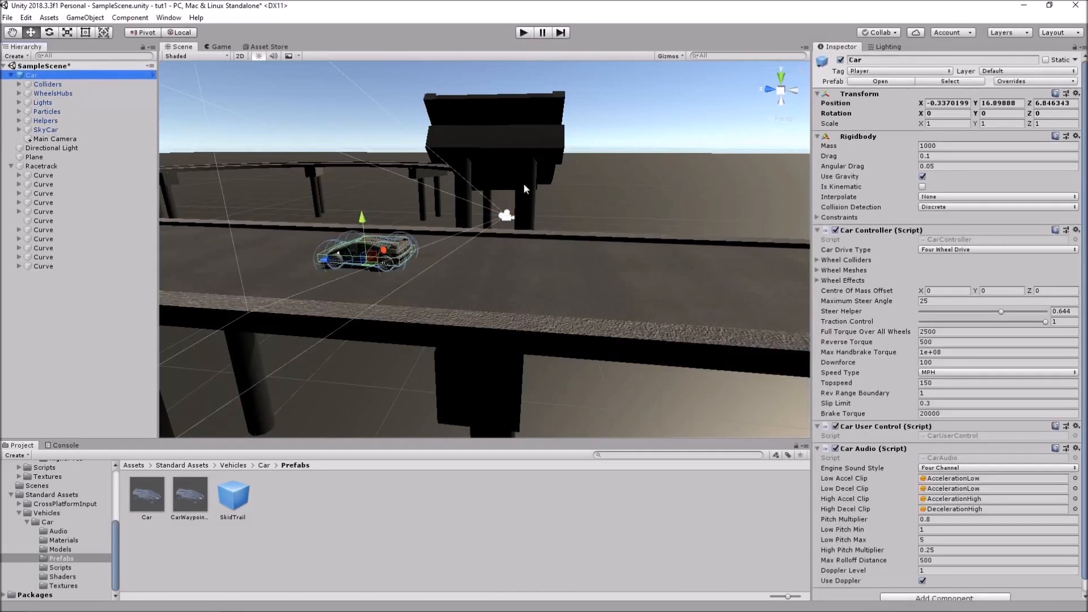
scroll(953, 340, down, 1)
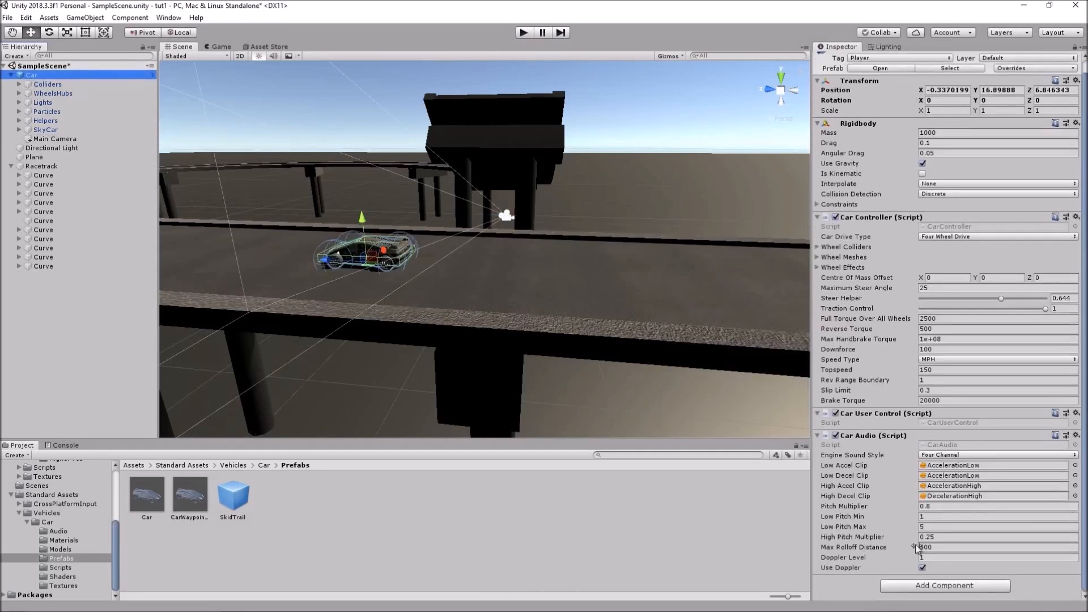
click(920, 587)
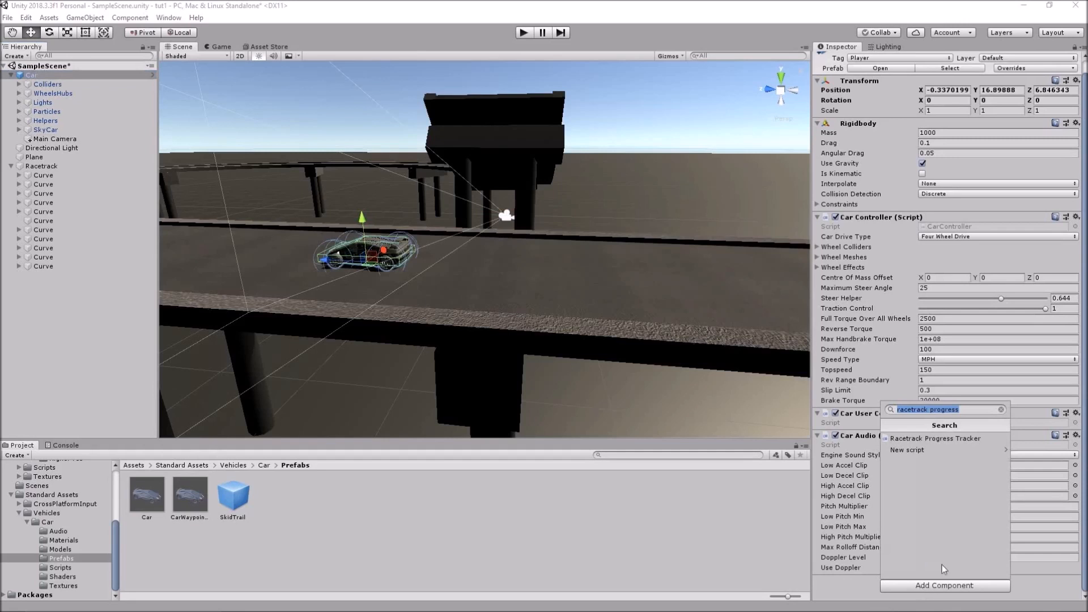
click(957, 439)
scroll(937, 325, down, 5)
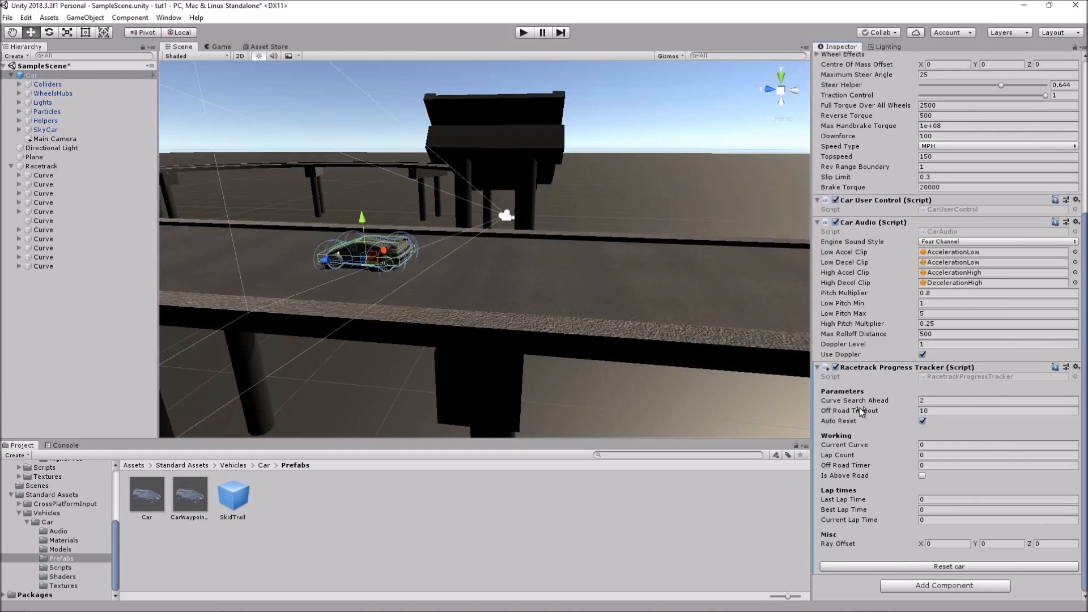
click(937, 410)
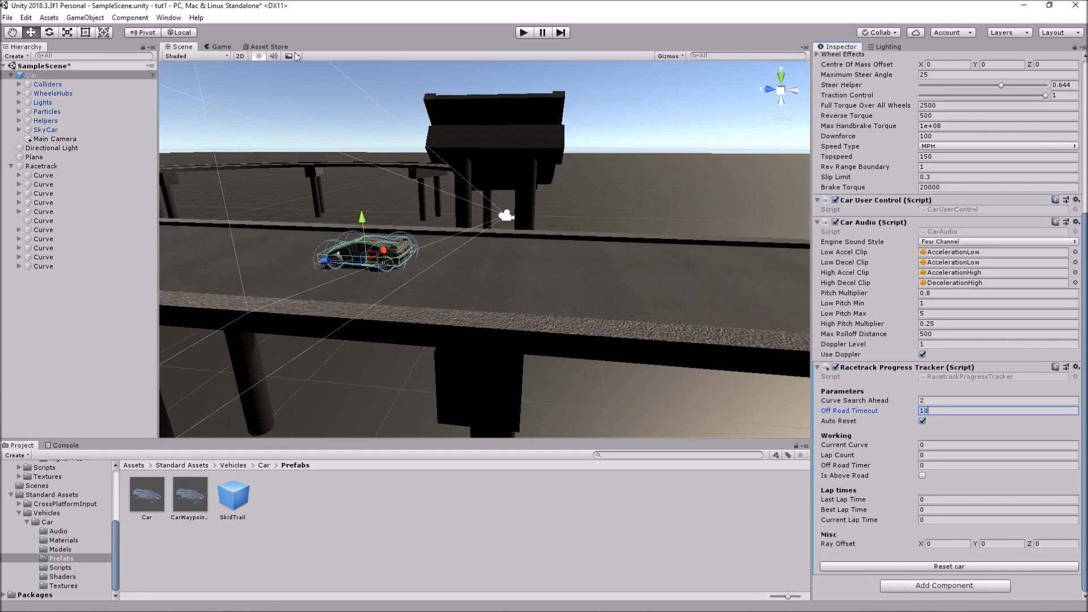
Play-test driving forward with W while Current Curve and Current Lap Time update, then stop
click(522, 34)
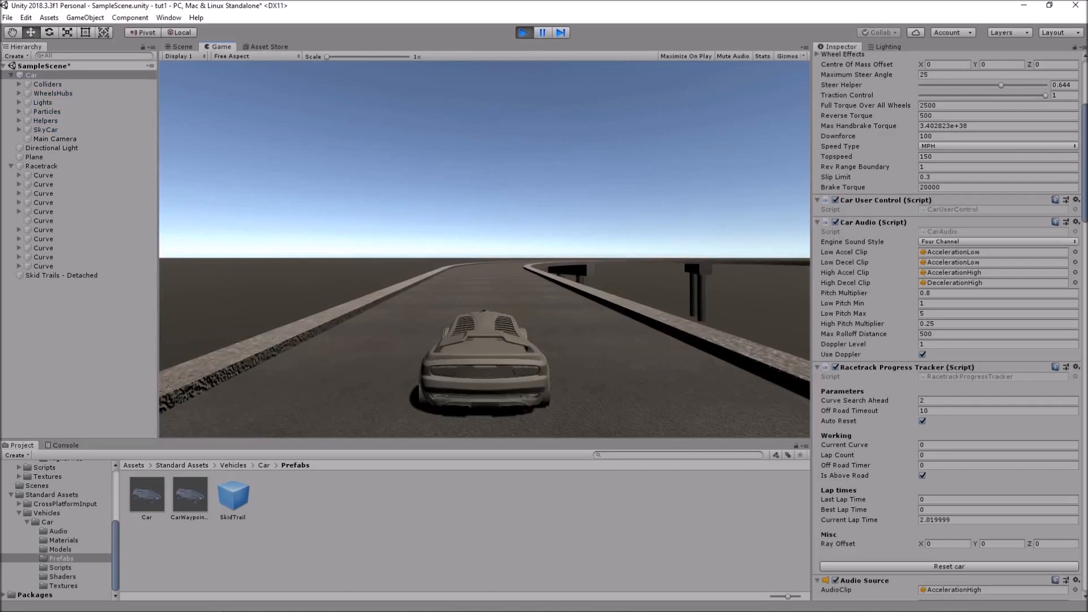
key(w)
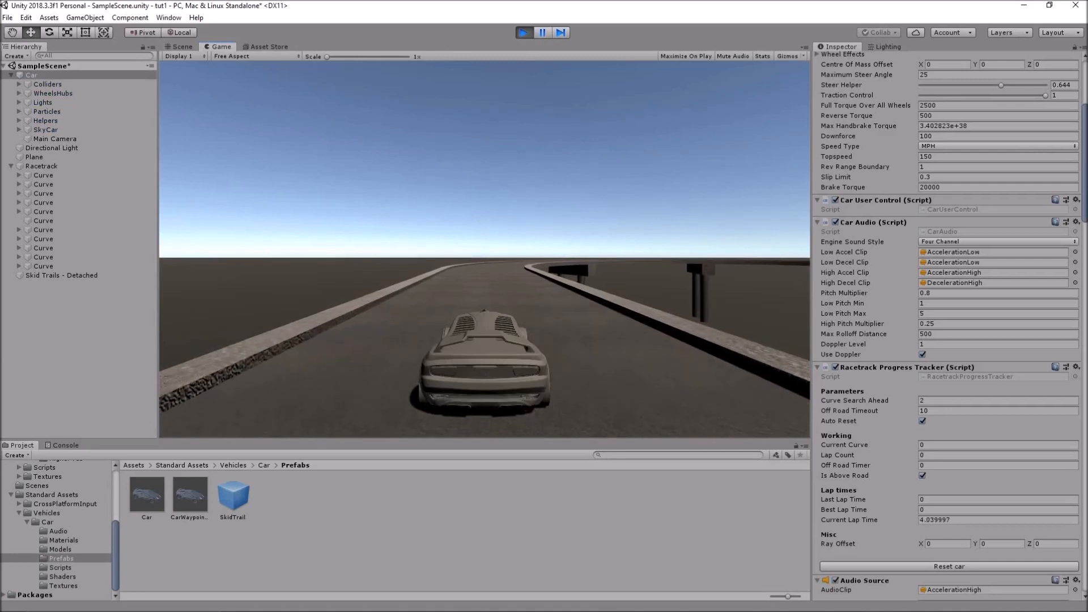
key(w)
key(w)
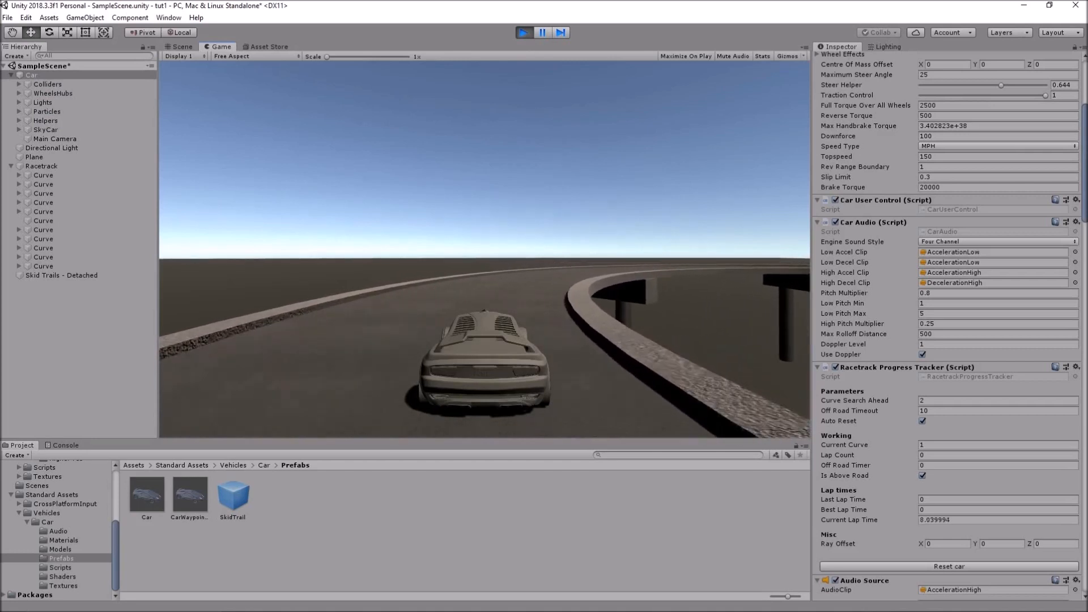
key(w)
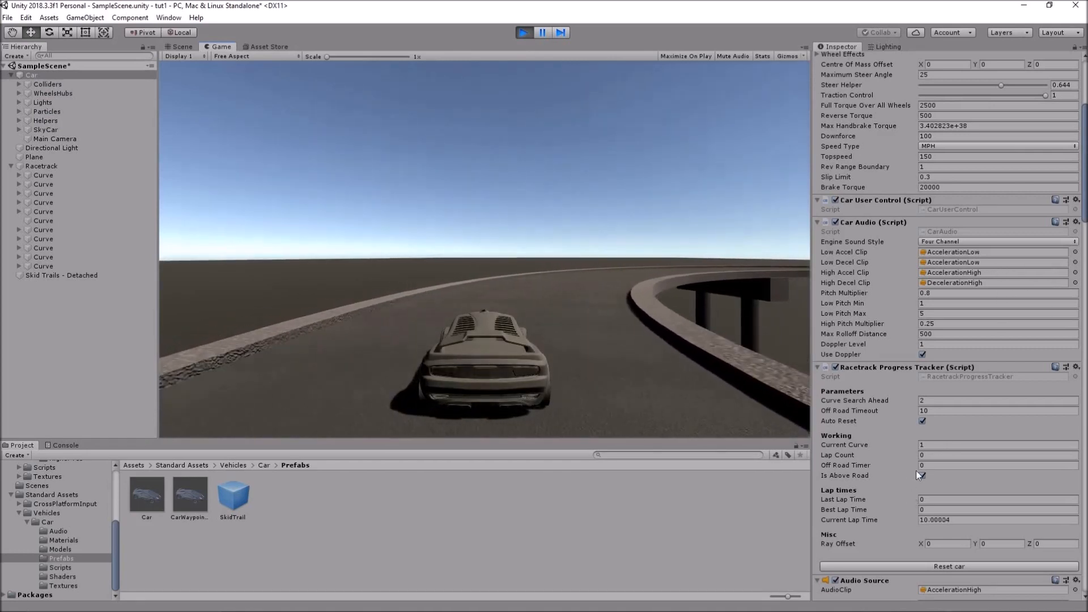
key(w)
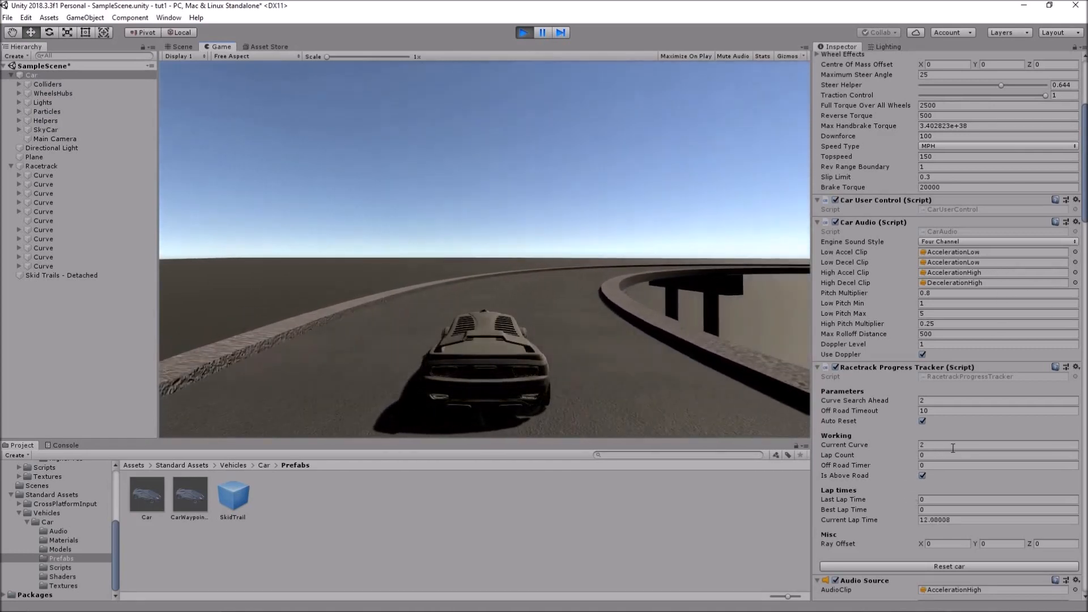
key(w)
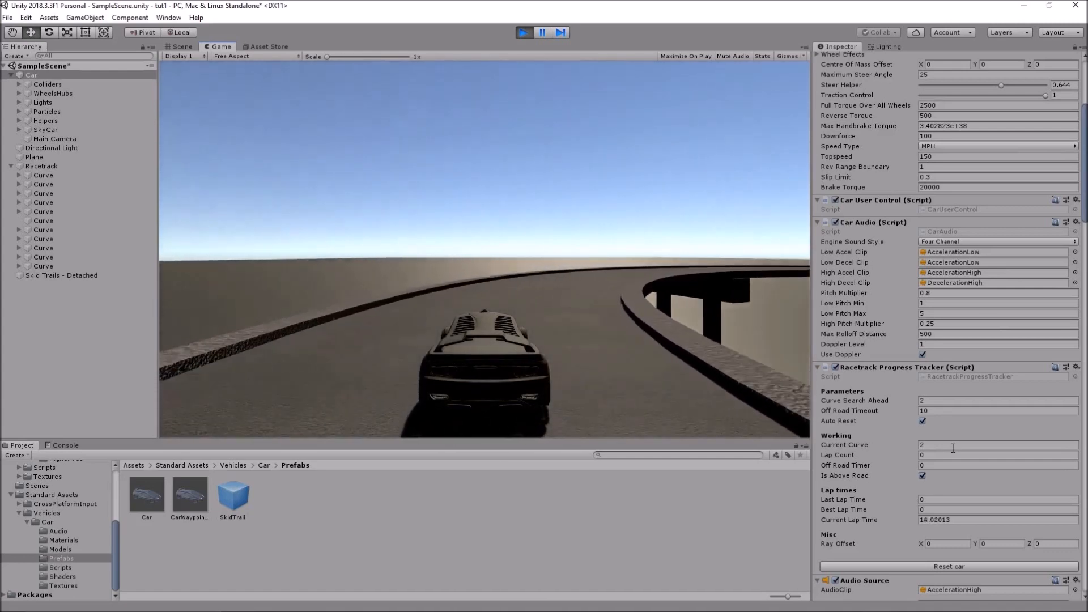
key(w)
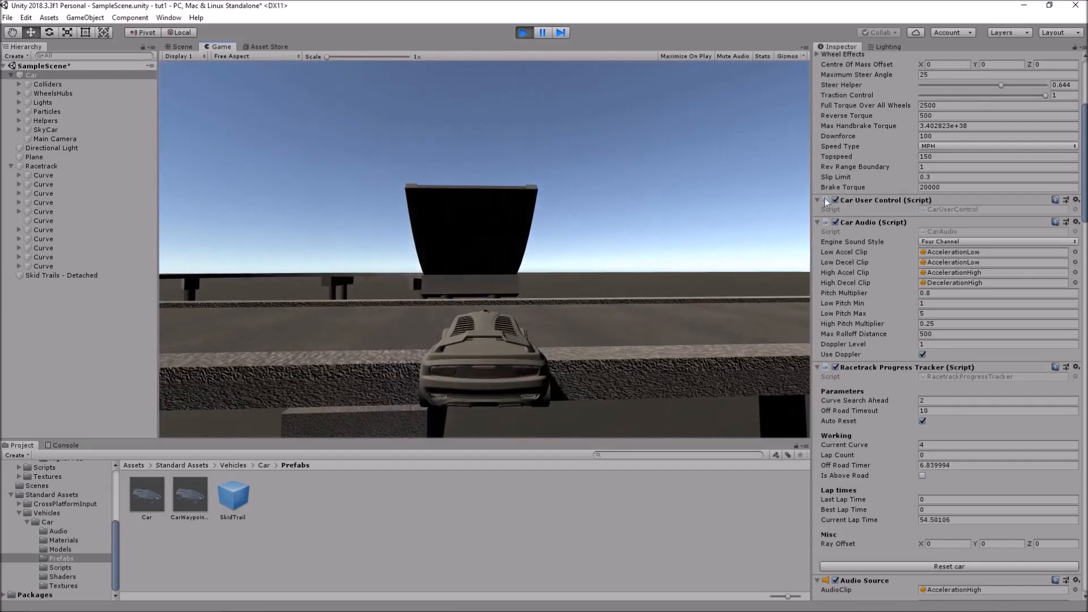
click(531, 35)
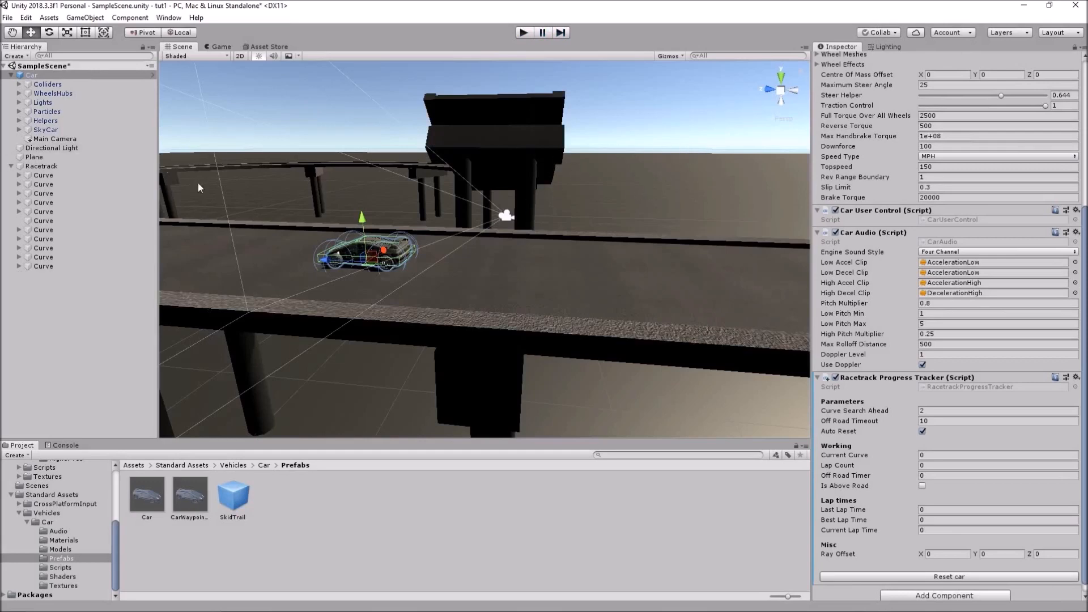
Frame curve 4 and untick Can Respawn under Miscellaneous
click(44, 212)
alt+drag(696, 167, 609, 222)
key(f)
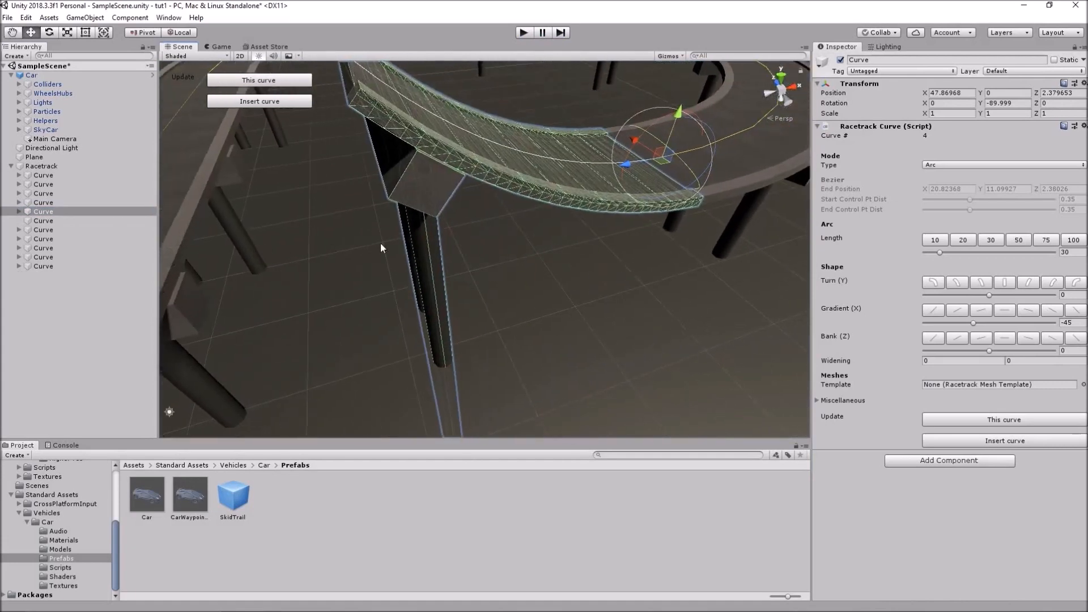
scroll(619, 218, down, 5)
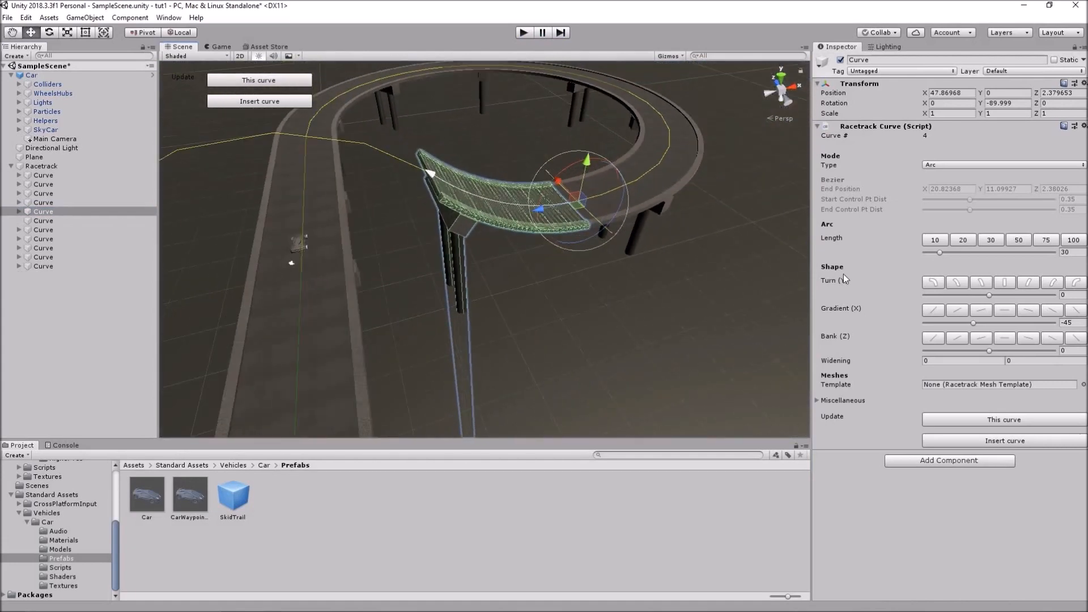
click(818, 400)
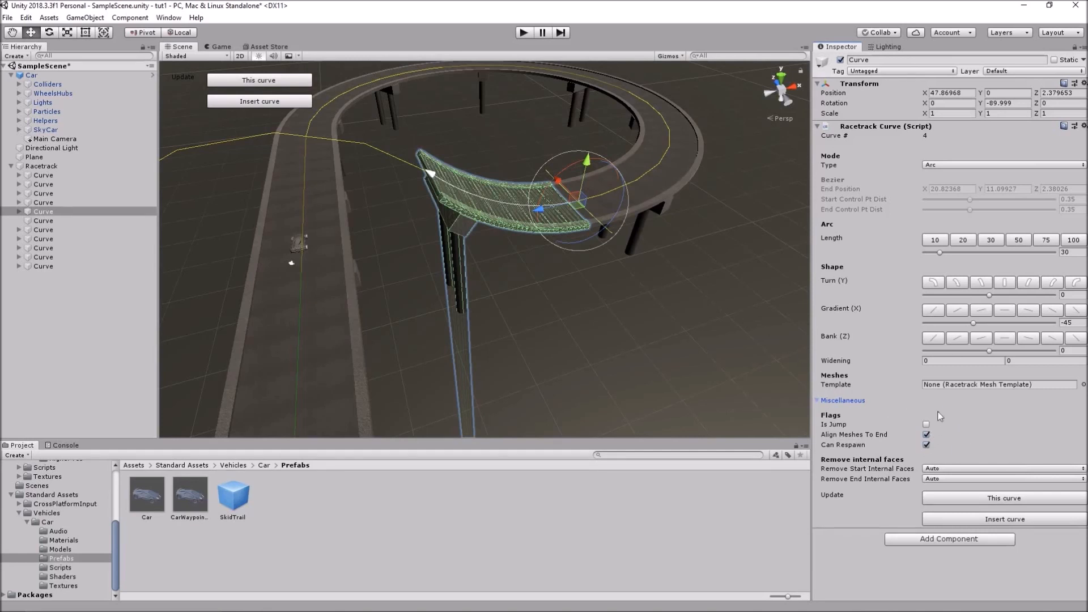
click(927, 446)
alt+drag(720, 247, 499, 274)
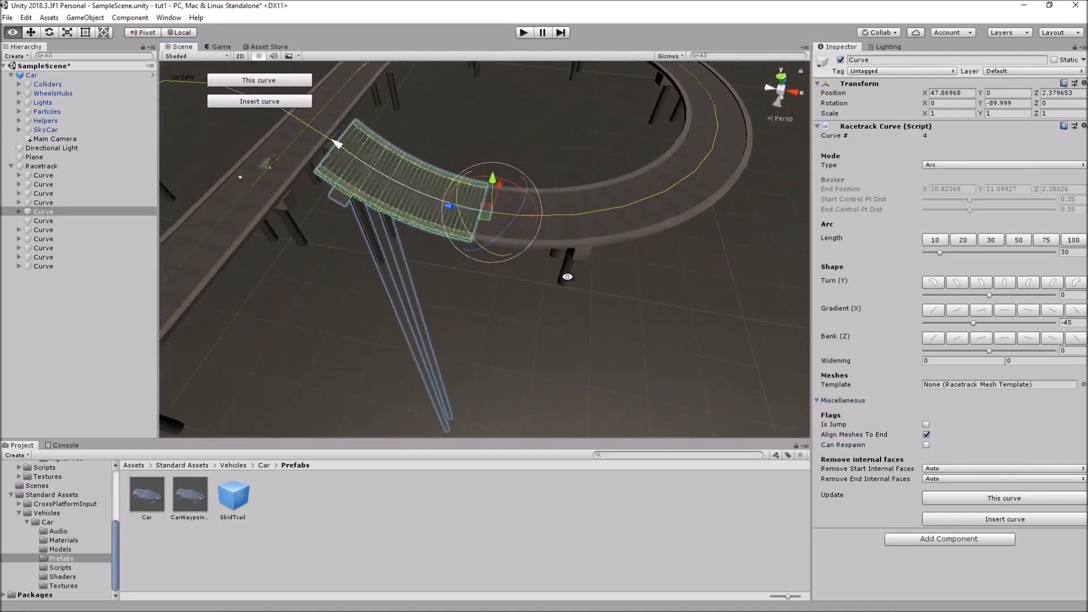
Untick Can Respawn on curves 3 and 2, then select the Racetrack object
click(47, 202)
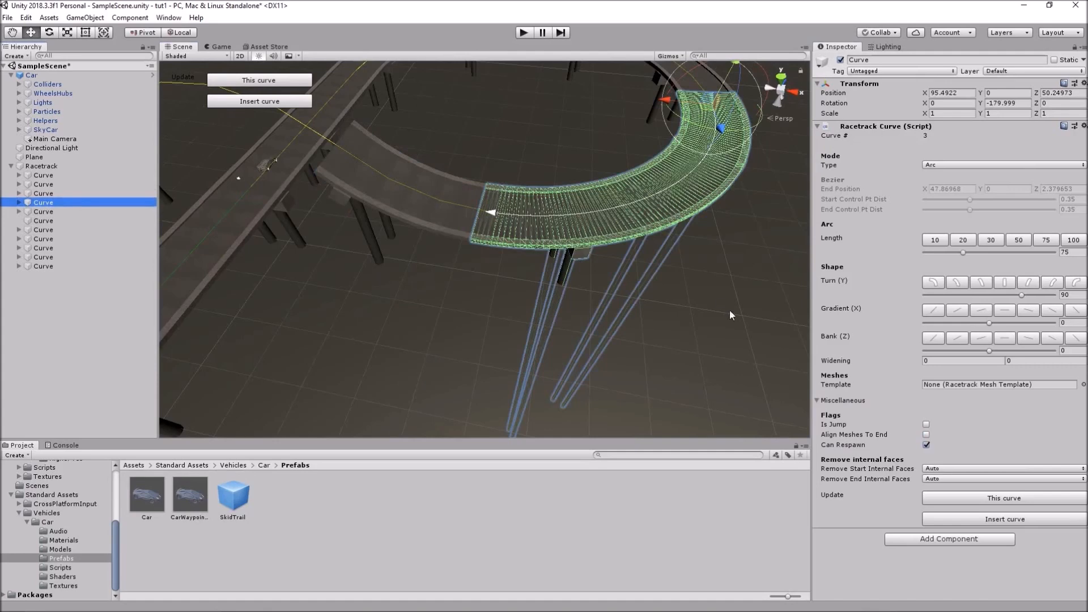
click(927, 445)
scroll(691, 185, down, 4)
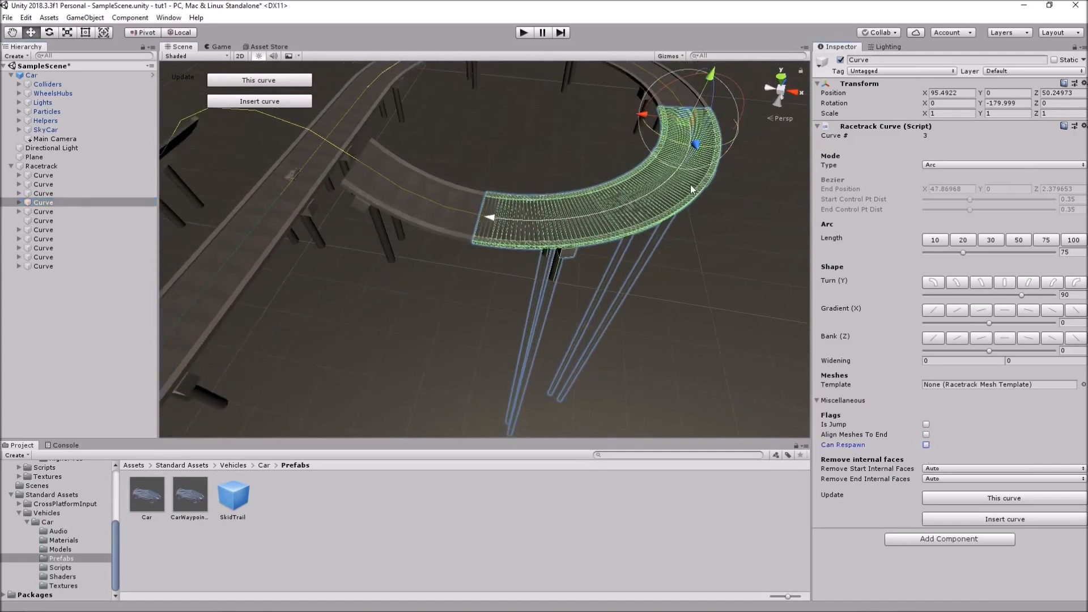
click(60, 211)
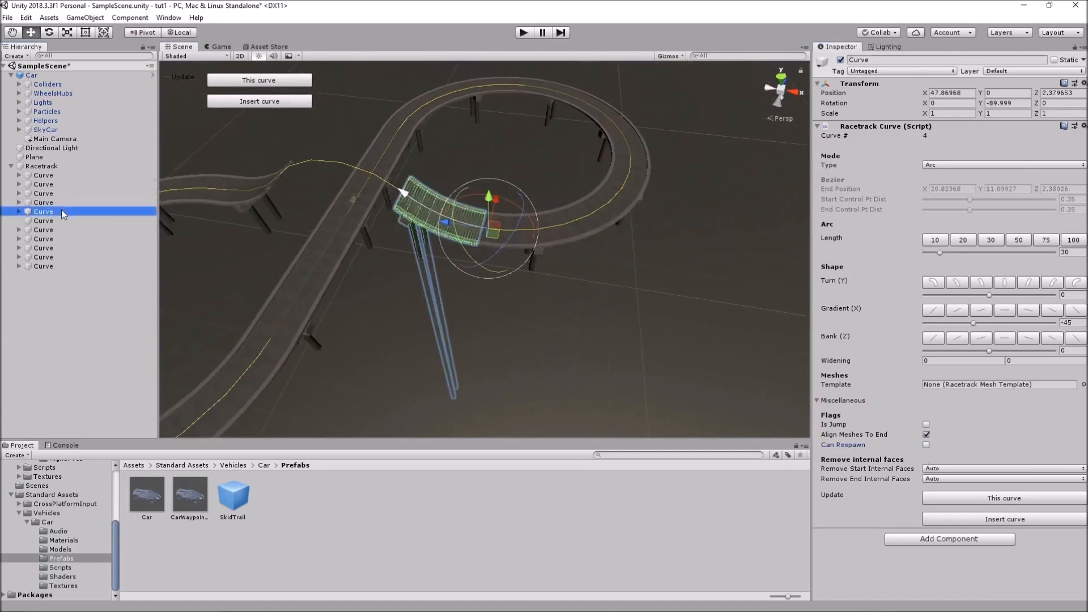
click(77, 194)
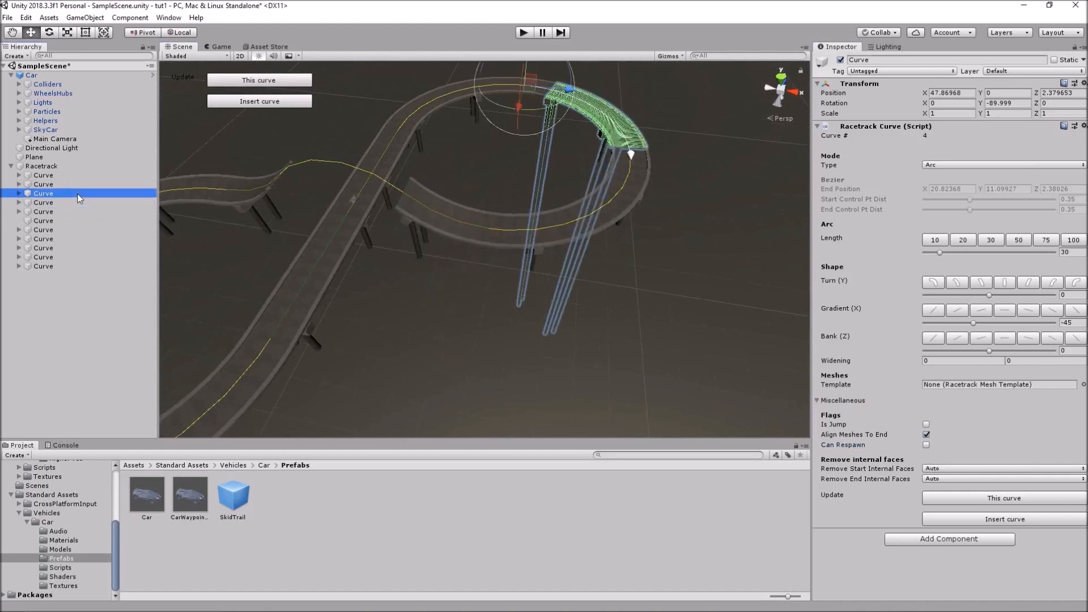
click(926, 445)
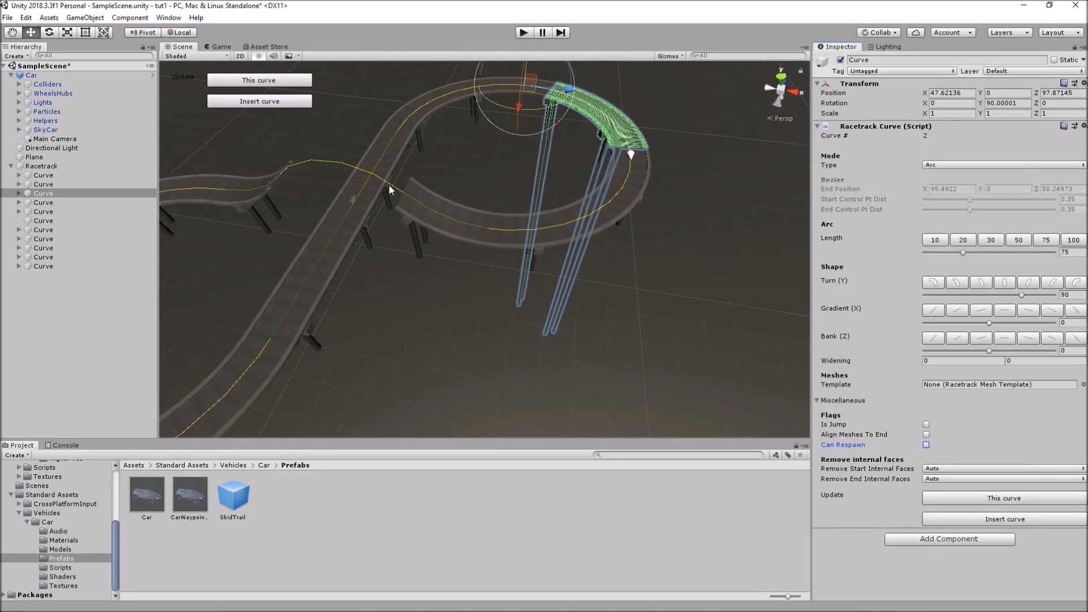
click(64, 165)
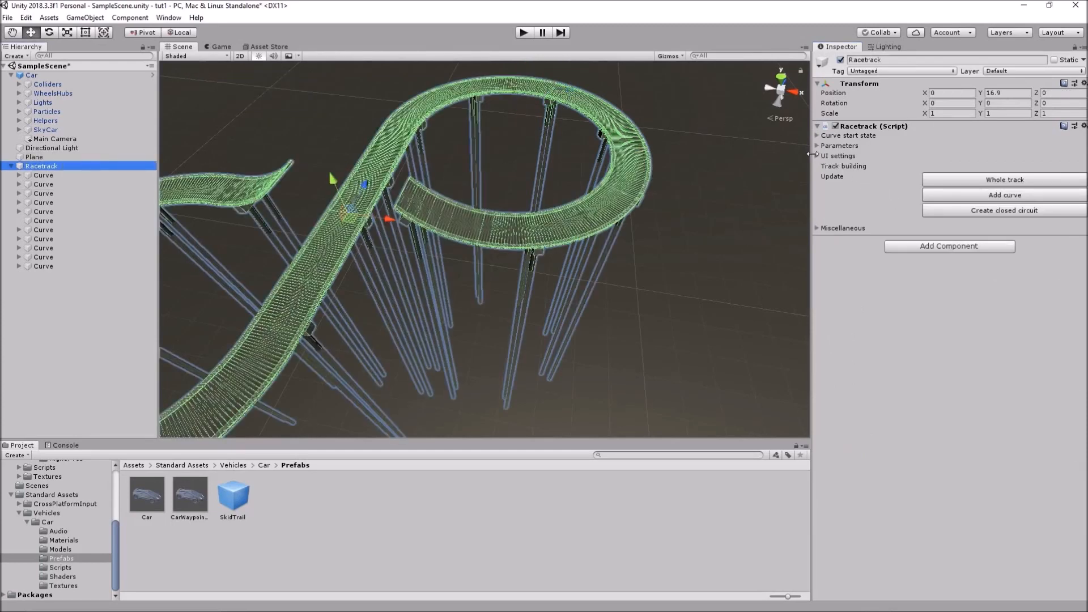
Rebuild the whole track, enter play mode and drive the car around the bend and up the ramp
click(998, 180)
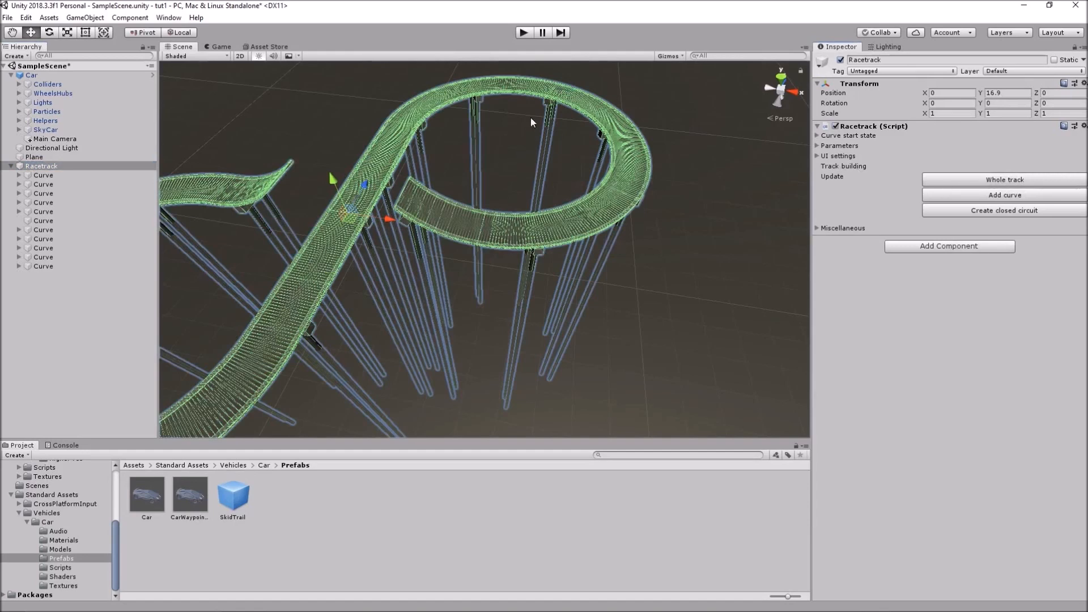
click(524, 33)
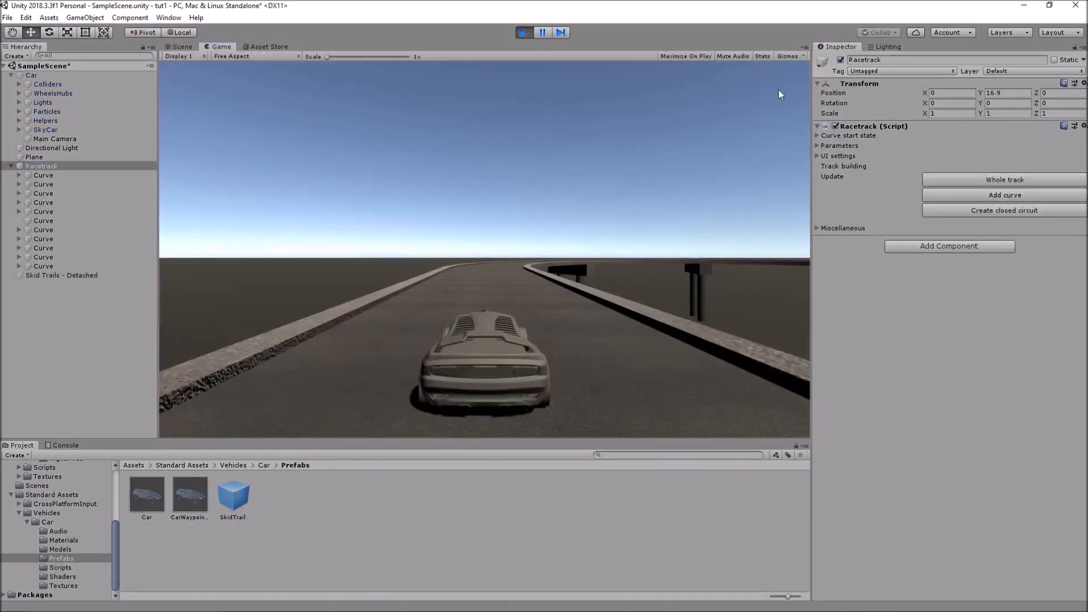
key(w)
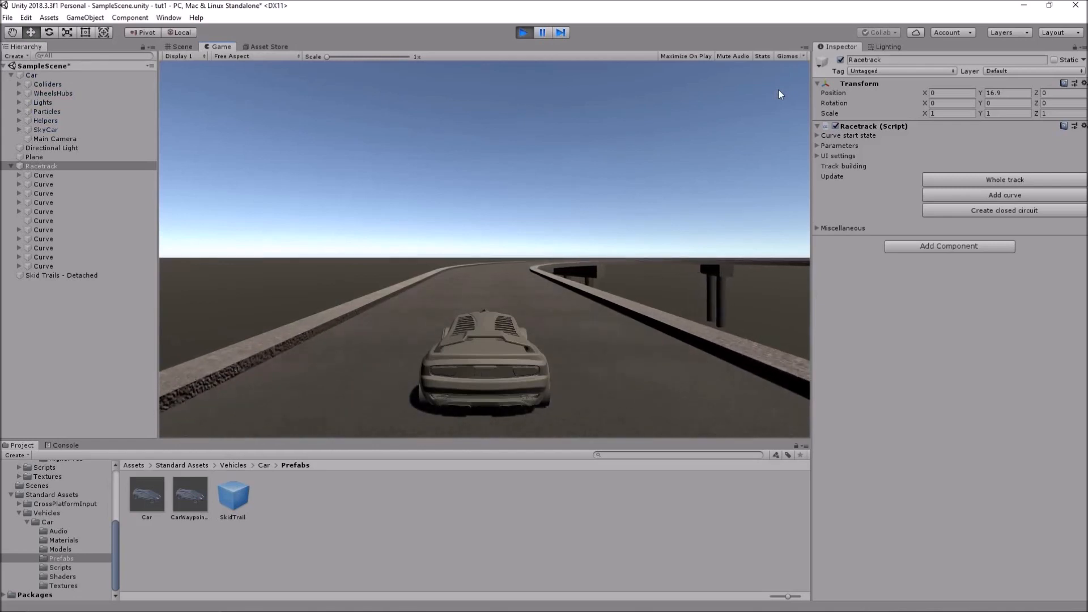
key(d)
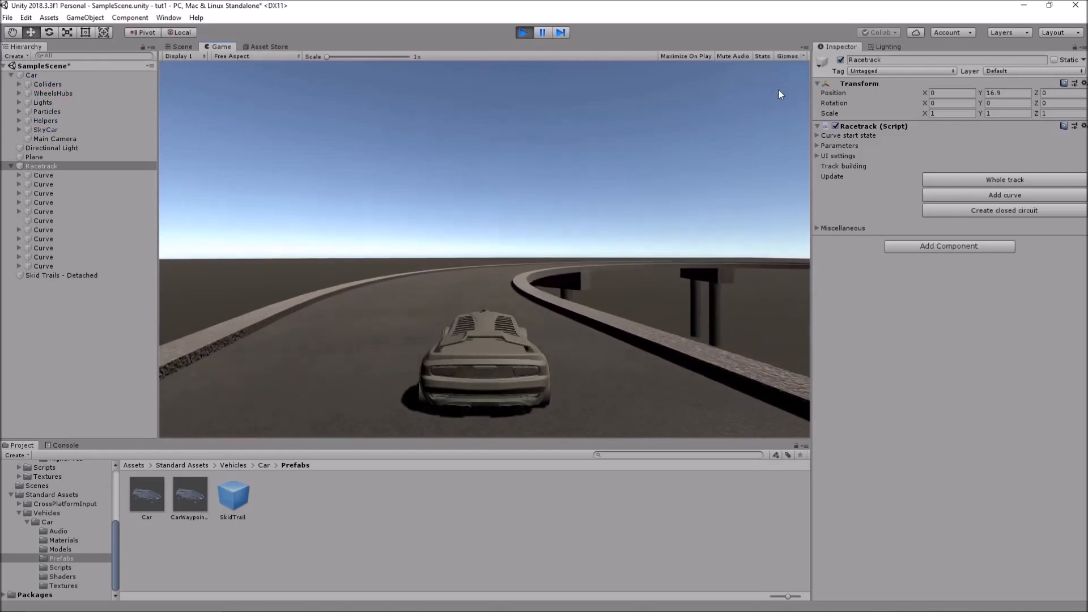
key(d)
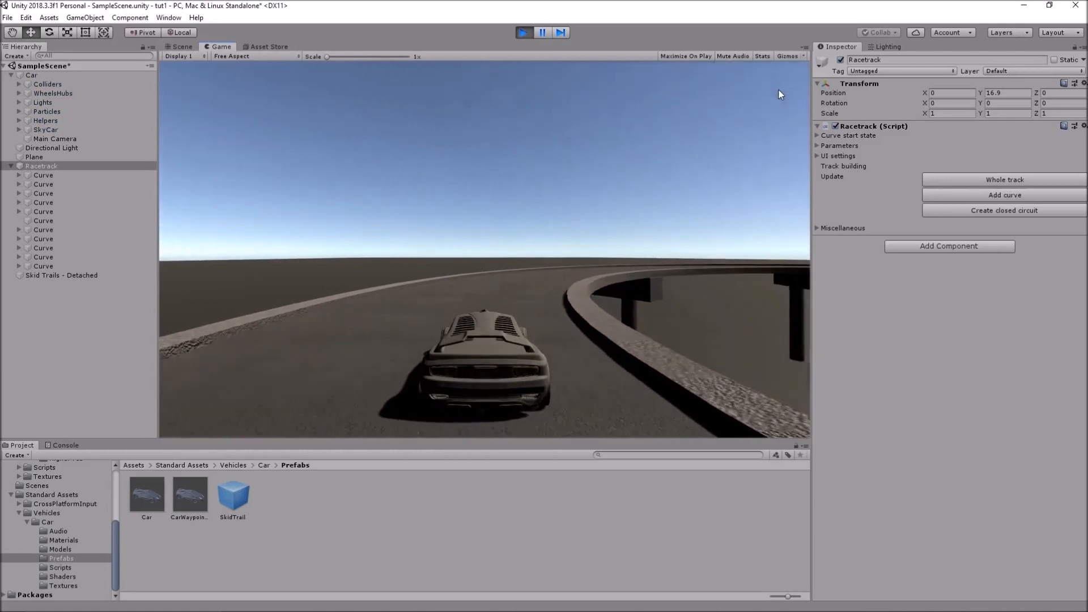
key(d)
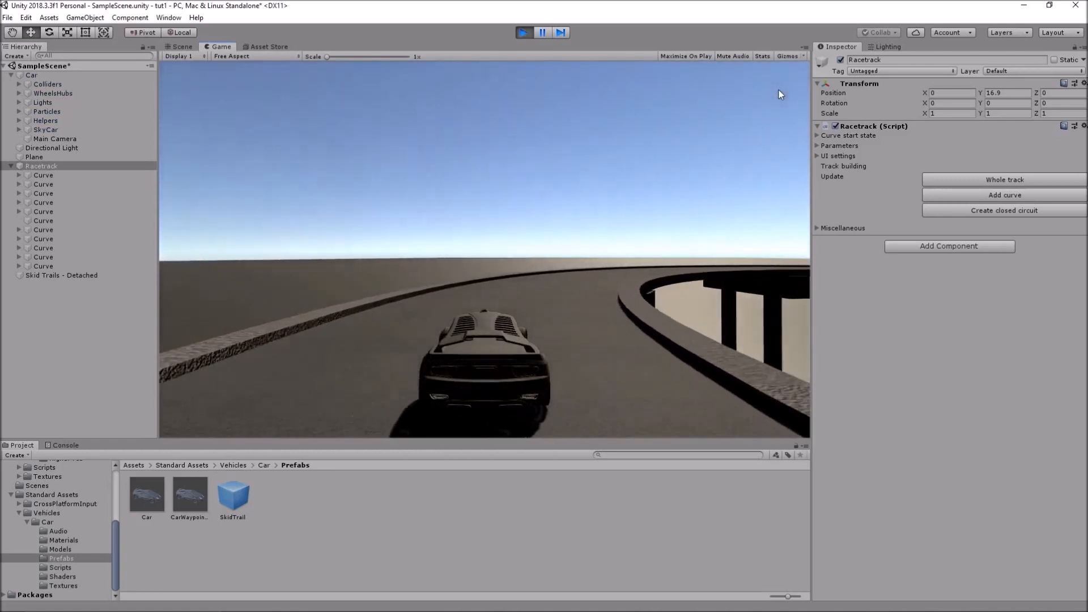
key(d)
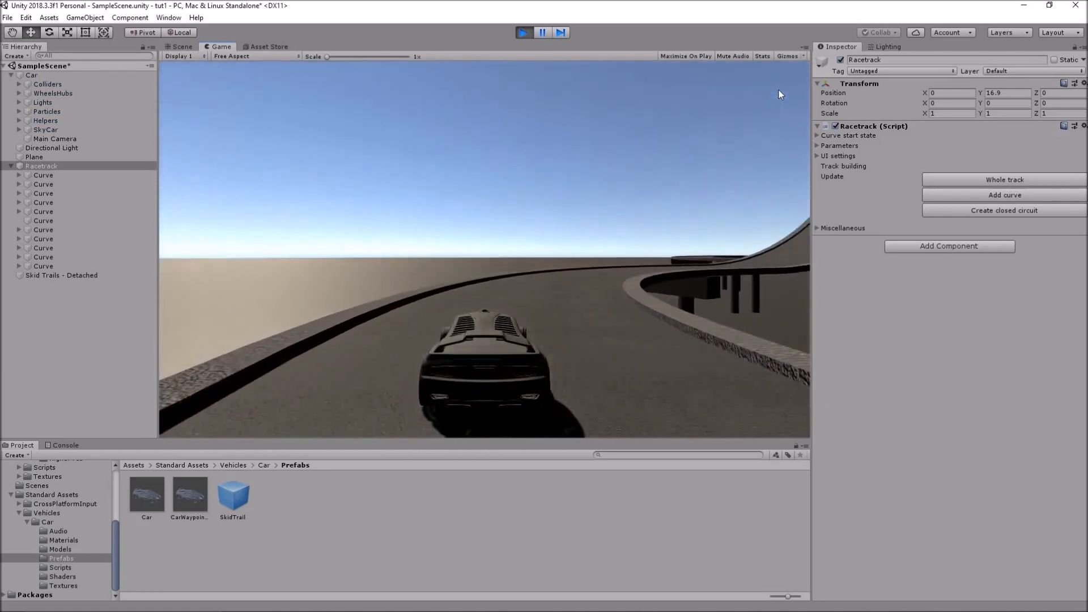
key(d)
key(a)
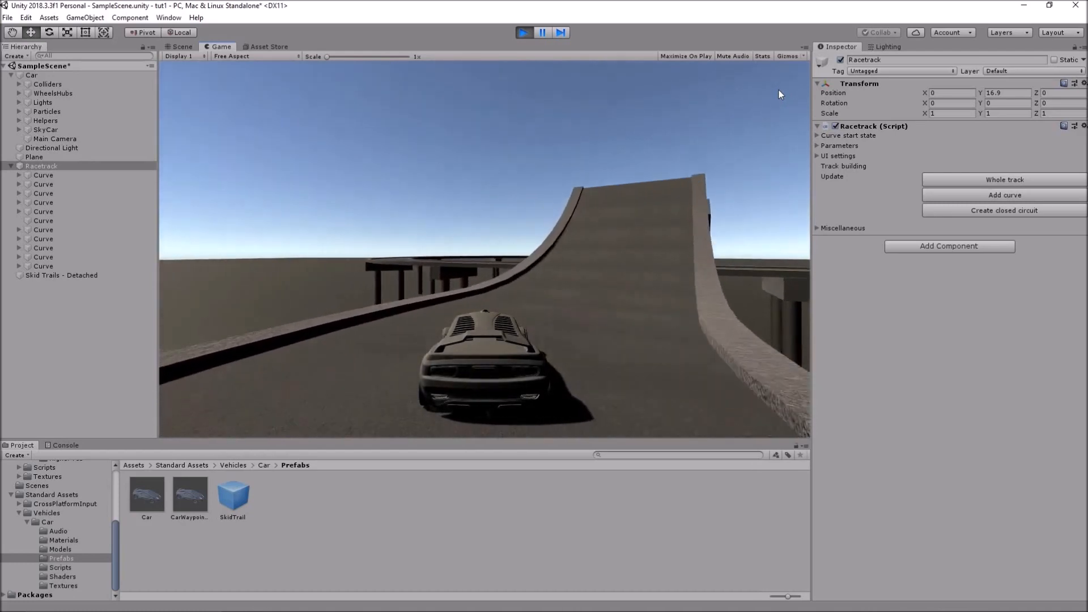
key(s)
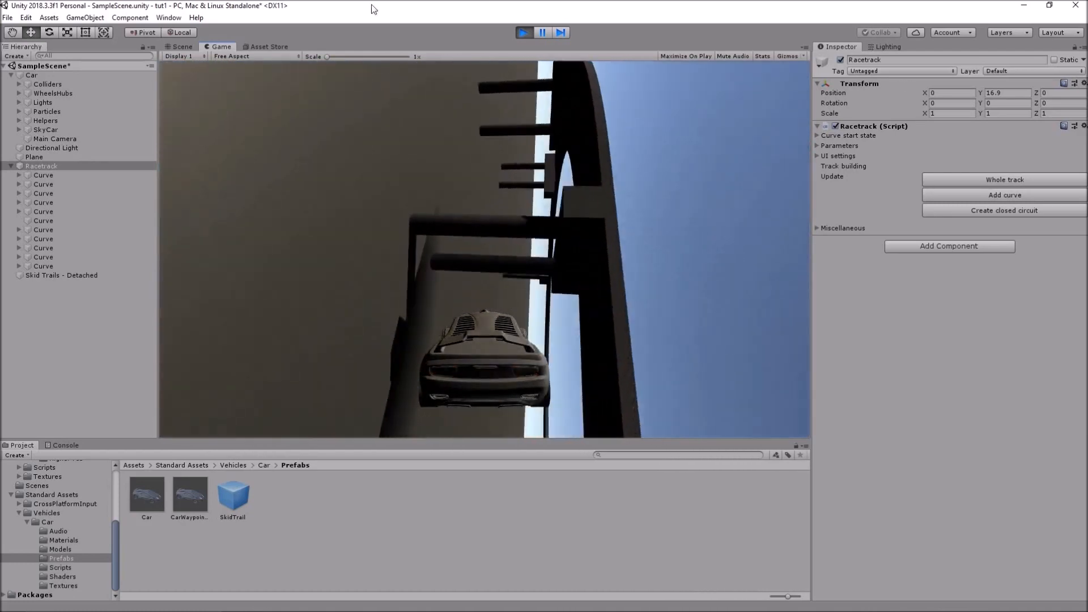
Inspect the Car's components in the Inspector while the game runs
click(32, 73)
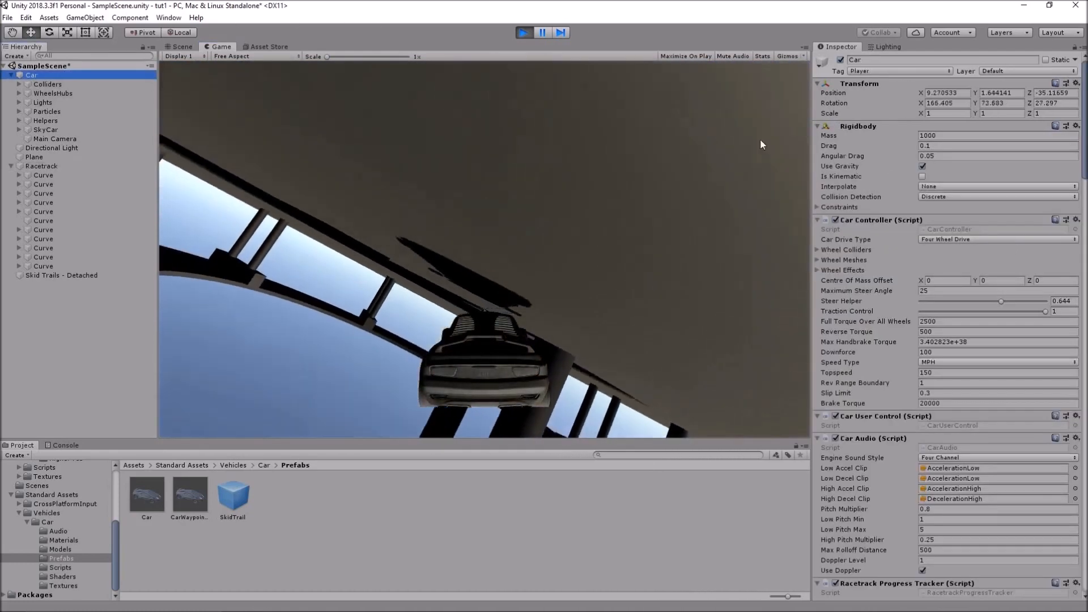
scroll(926, 273, down, 15)
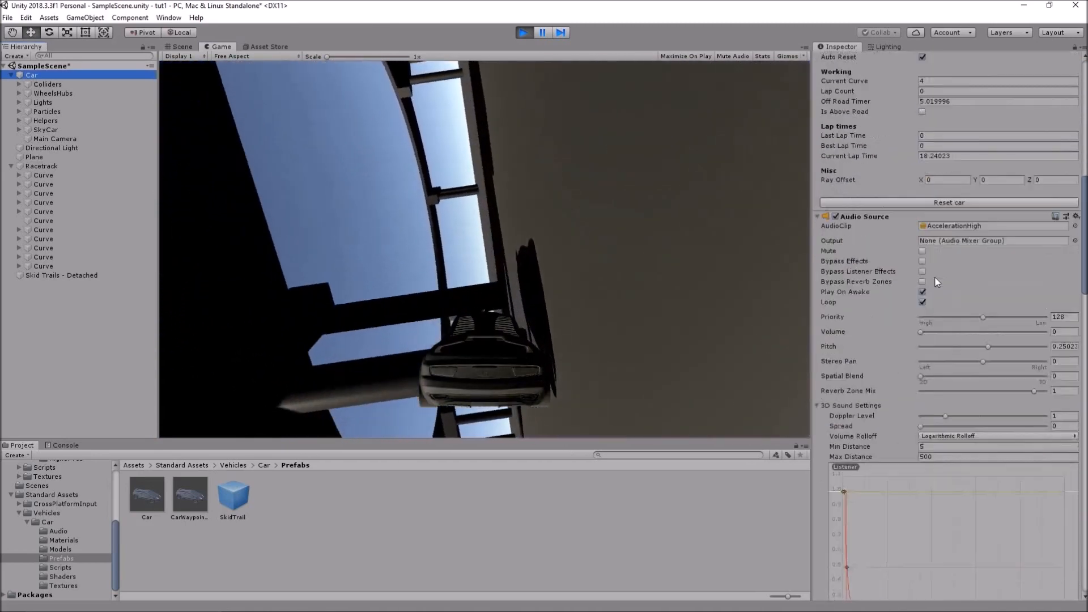
scroll(940, 278, down, 12)
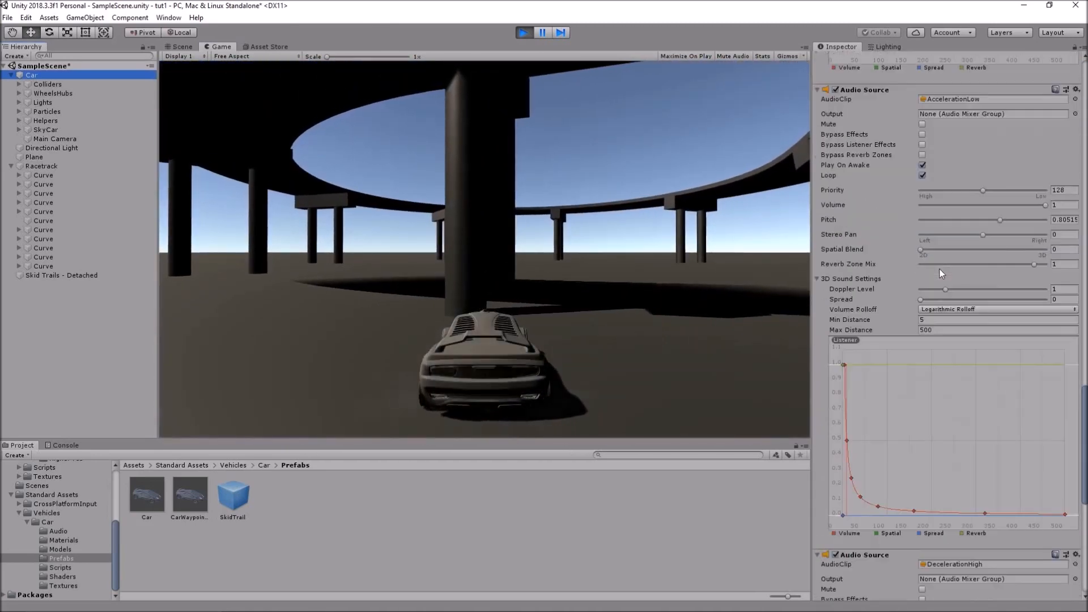
scroll(941, 265, up, 12)
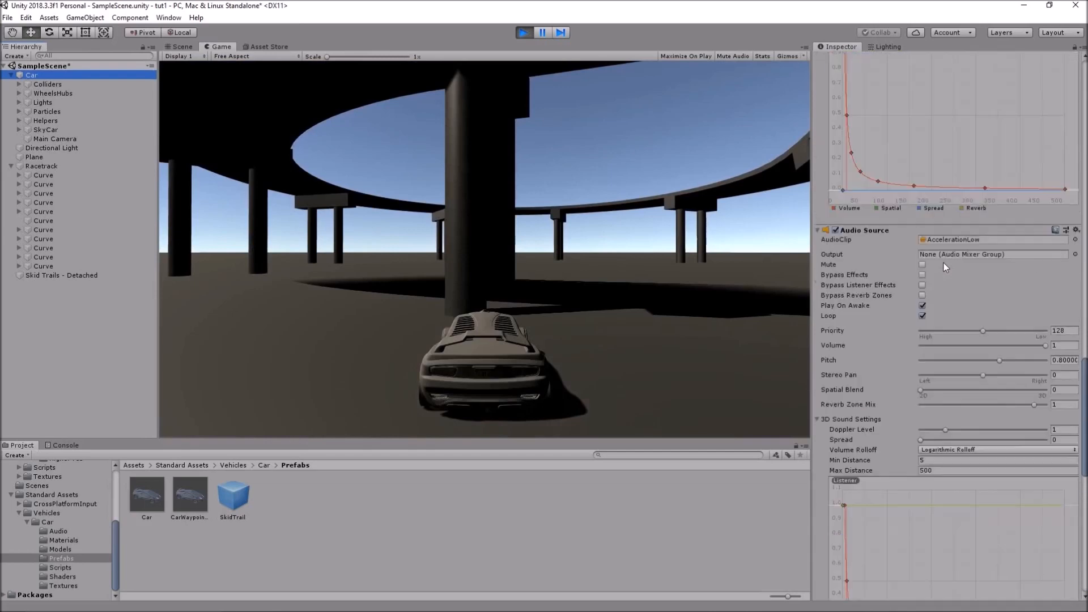
scroll(943, 270, up, 10)
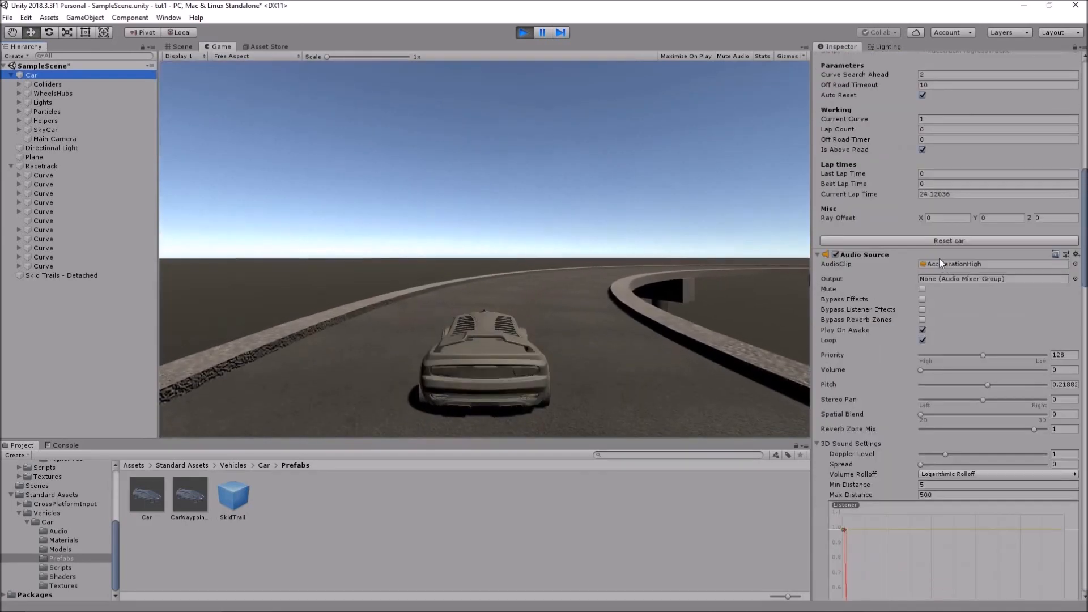
Drive the car around the track onto the ramp, brake, then stop play mode
click(605, 233)
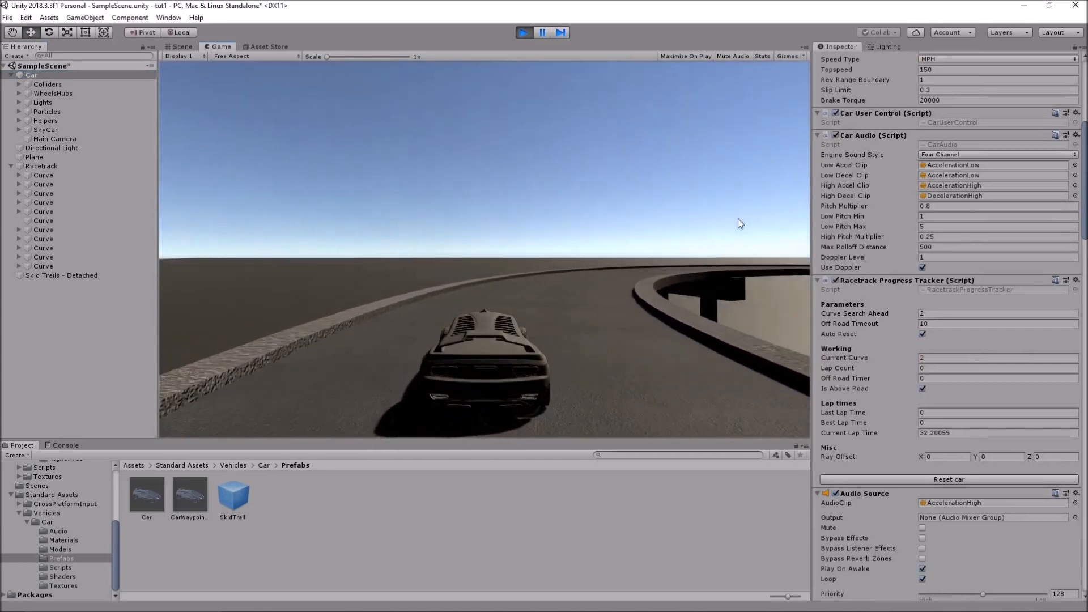
key(d)
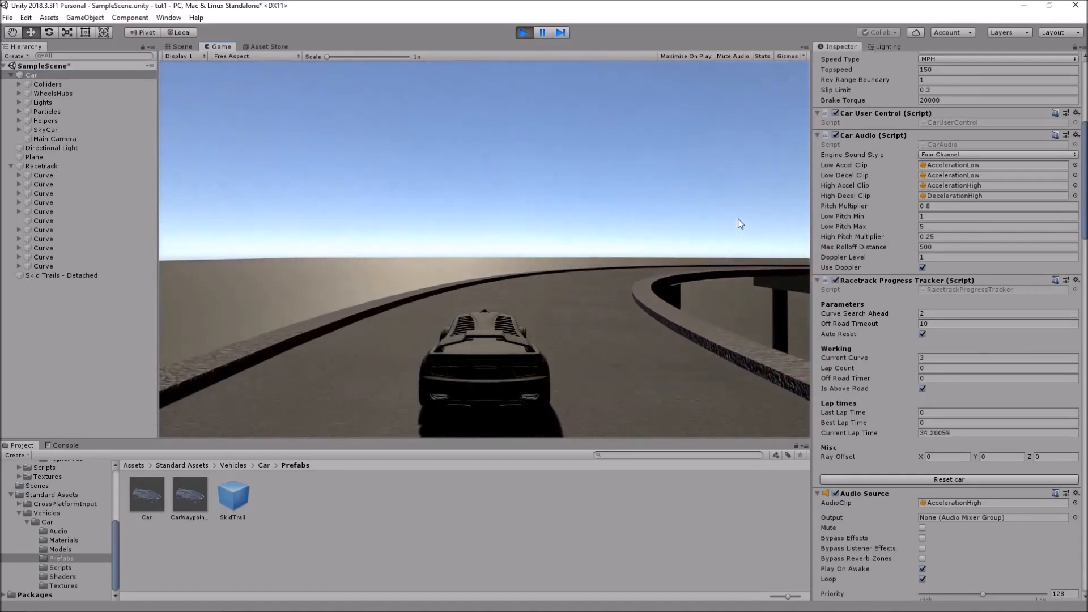
key(d)
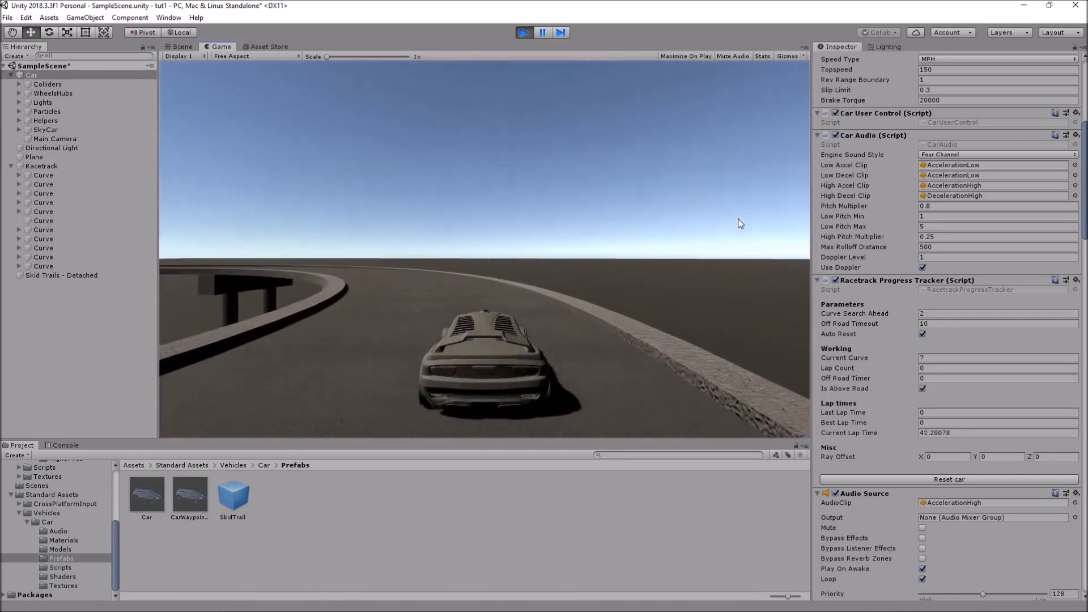
key(s)
key(s)
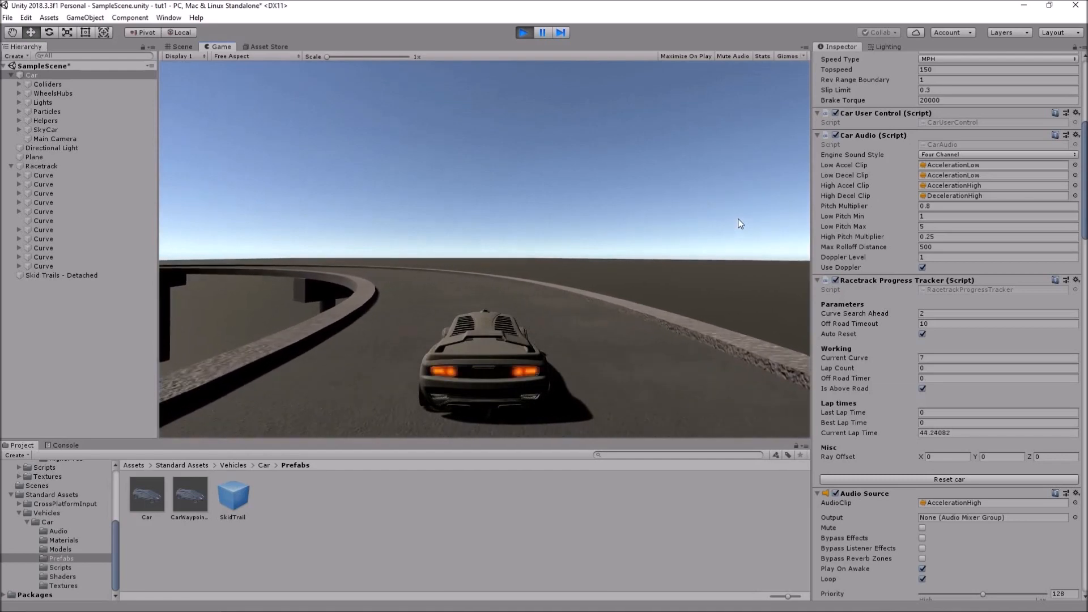
click(525, 33)
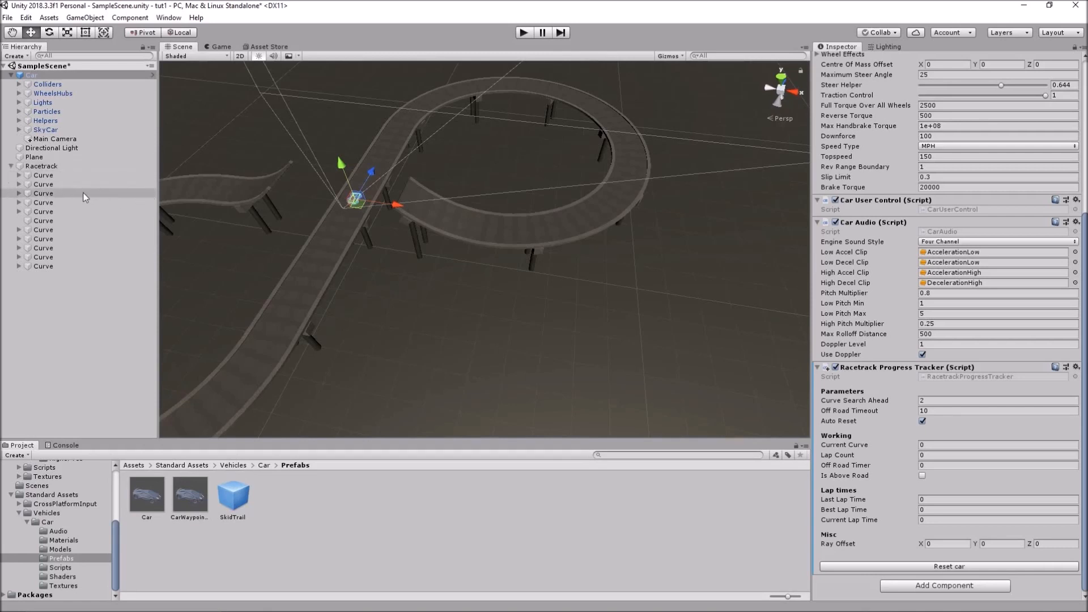
Bank the second track curve to 30 using the 15 and 30 presets, then view it up close
click(44, 184)
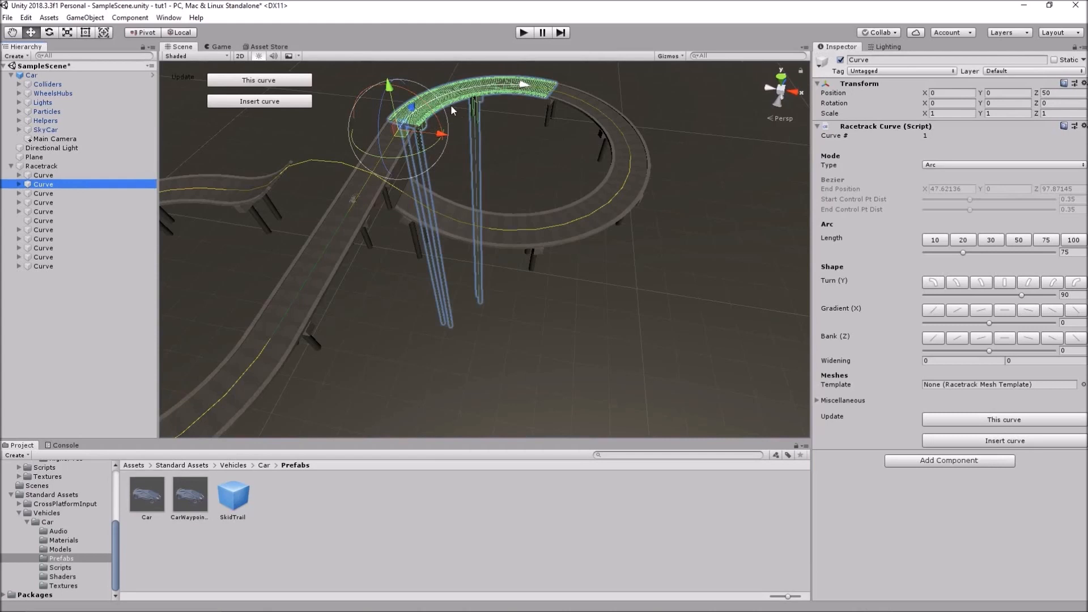
click(1030, 339)
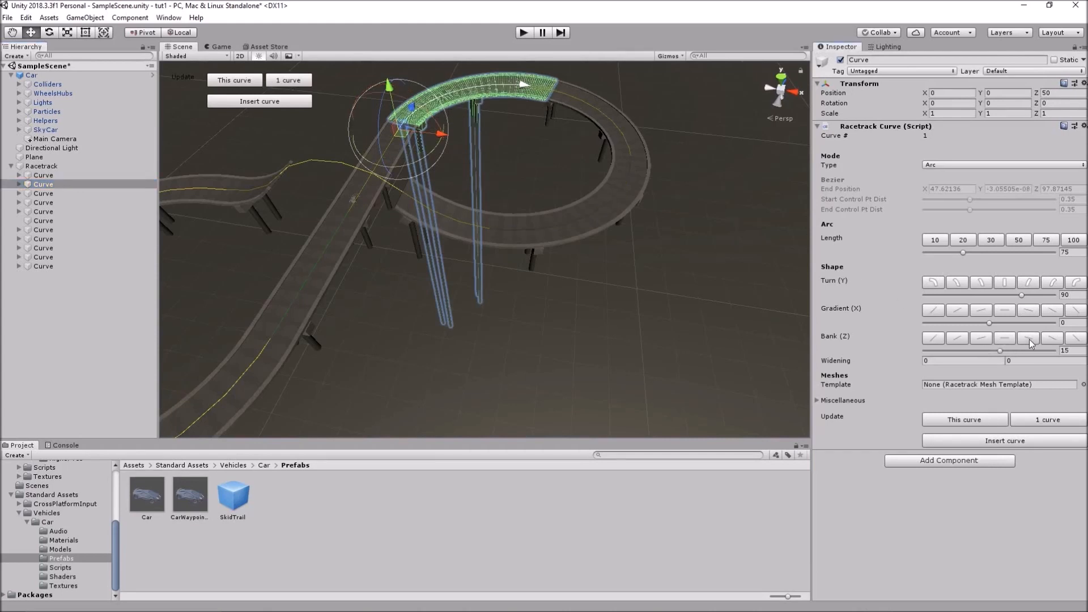
click(1054, 342)
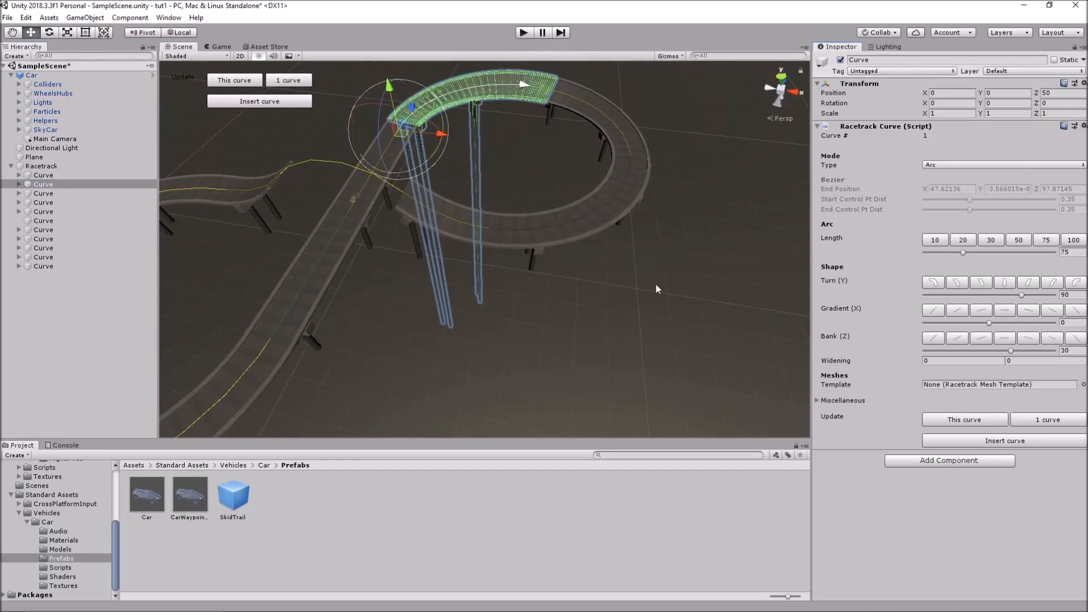
scroll(499, 165, up, 3)
middle_drag(457, 130, 497, 237)
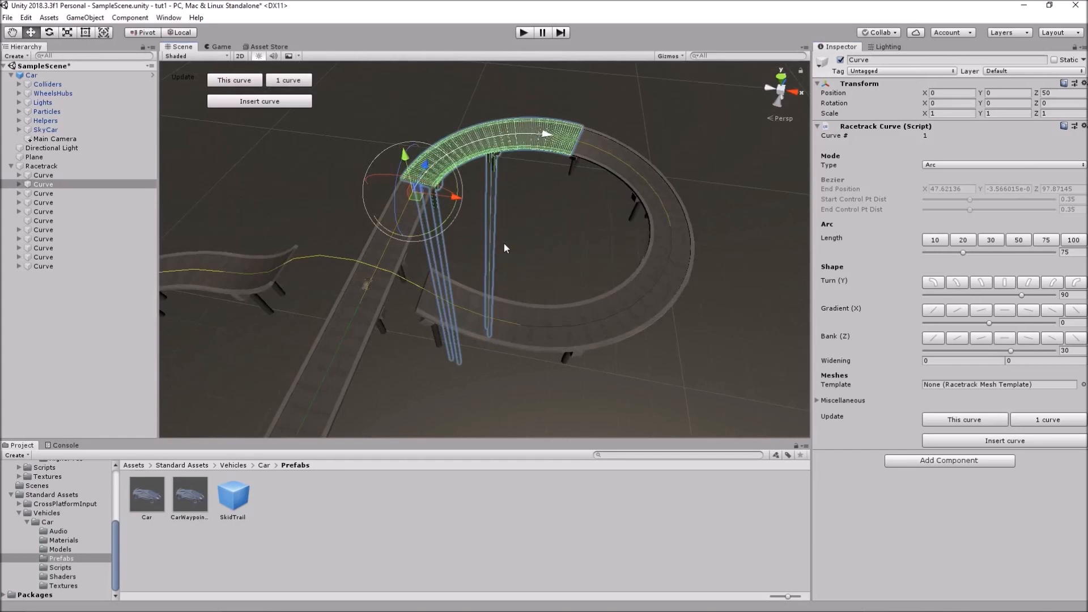
right_drag(557, 239, 527, 190)
key(w)
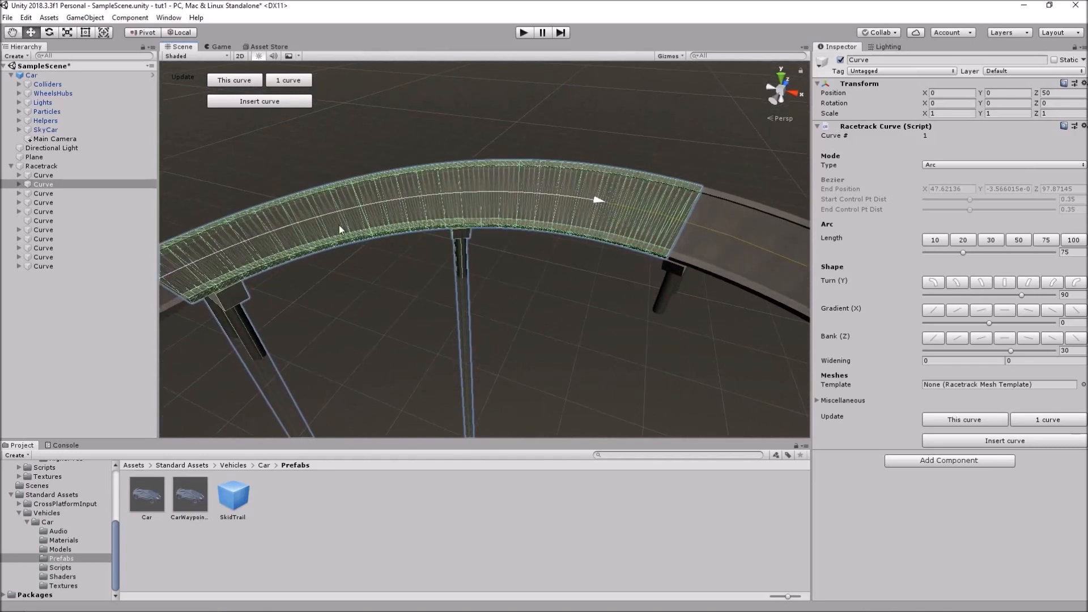
middle_drag(315, 268, 363, 263)
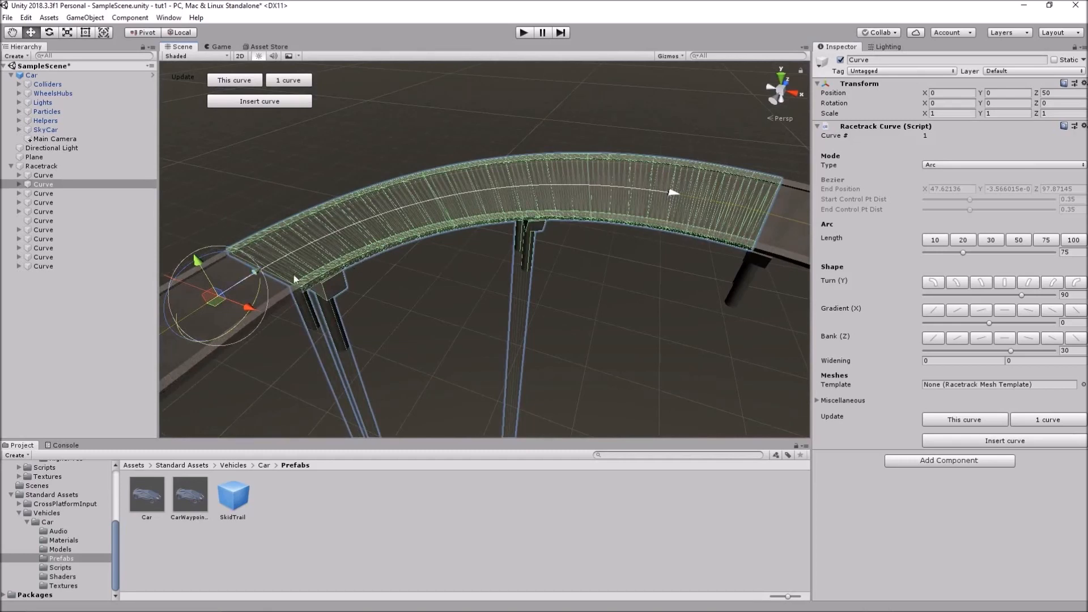
scroll(596, 234, down, 2)
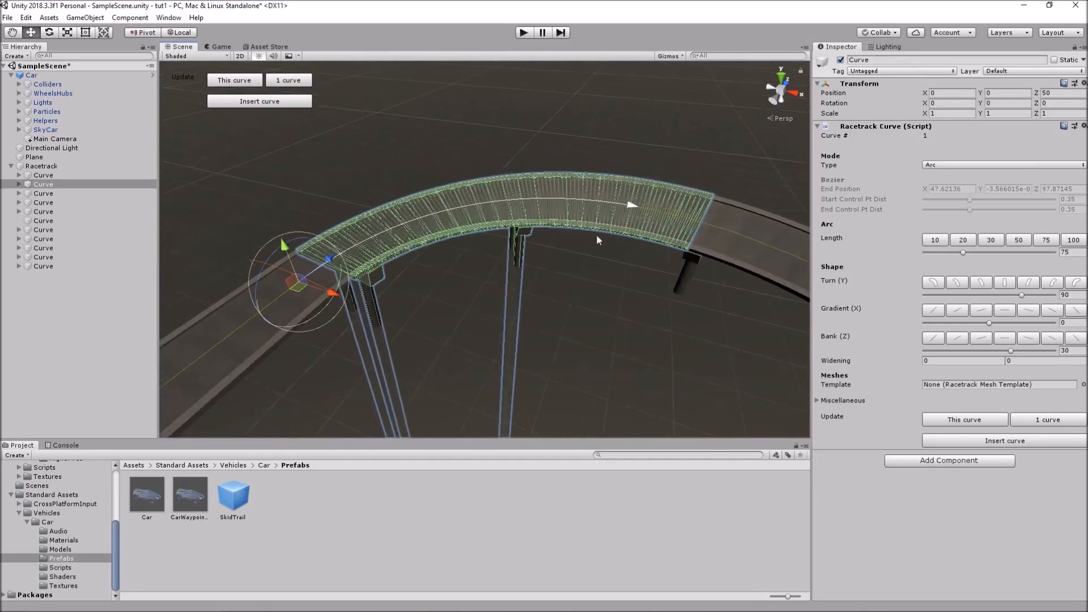
scroll(389, 254, up, 3)
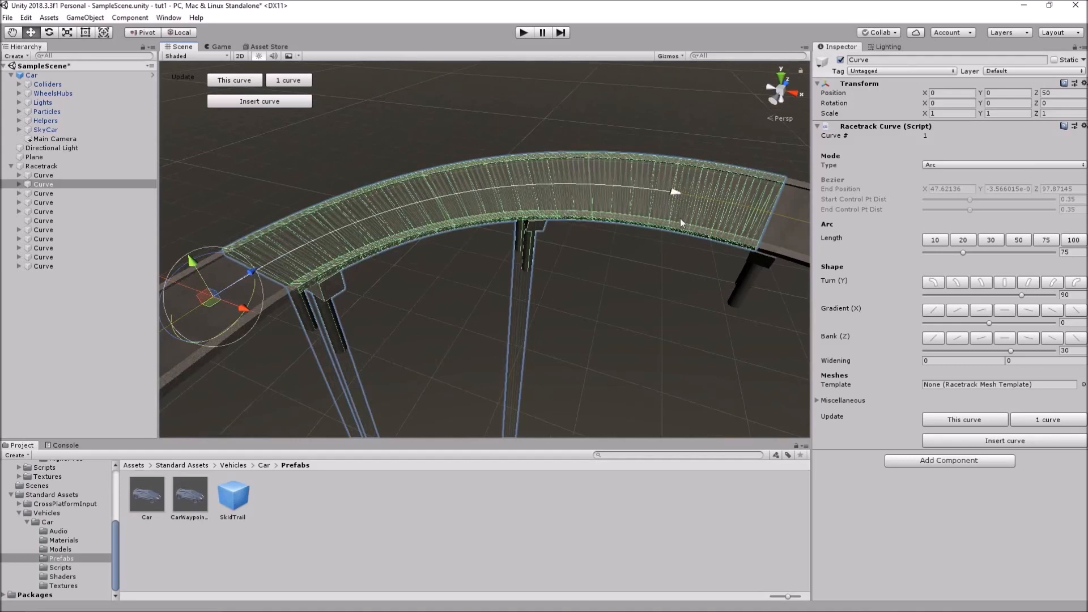
middle_drag(722, 210, 587, 165)
scroll(588, 170, down, 4)
middle_drag(604, 278, 539, 207)
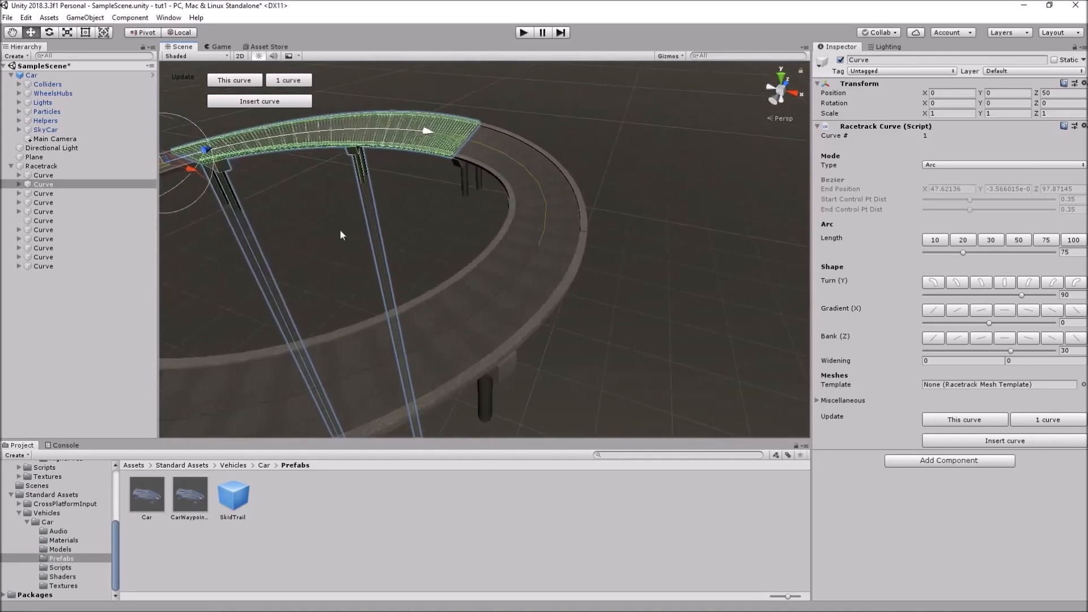
Bank the next track curve to 30 as well and select the following curve
double_click(54, 193)
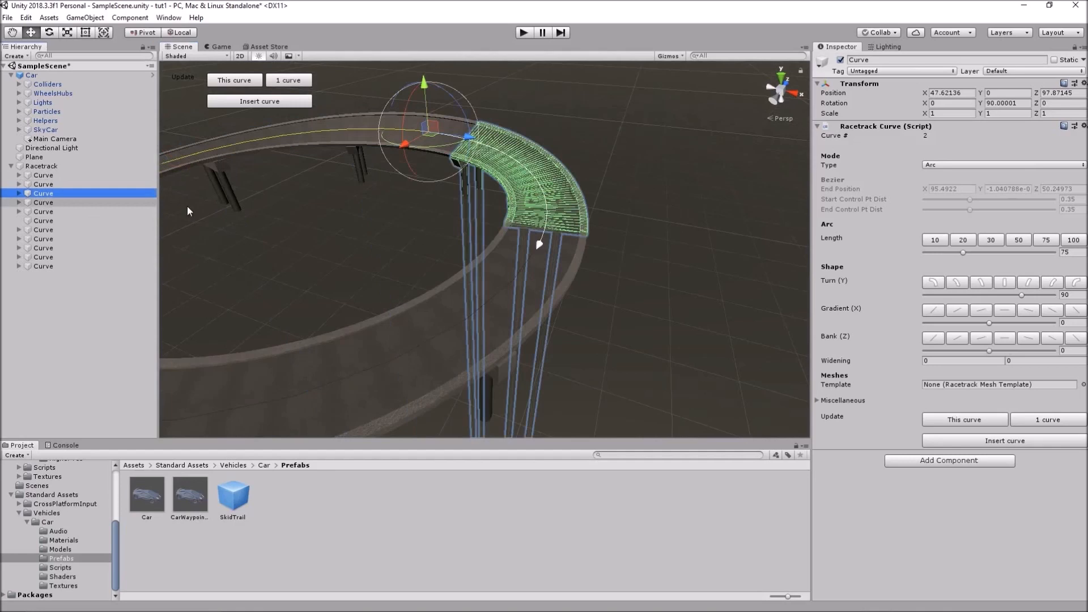
click(1053, 339)
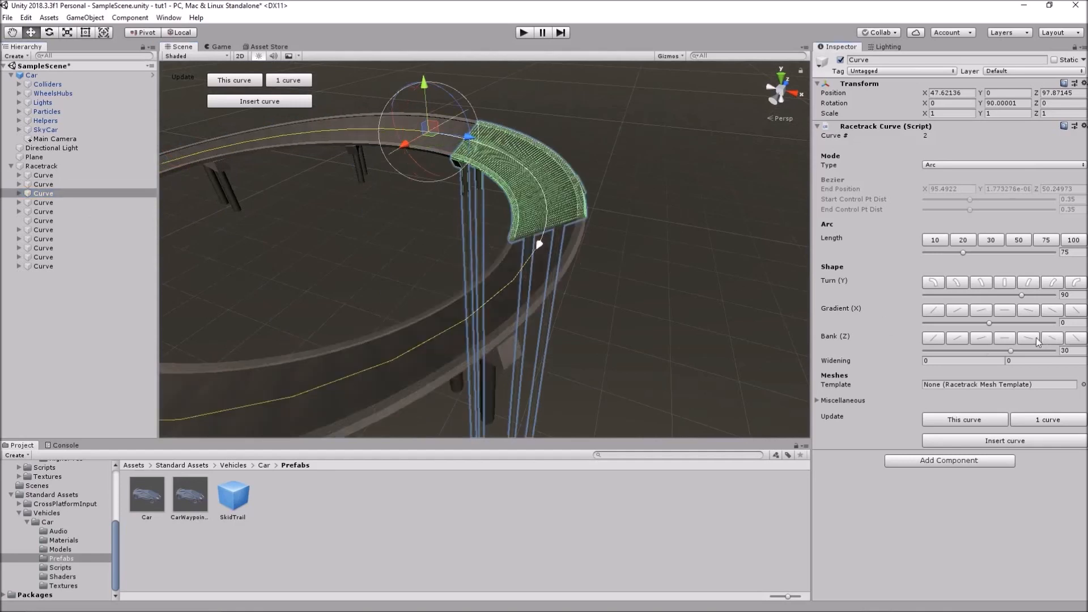
scroll(491, 263, down, 5)
scroll(484, 237, up, 3)
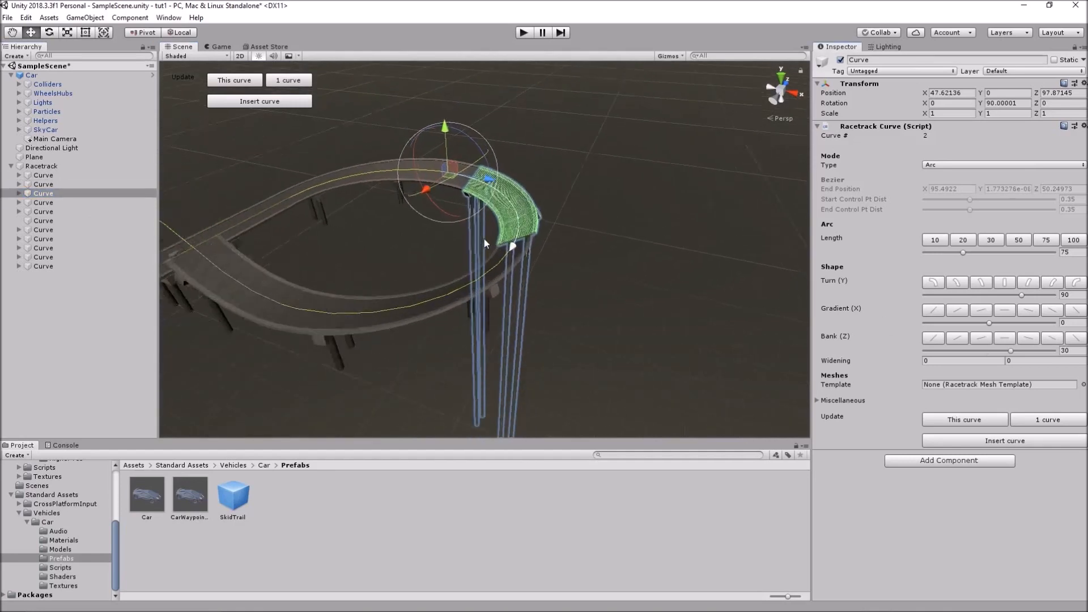
middle_drag(474, 223, 539, 272)
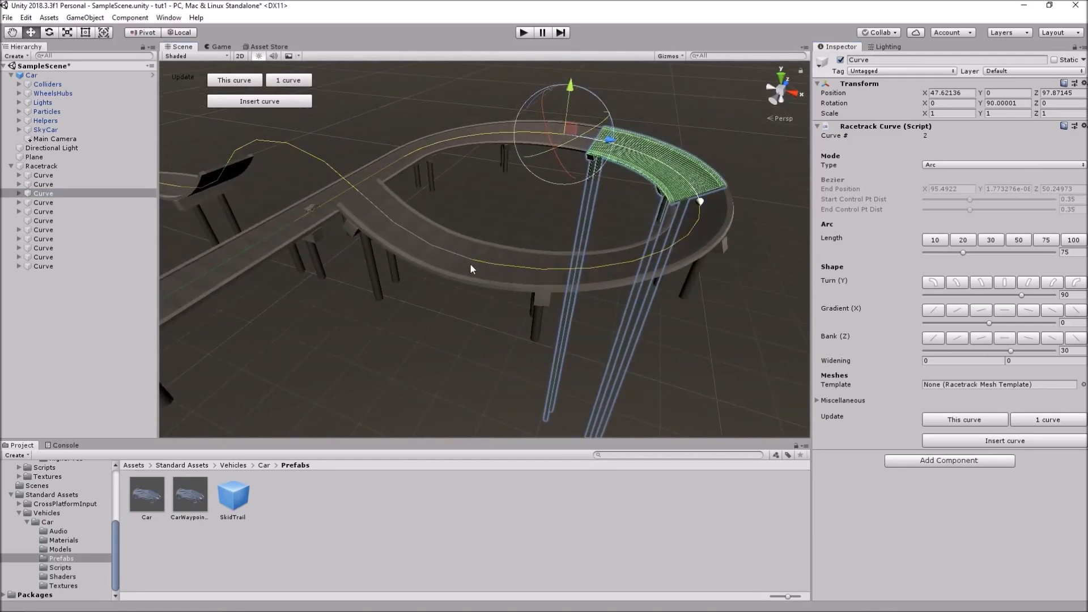
click(70, 204)
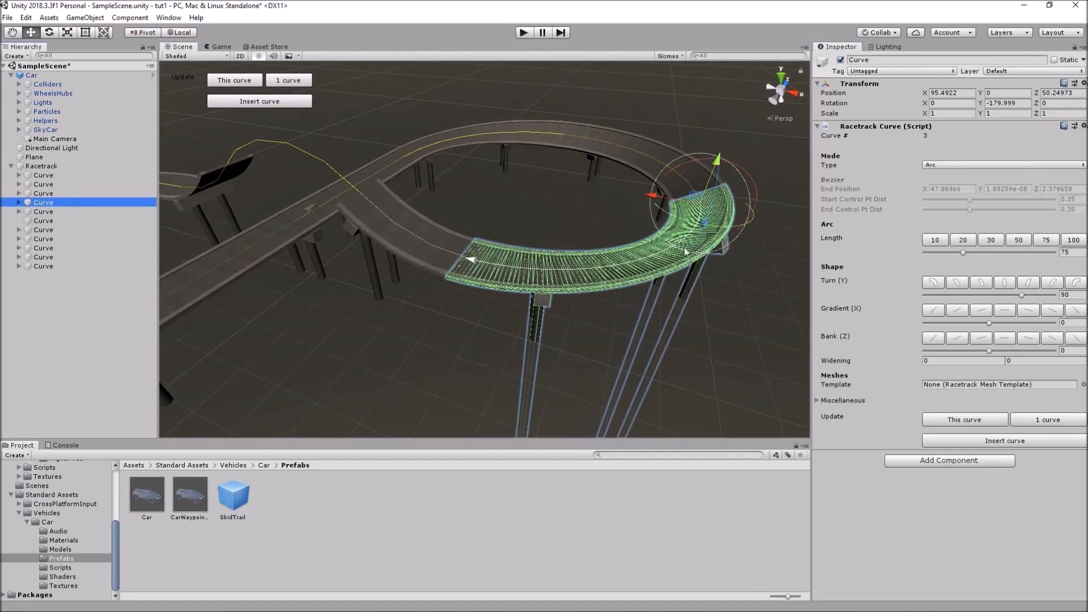
middle_drag(243, 197, 410, 213)
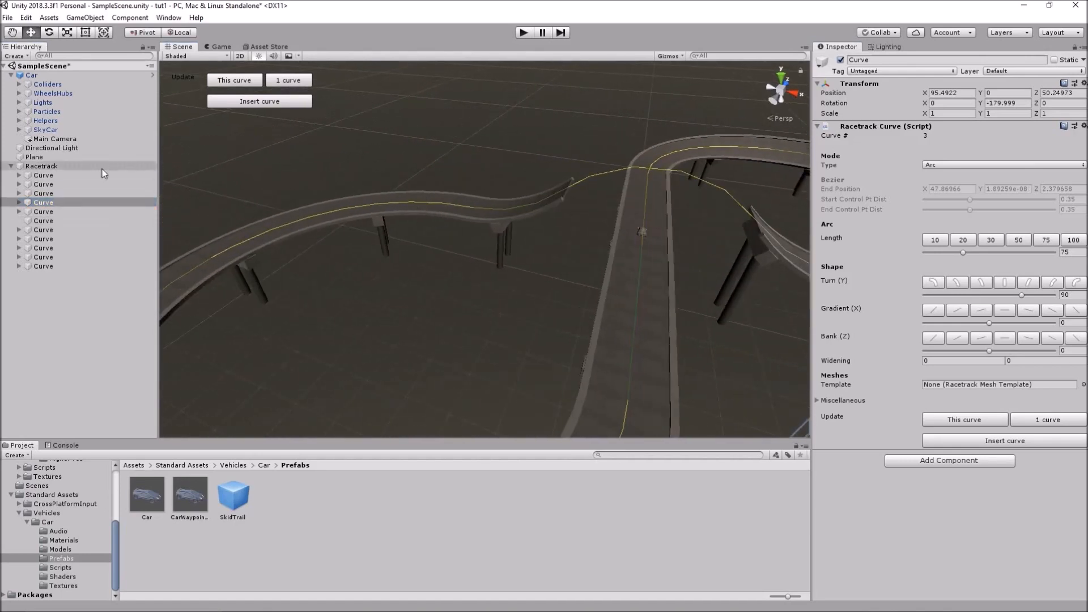
Bank curve 7 to -30 using the -15 and -30 presets
click(64, 230)
click(59, 238)
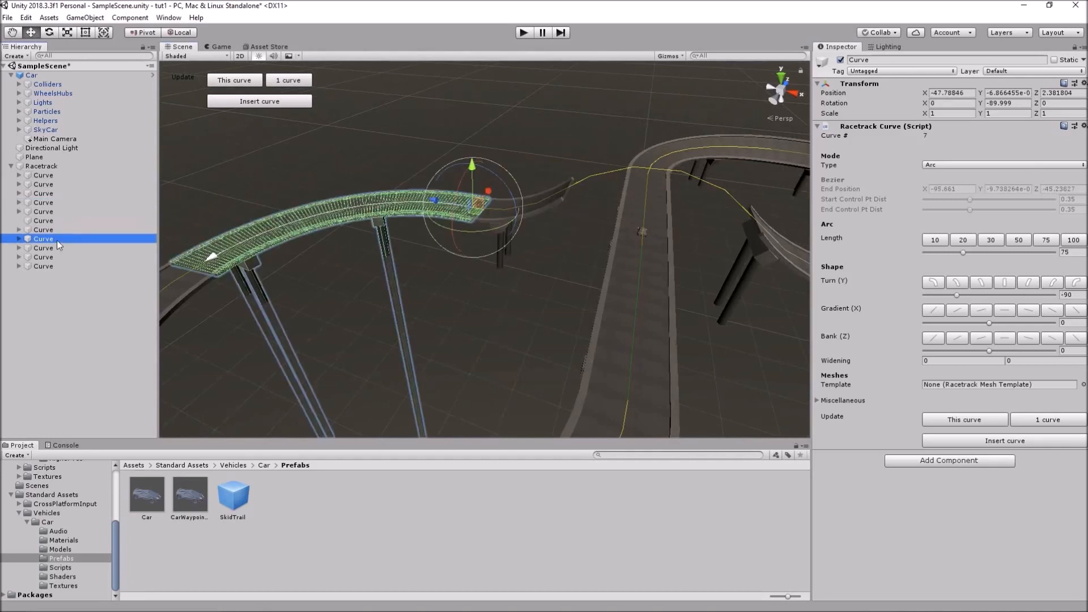
click(982, 339)
click(961, 338)
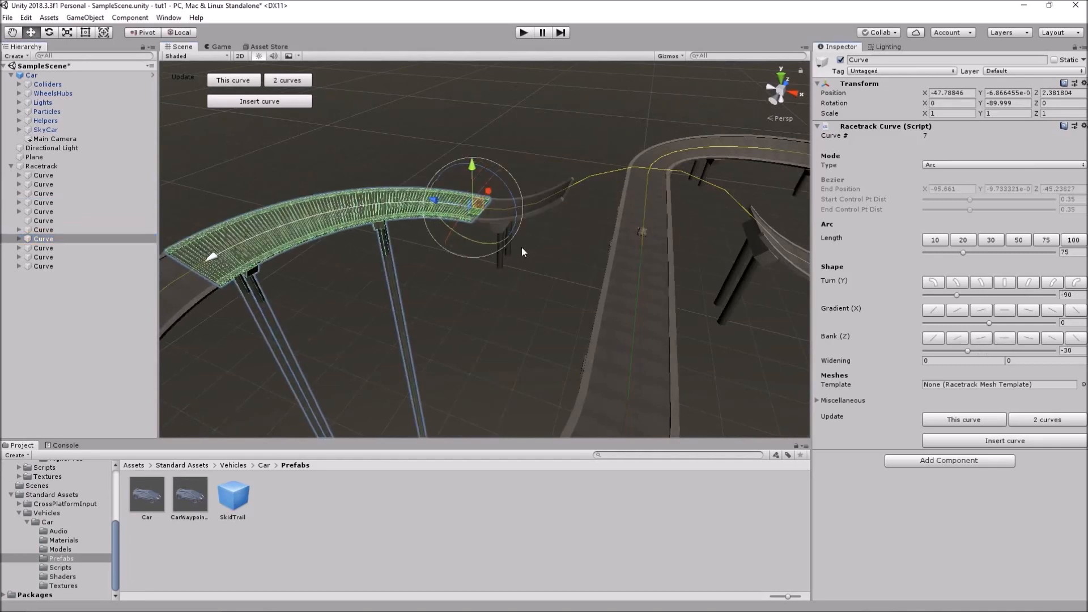
scroll(284, 256, down, 8)
scroll(382, 303, up, 5)
middle_drag(382, 304, 409, 243)
Bank curve 8 to -30 and rebuild the 2 curves after it
click(72, 246)
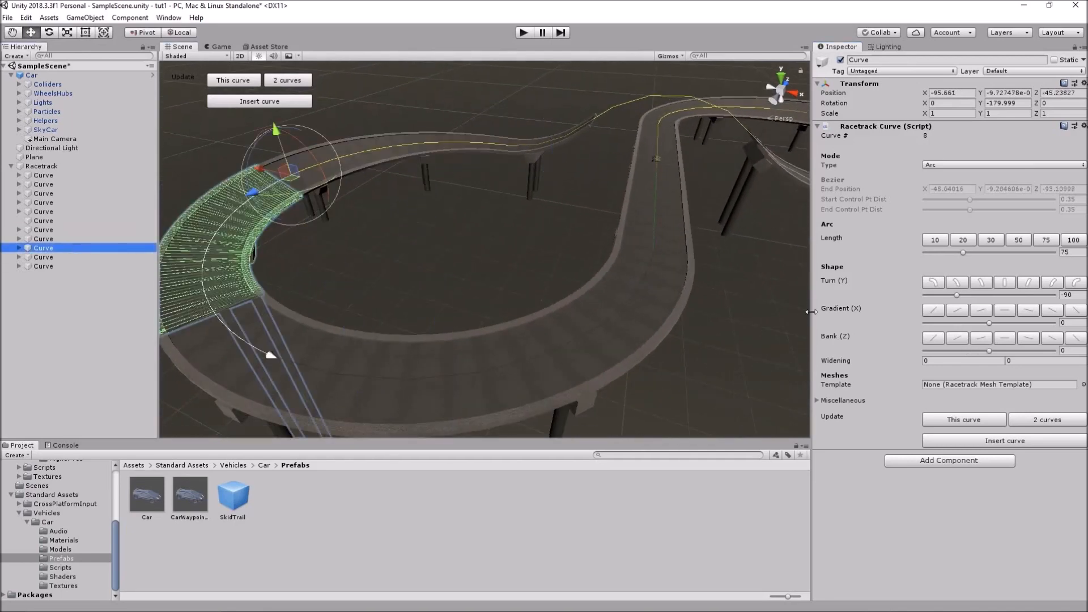
click(958, 339)
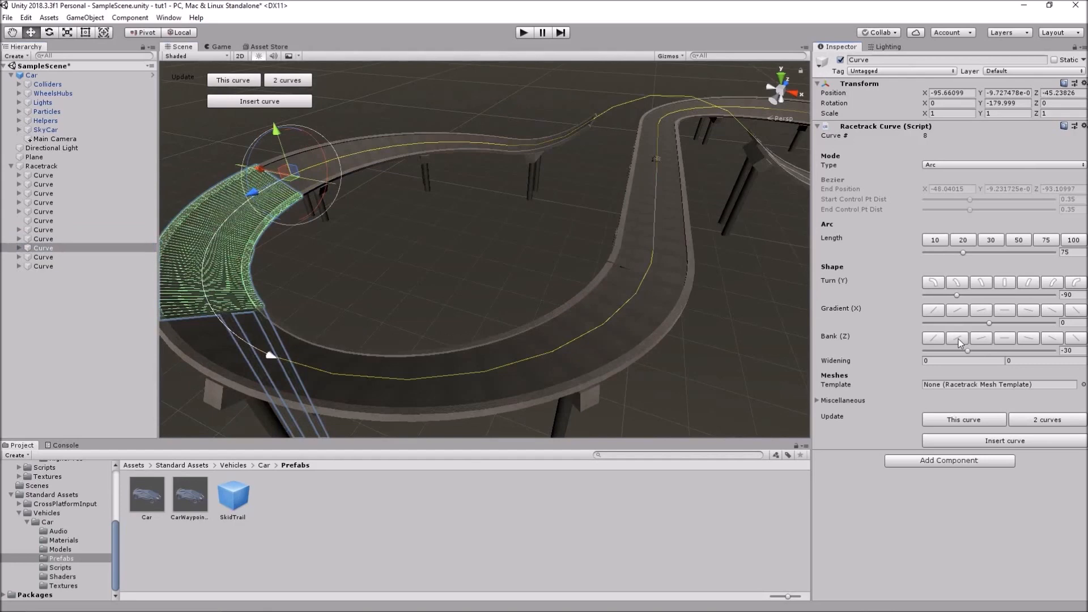
middle_drag(725, 237, 709, 208)
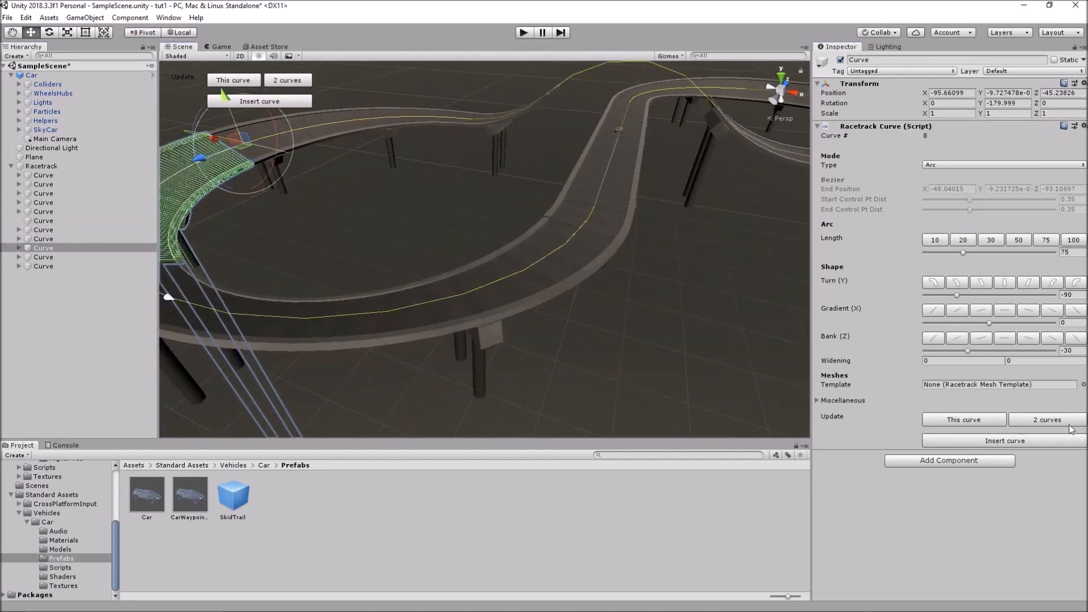
click(1048, 420)
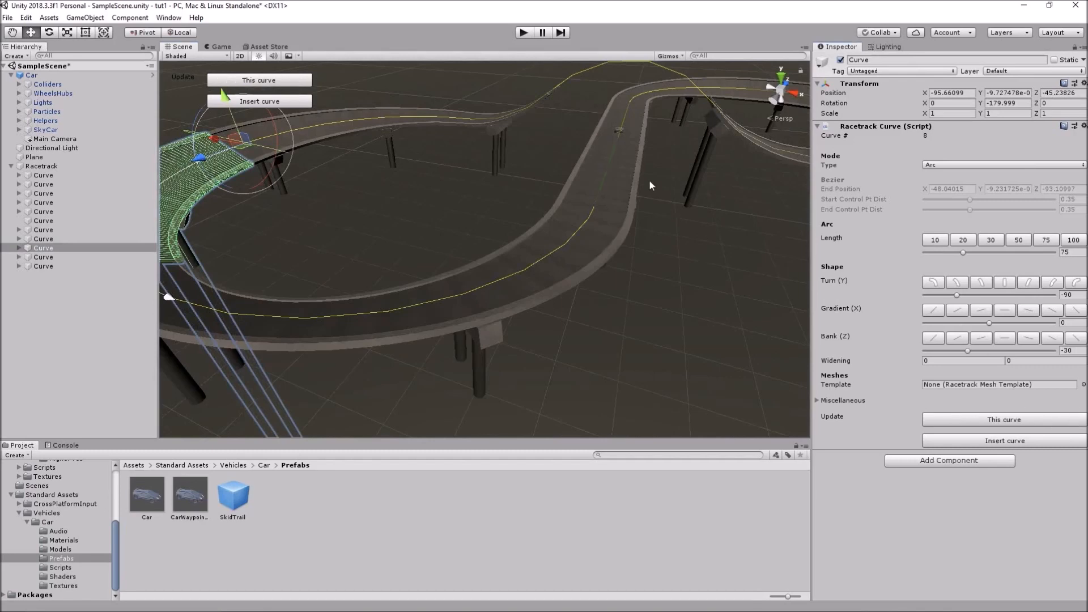
middle_drag(739, 178, 658, 226)
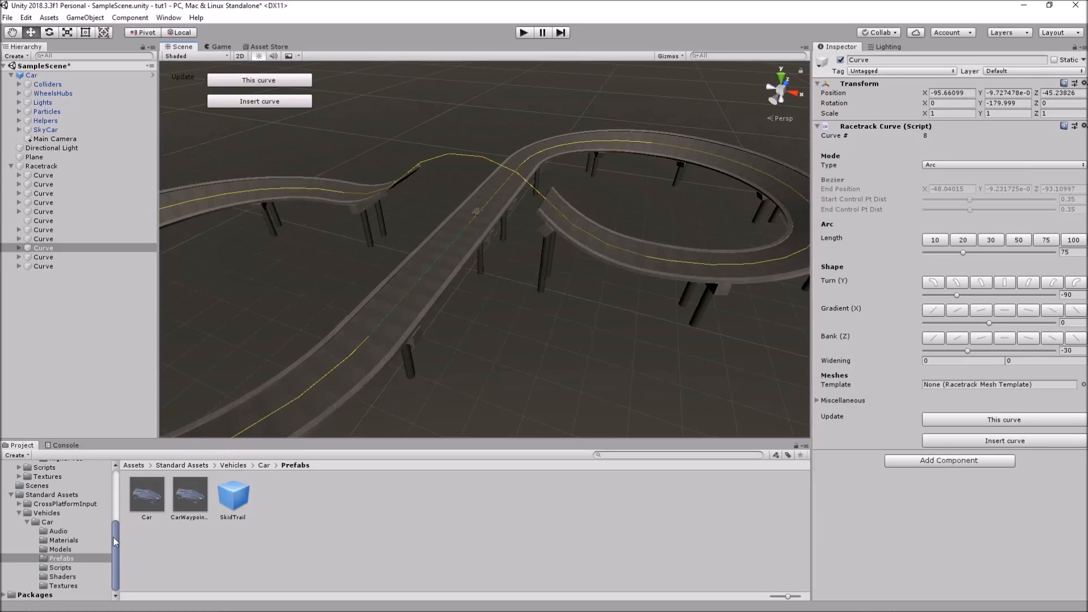
Open Racetrack Builder's Track Templates > Higher res folder and make the Project panel slightly taller
drag(114, 539, 114, 498)
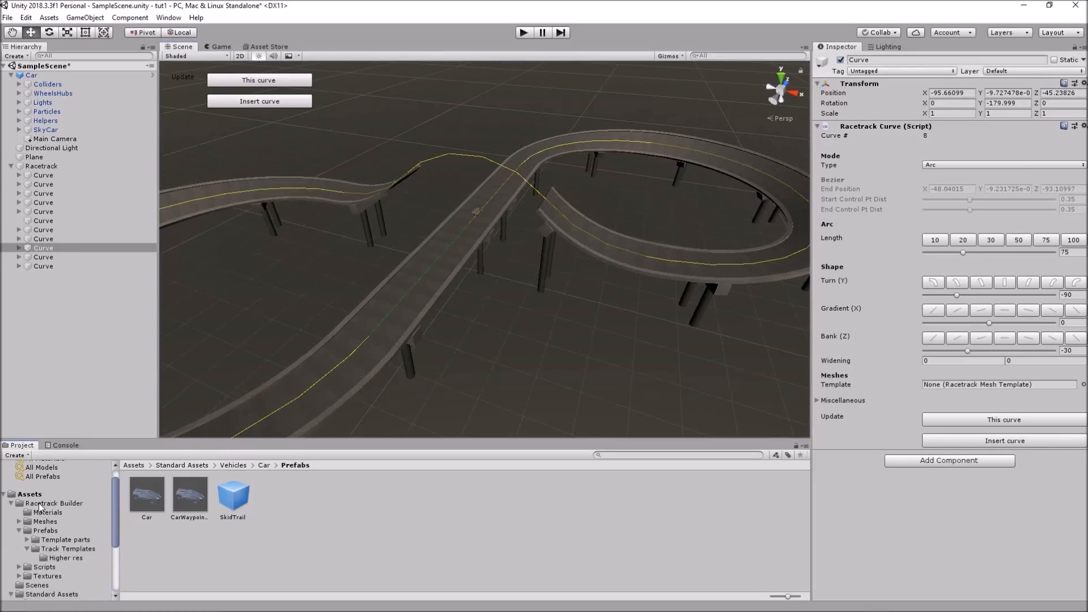
click(69, 549)
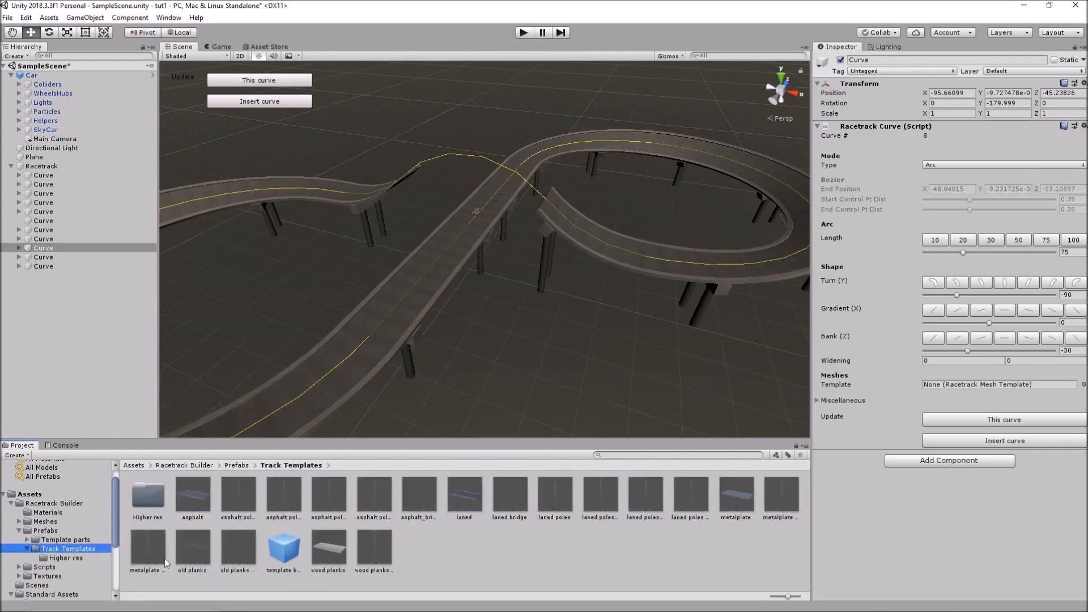
click(67, 556)
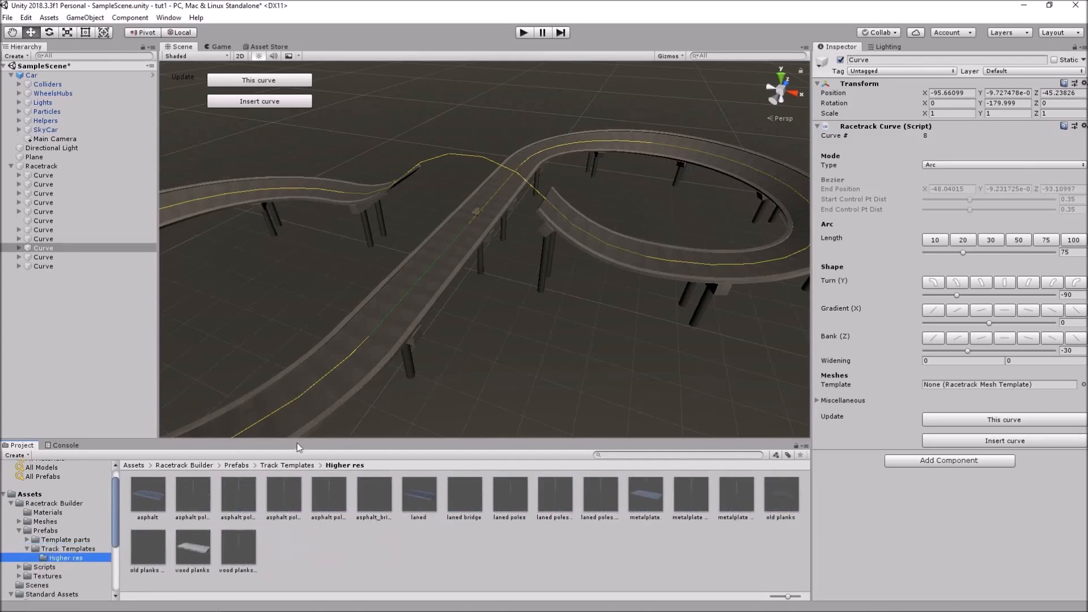
drag(297, 440, 299, 427)
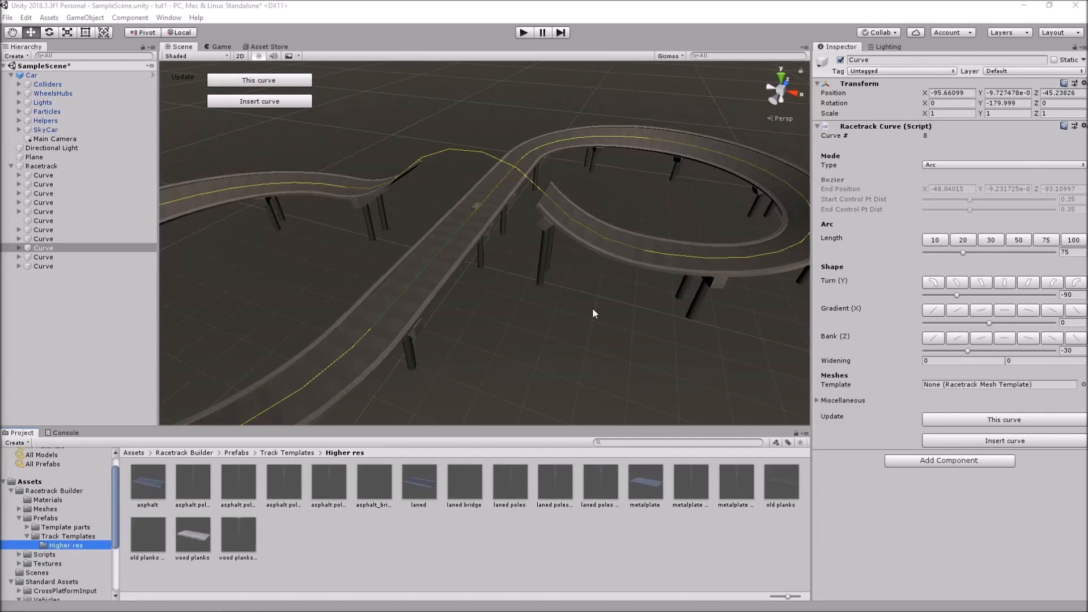
Browse the Higher res templates and assign 'asphalt poles barriers' to the first curve's Template field
click(37, 176)
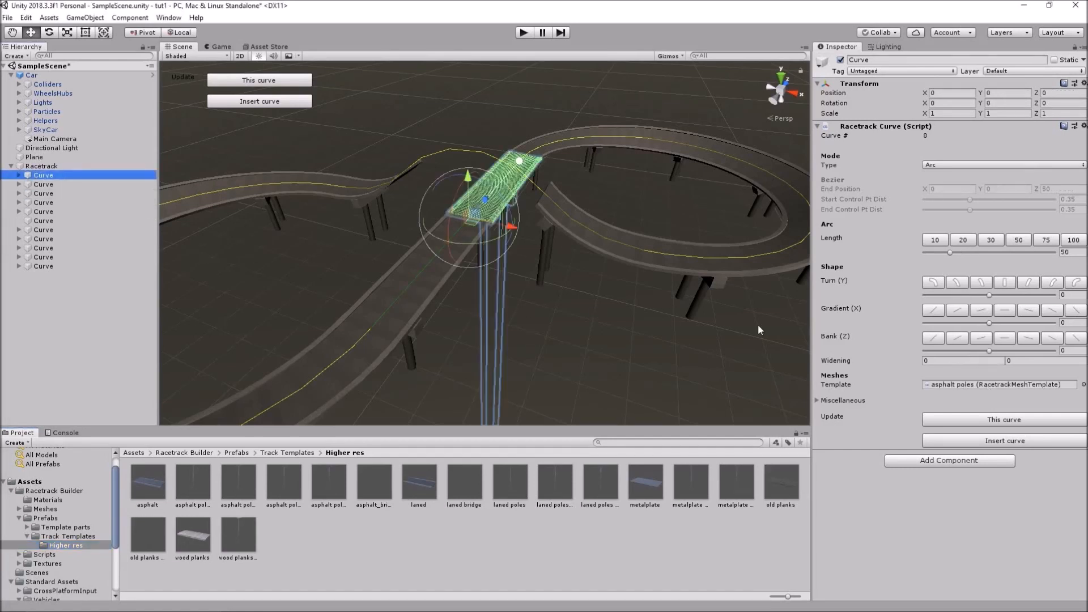
click(954, 386)
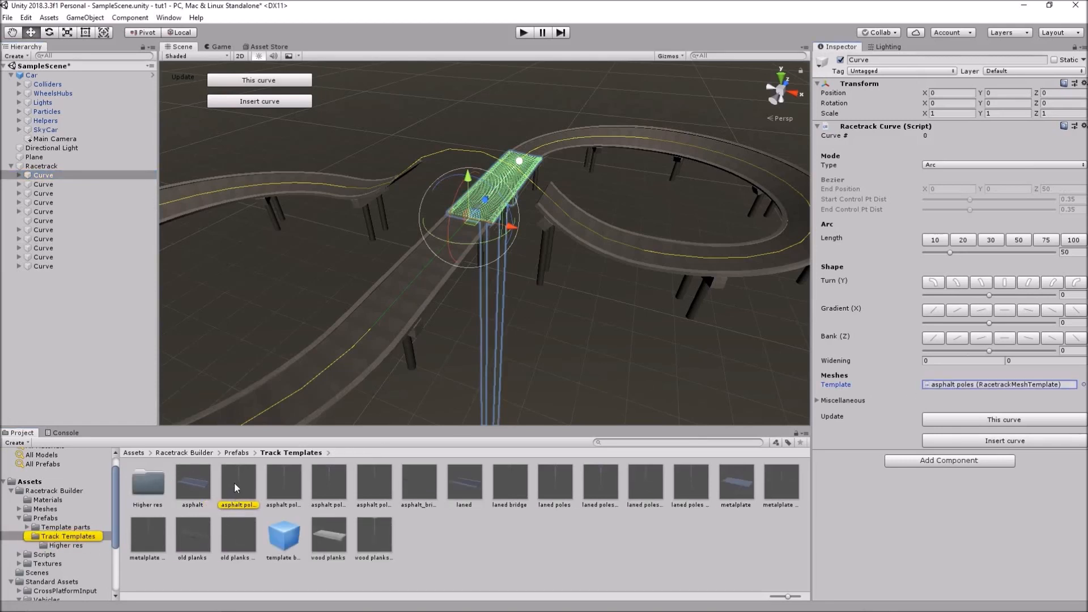
click(65, 545)
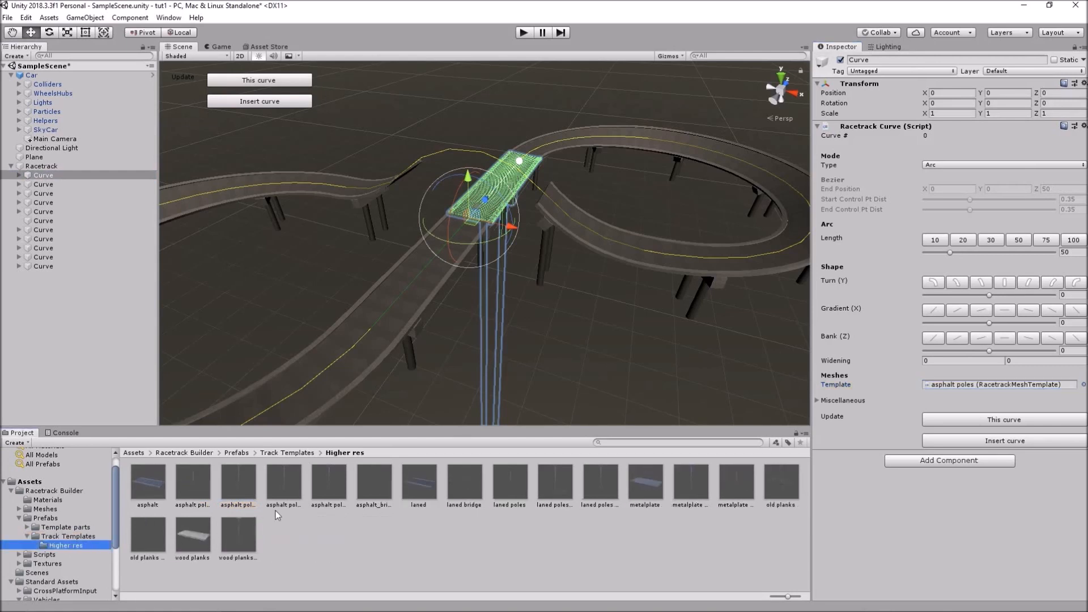
click(283, 485)
click(332, 479)
click(363, 480)
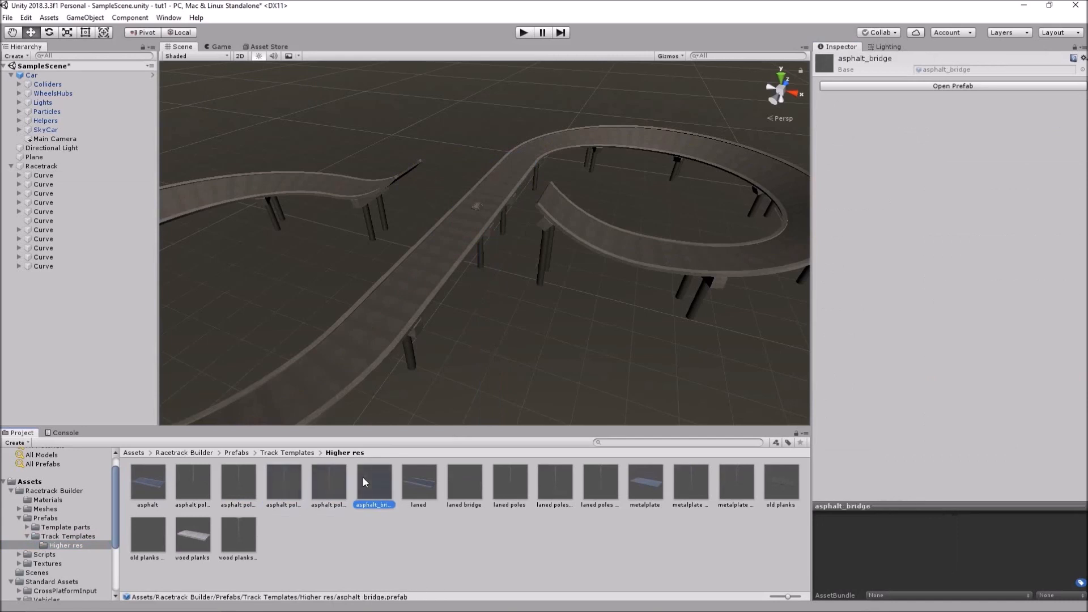
click(249, 480)
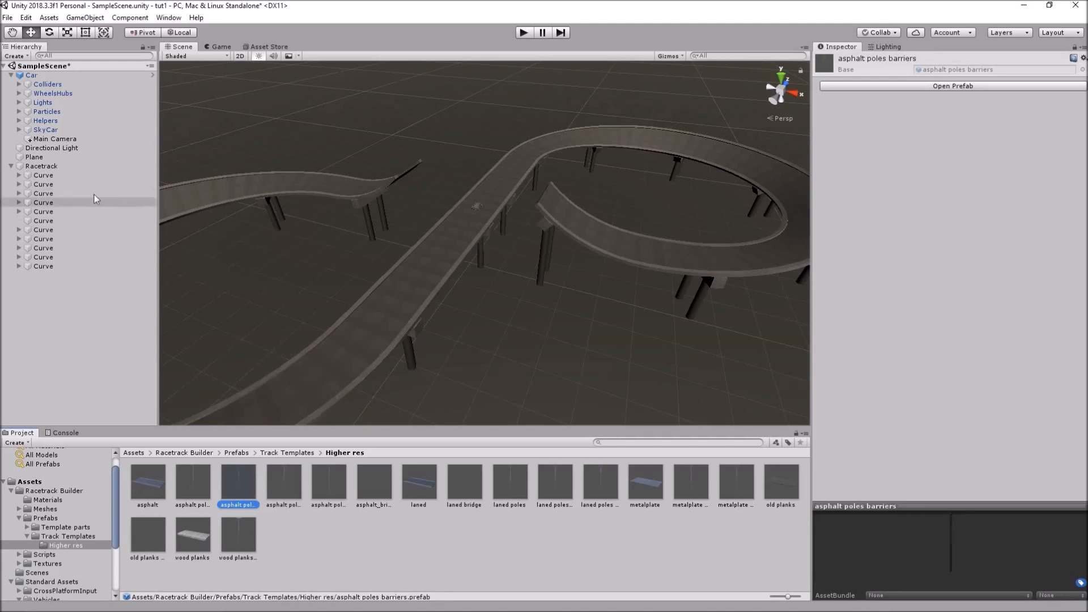
click(57, 175)
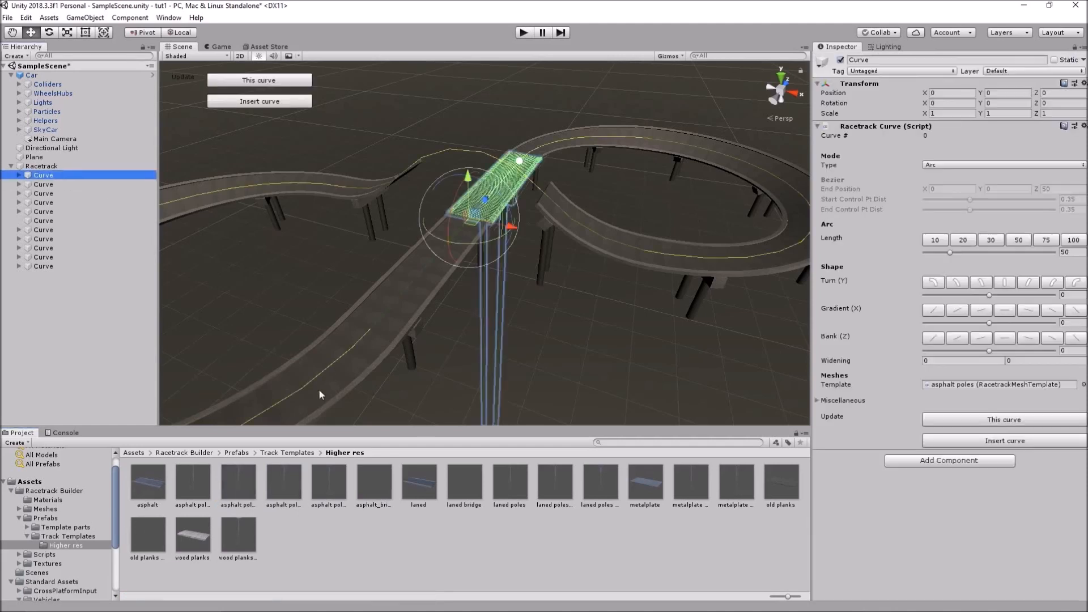
drag(237, 481, 946, 386)
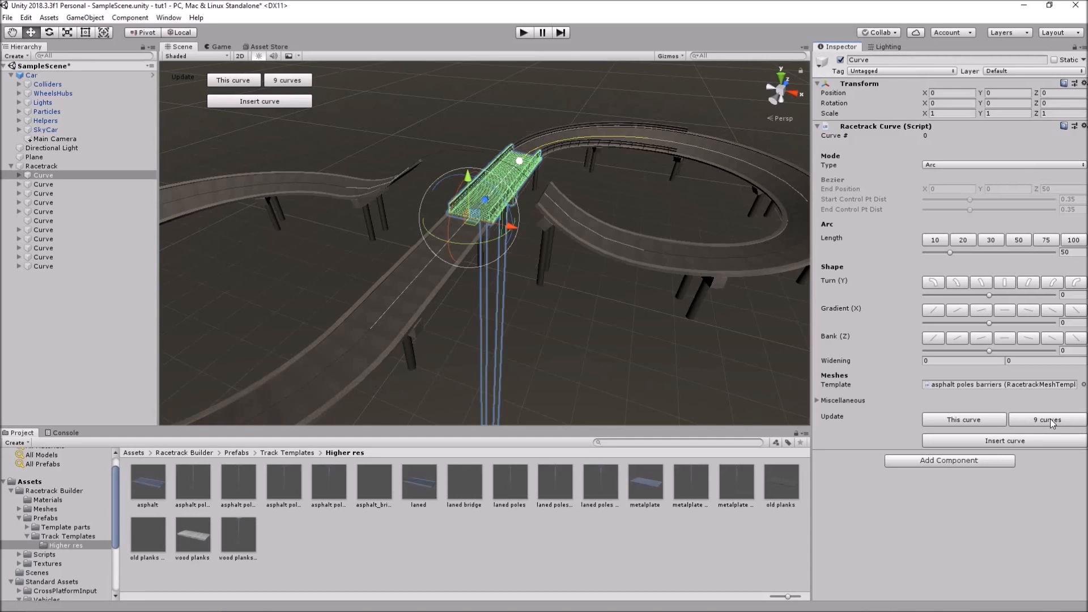
Update the 9 curves following Curve 0 with barrier railings, then select Curve 4
click(52, 185)
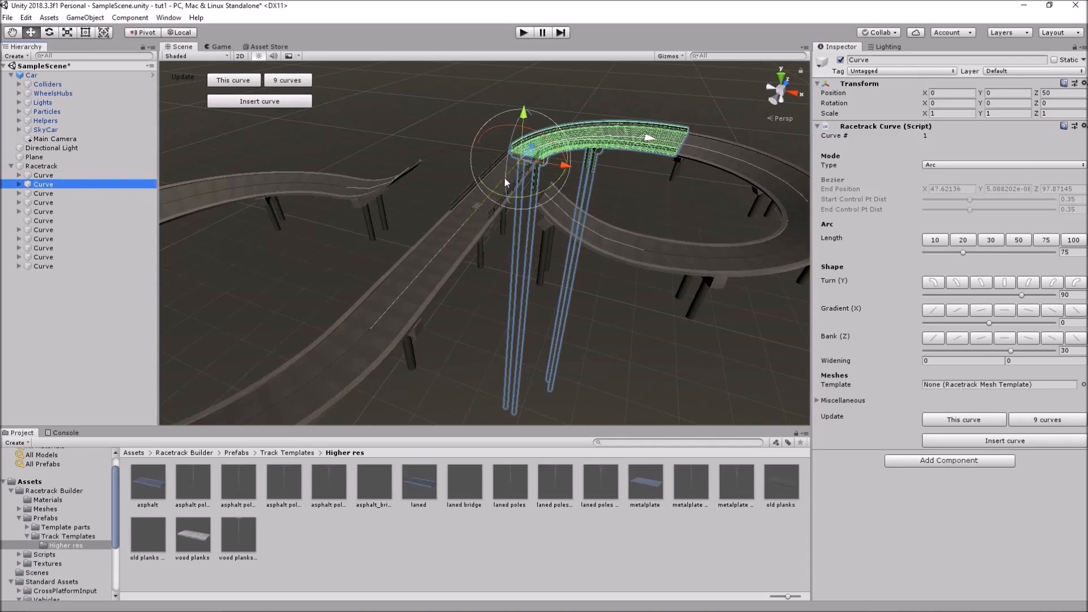
click(52, 176)
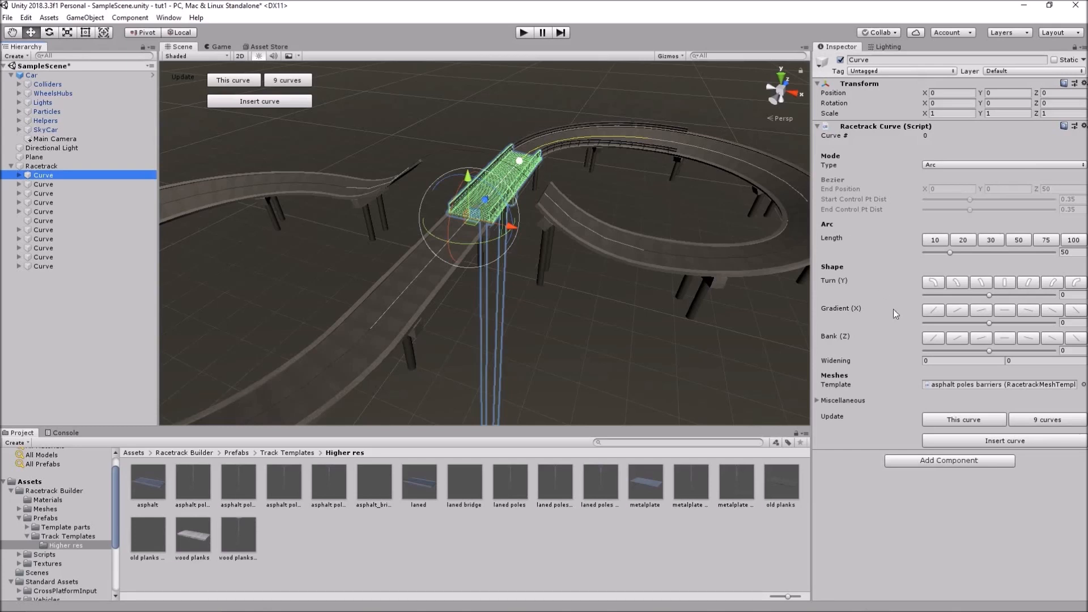
click(1048, 419)
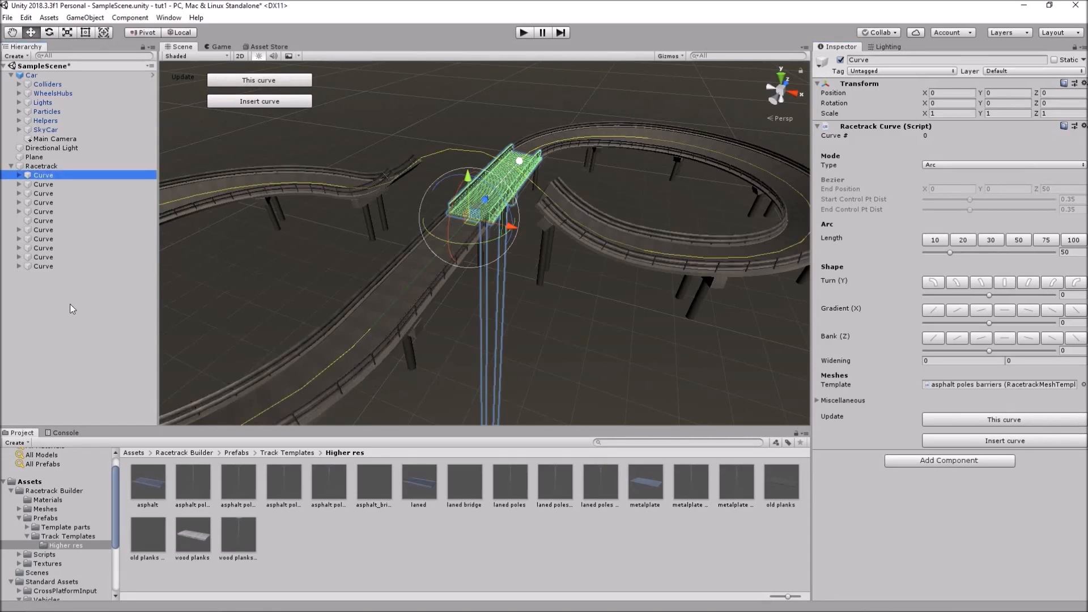
click(61, 211)
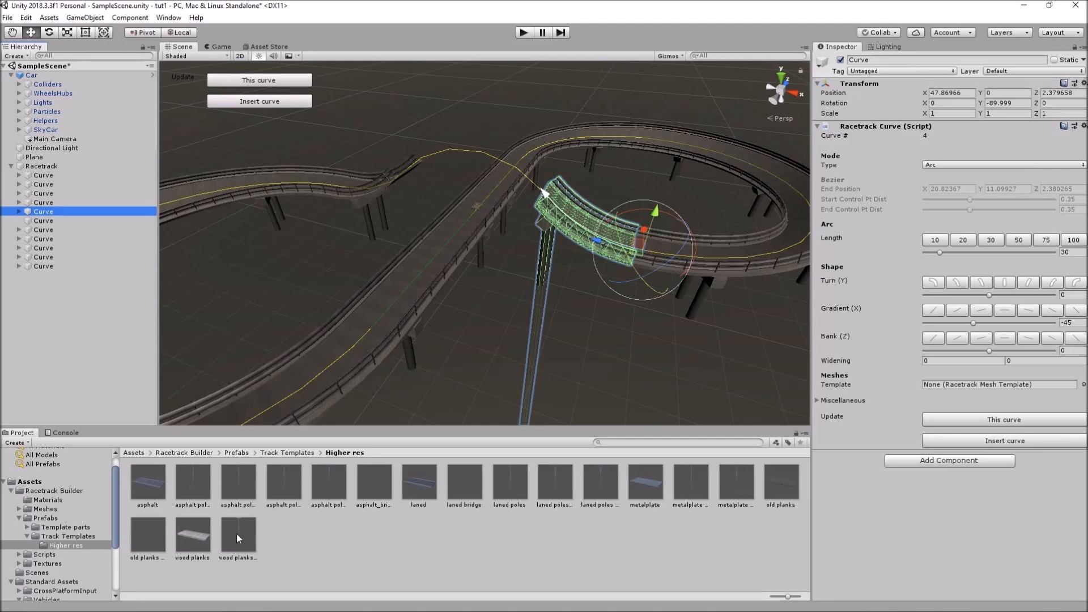
Give Curve 4 'wood planks' and rebuild 9 curves, then Curve 7 'asphalt poles barriers', rebuilding 3
drag(236, 533, 955, 383)
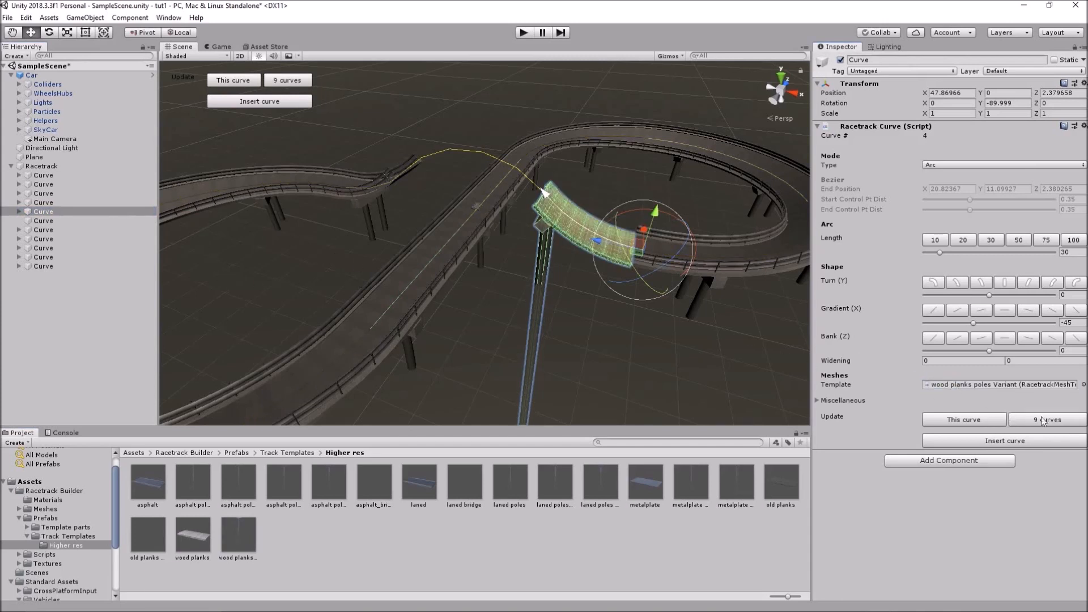
click(1067, 423)
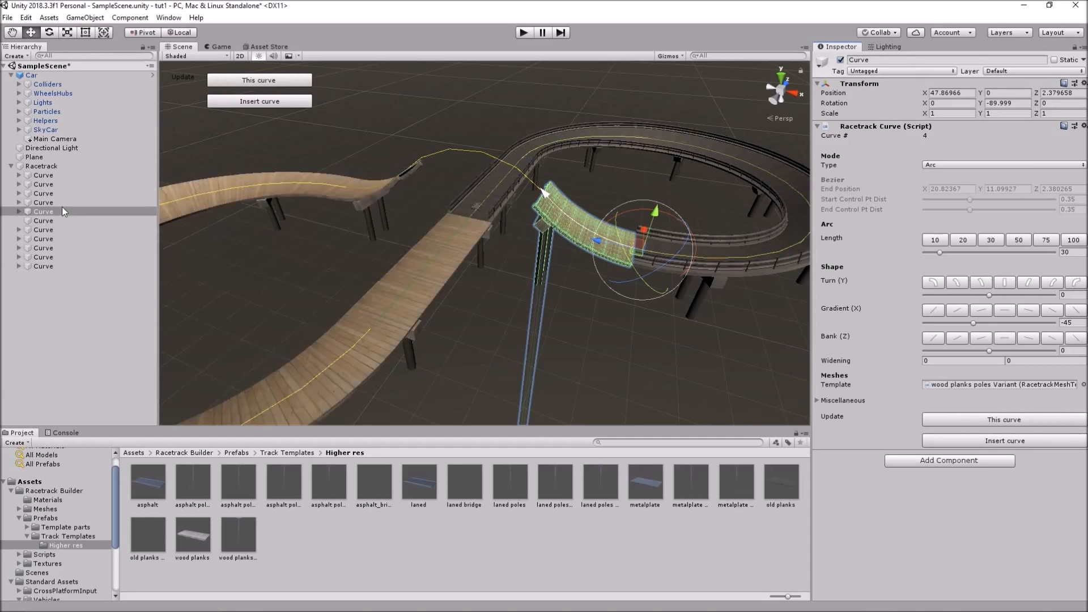
click(42, 240)
middle_drag(288, 229, 364, 238)
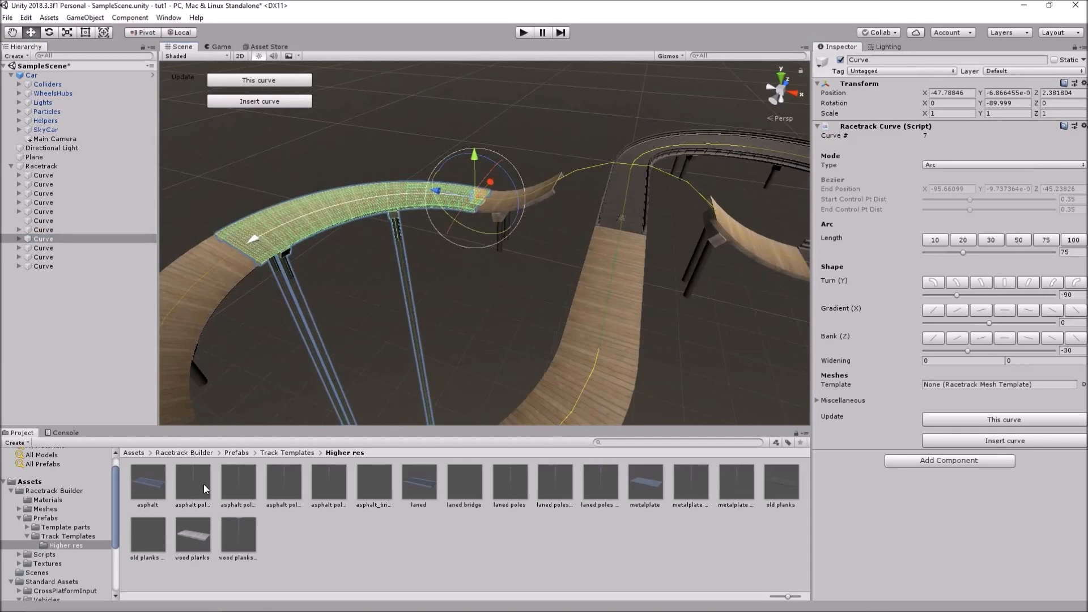
drag(242, 480, 966, 386)
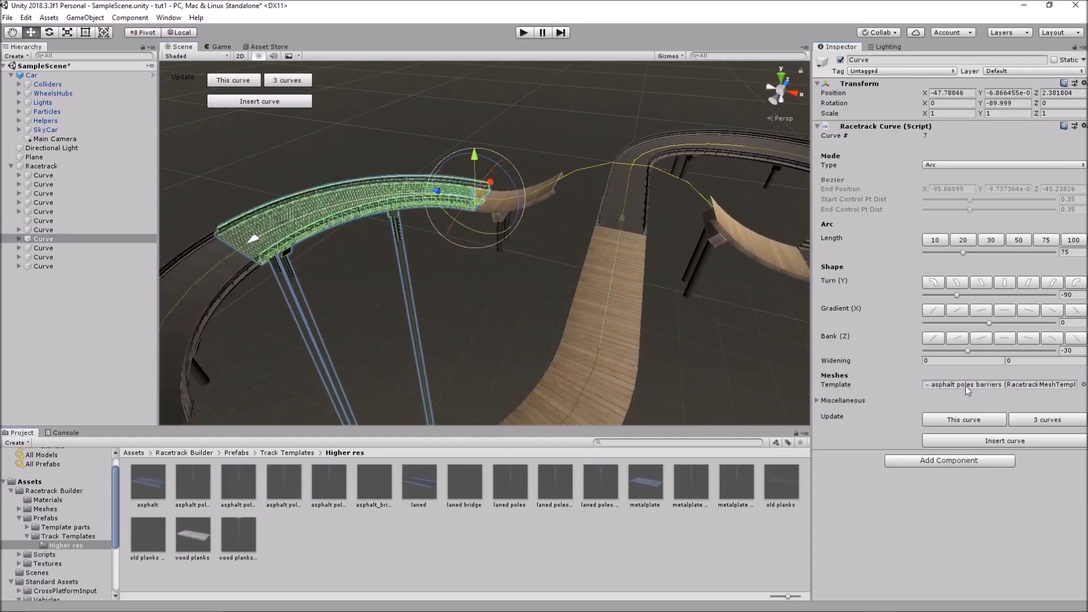
click(1050, 420)
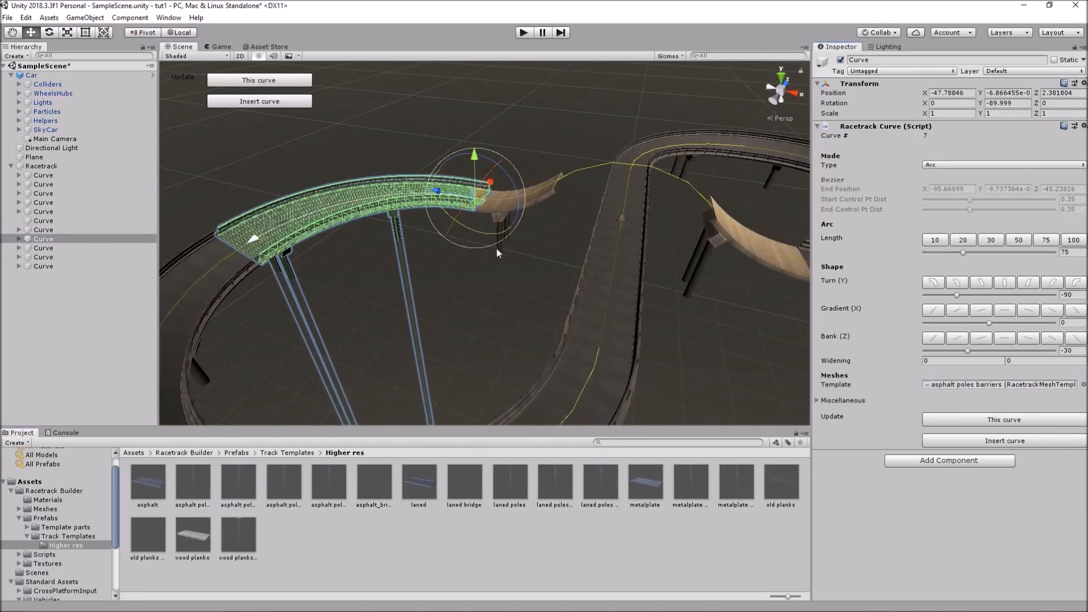
click(97, 310)
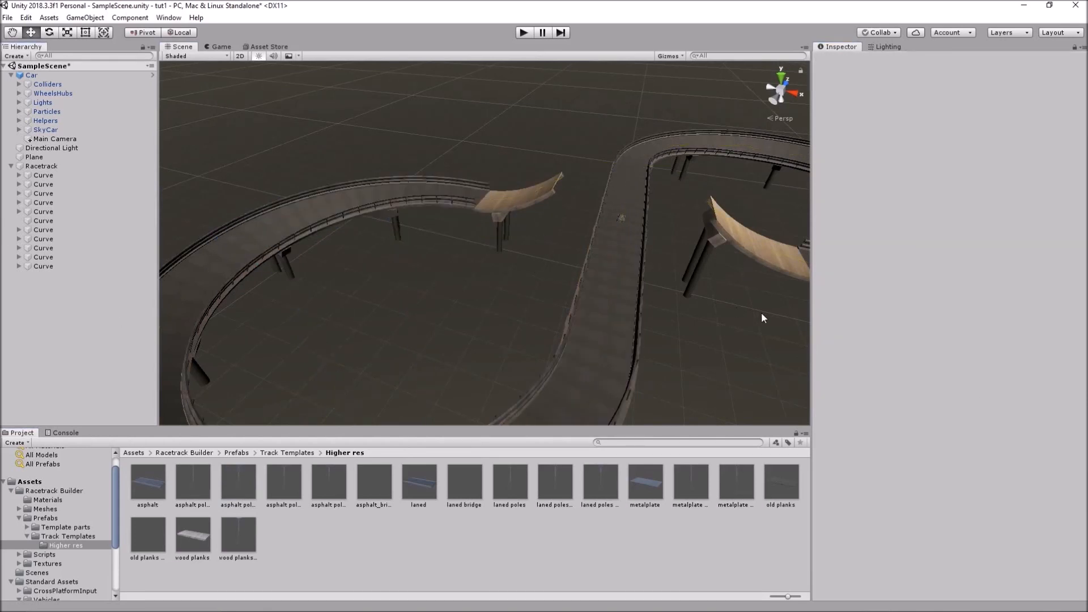
Give the first curve the 'asphalt poles tunnel' template and the second curve 'asphalt poles barriers'
alt+drag(753, 311, 669, 312)
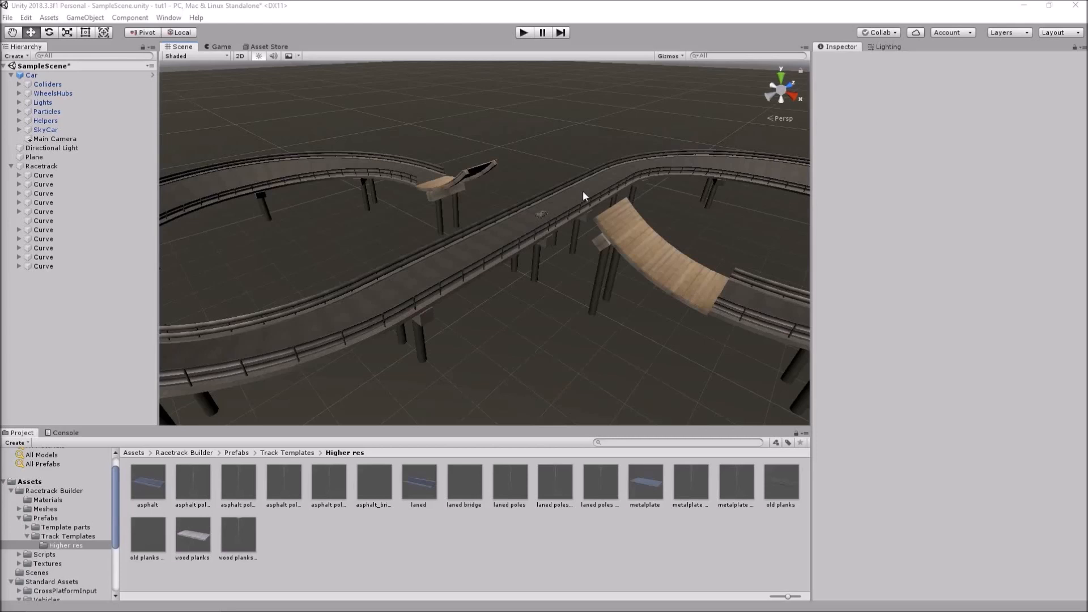
click(332, 485)
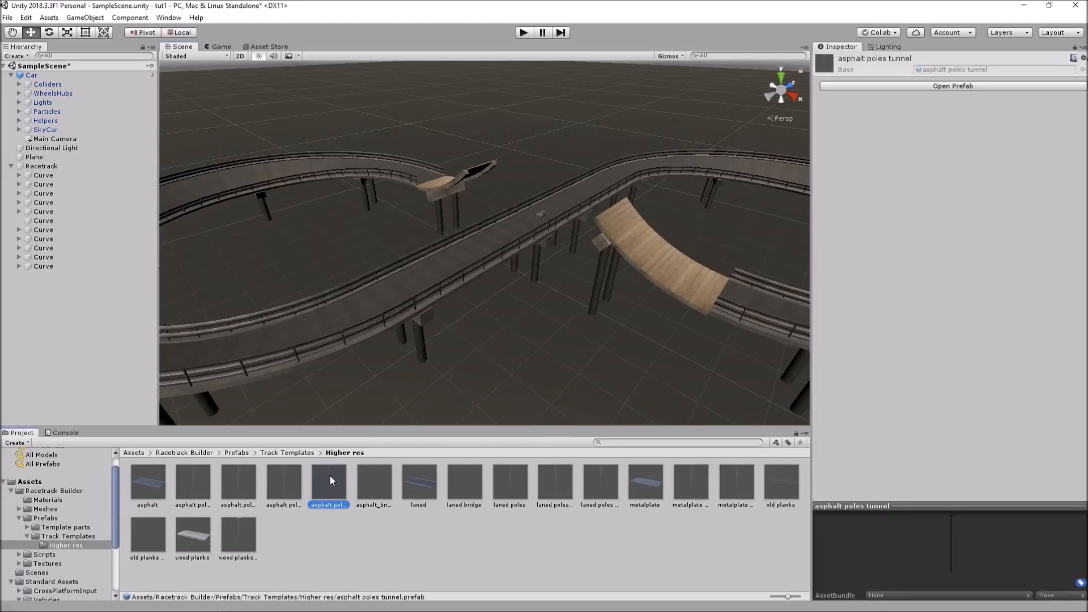
click(51, 176)
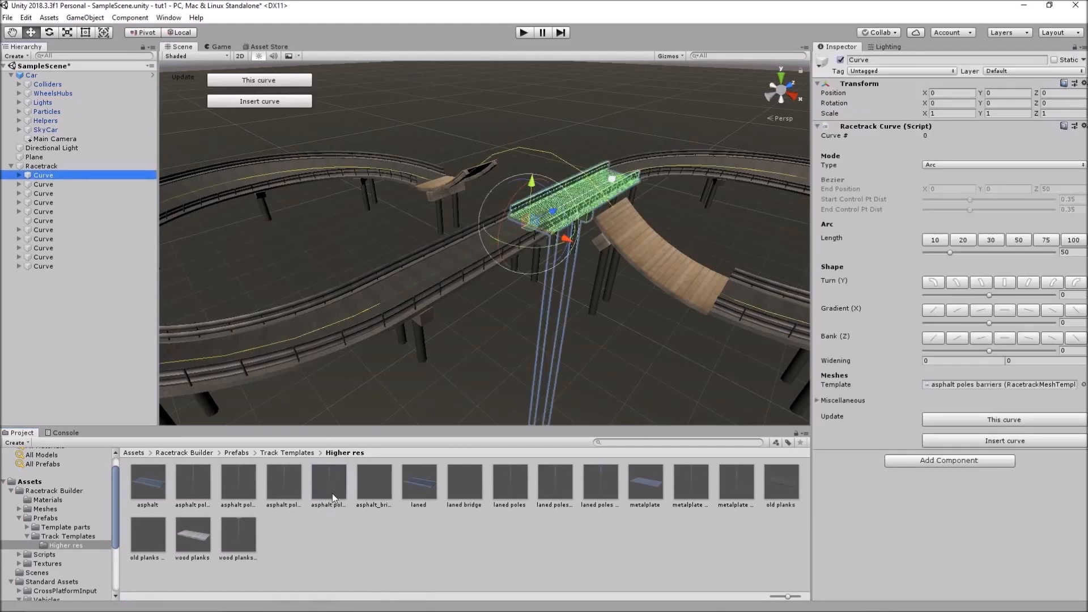
drag(329, 485, 940, 384)
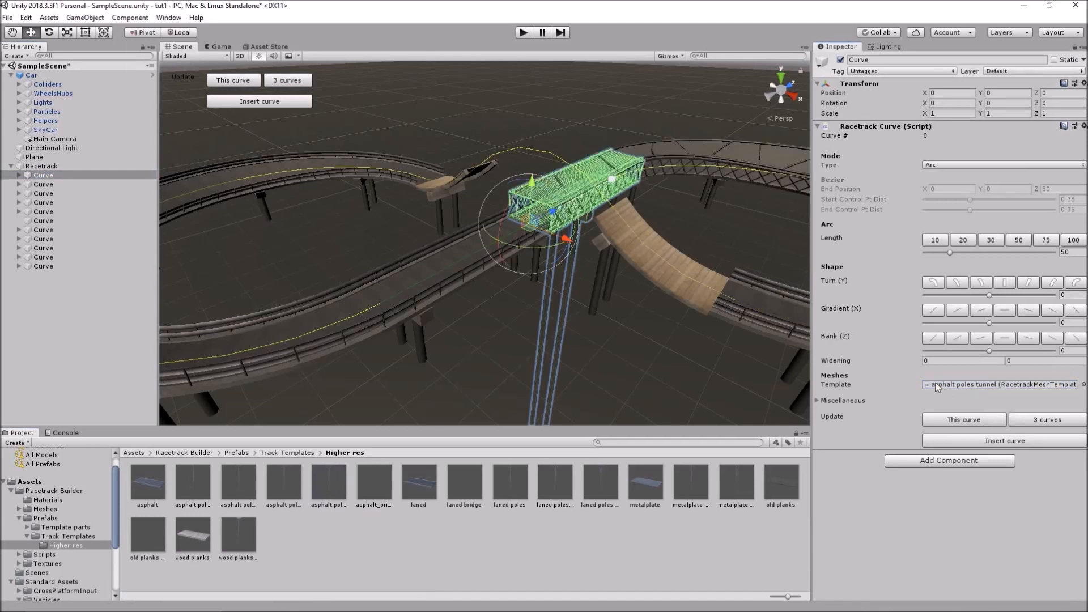
click(46, 185)
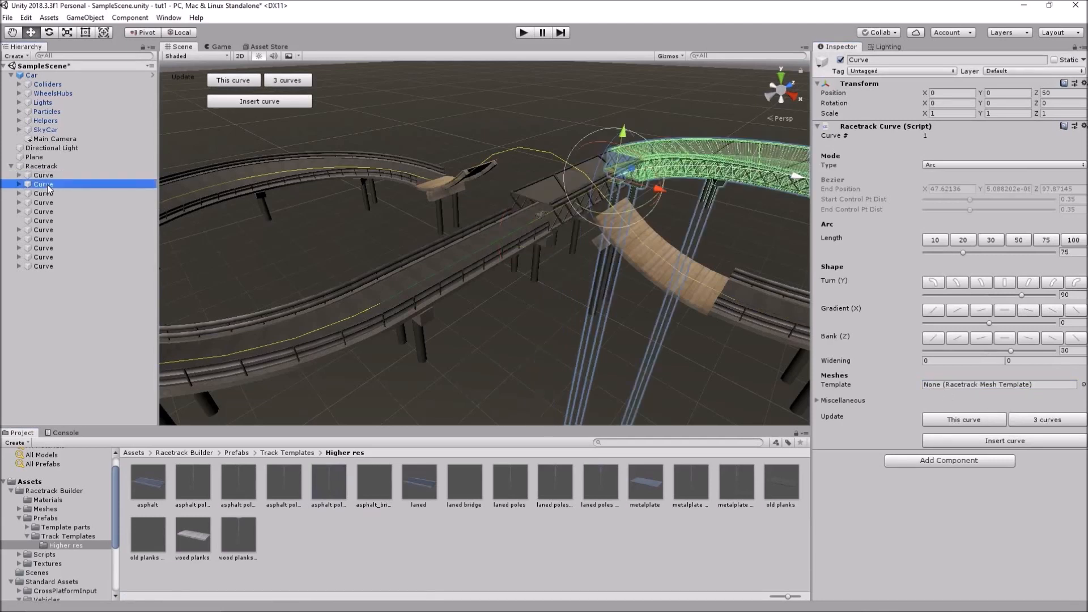
drag(239, 482, 965, 383)
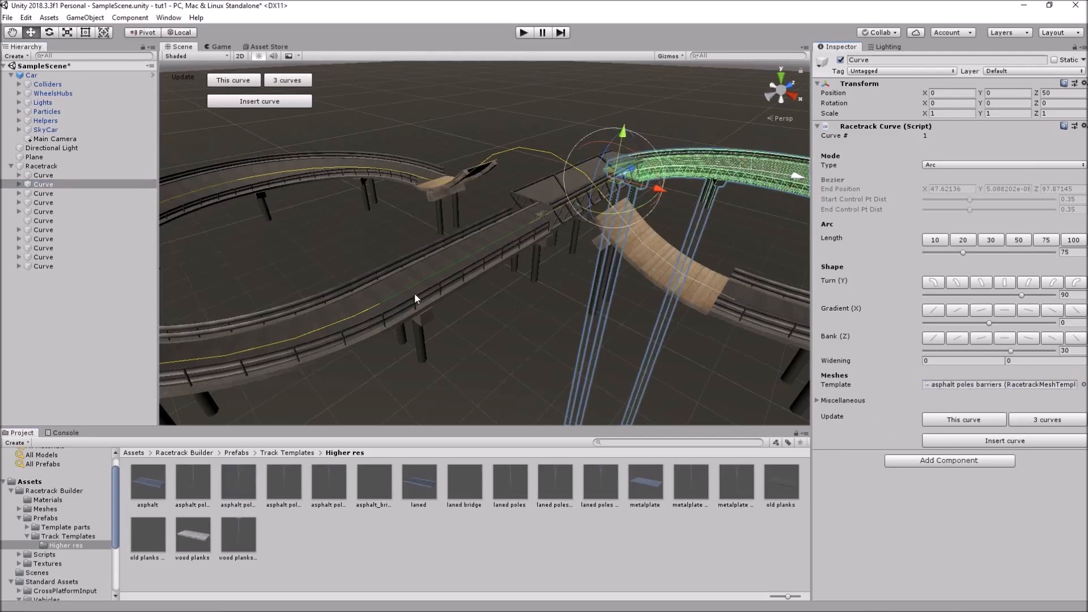
Apply 'asphalt poles tunnel' to the last (straight crossing) curve and check it from the Top view
click(41, 266)
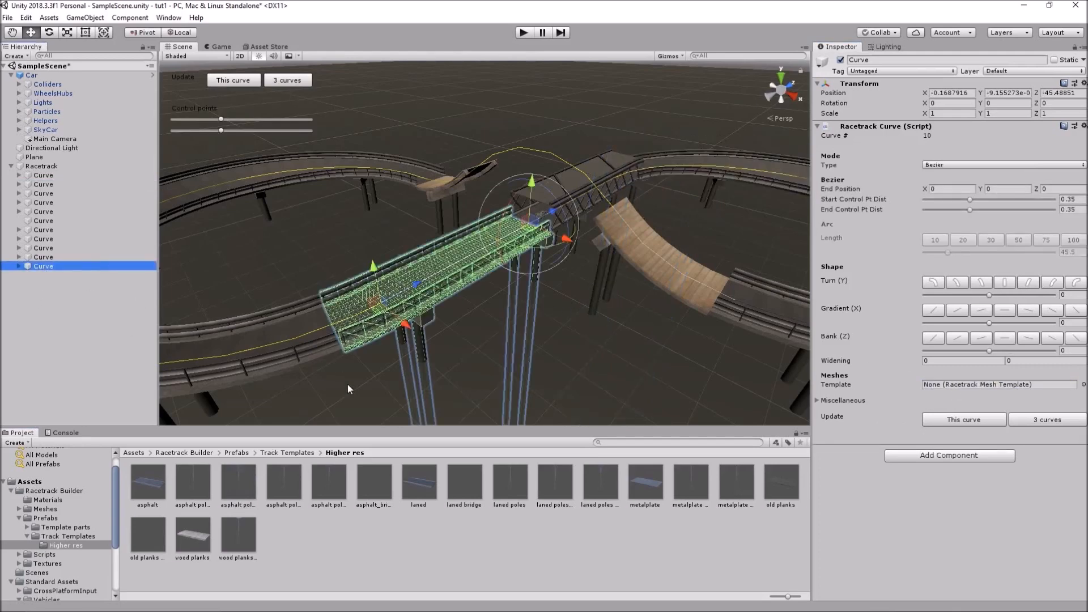
drag(333, 484, 953, 384)
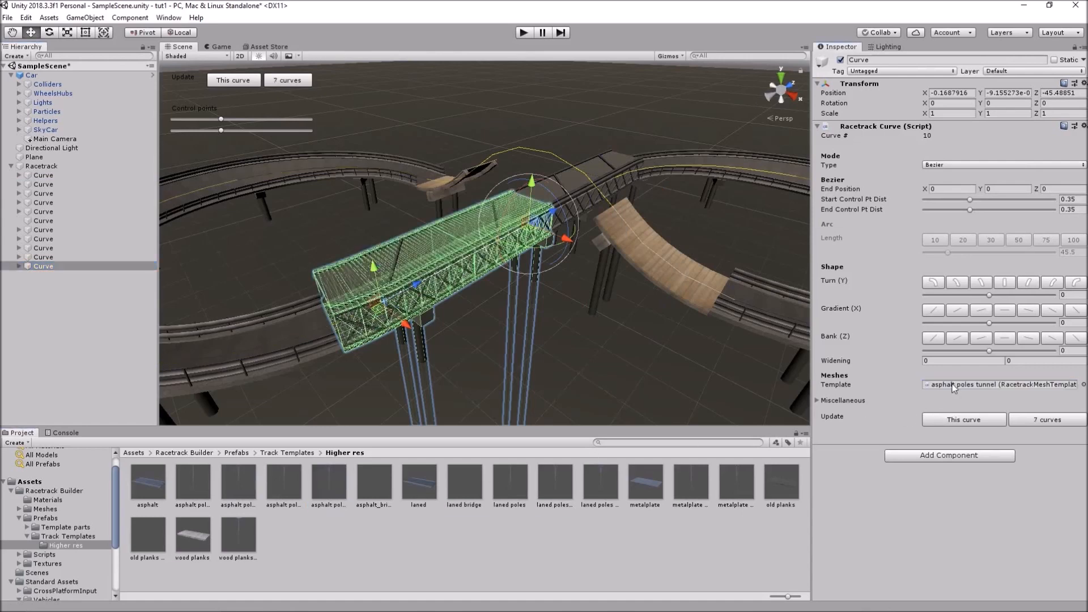
alt+drag(562, 321, 608, 354)
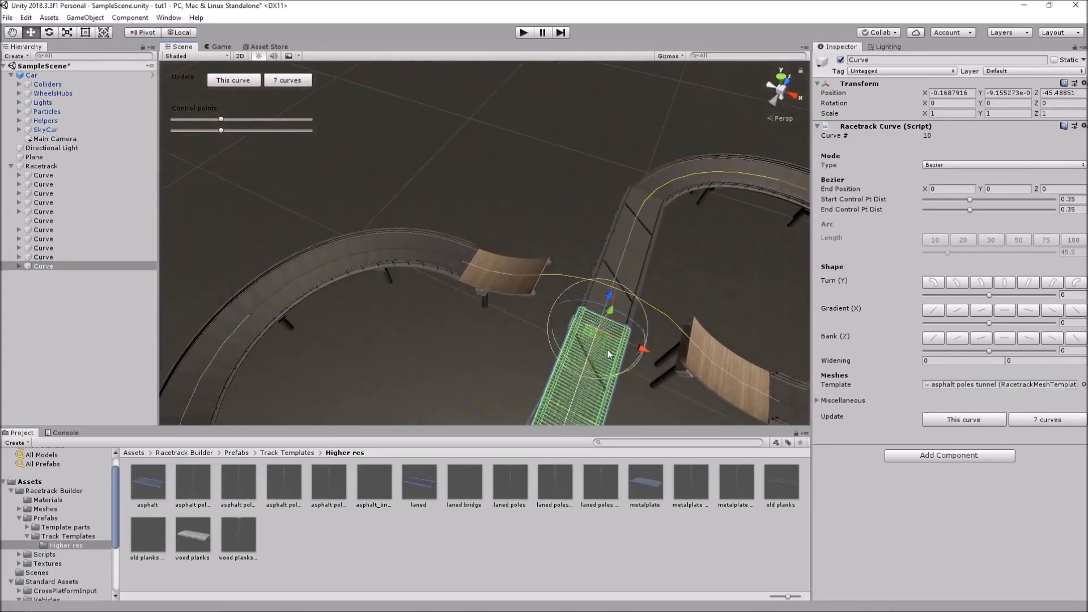
middle_drag(588, 353, 587, 357)
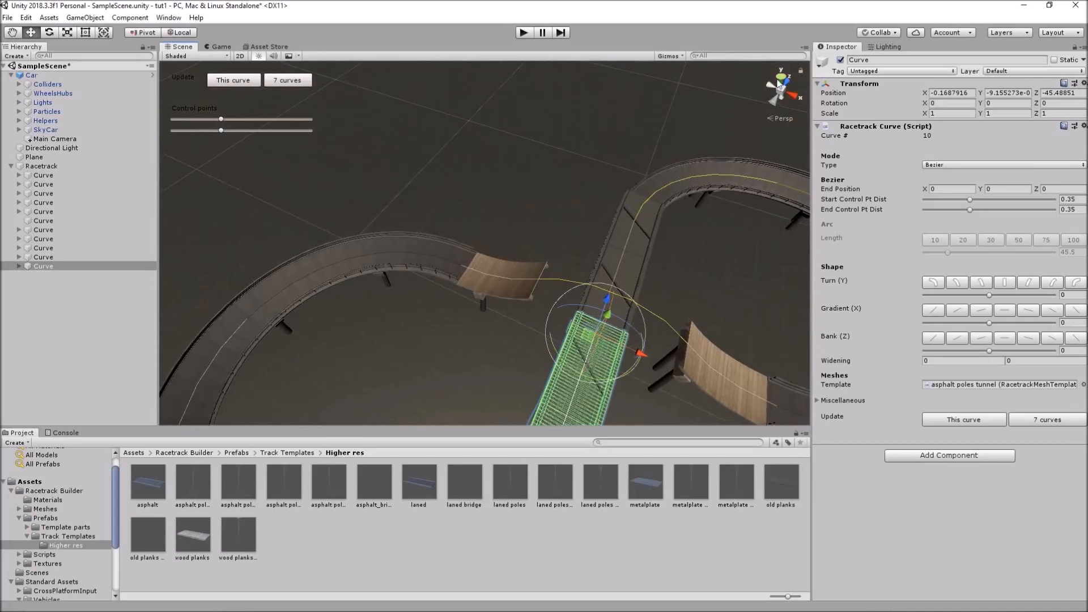
click(780, 79)
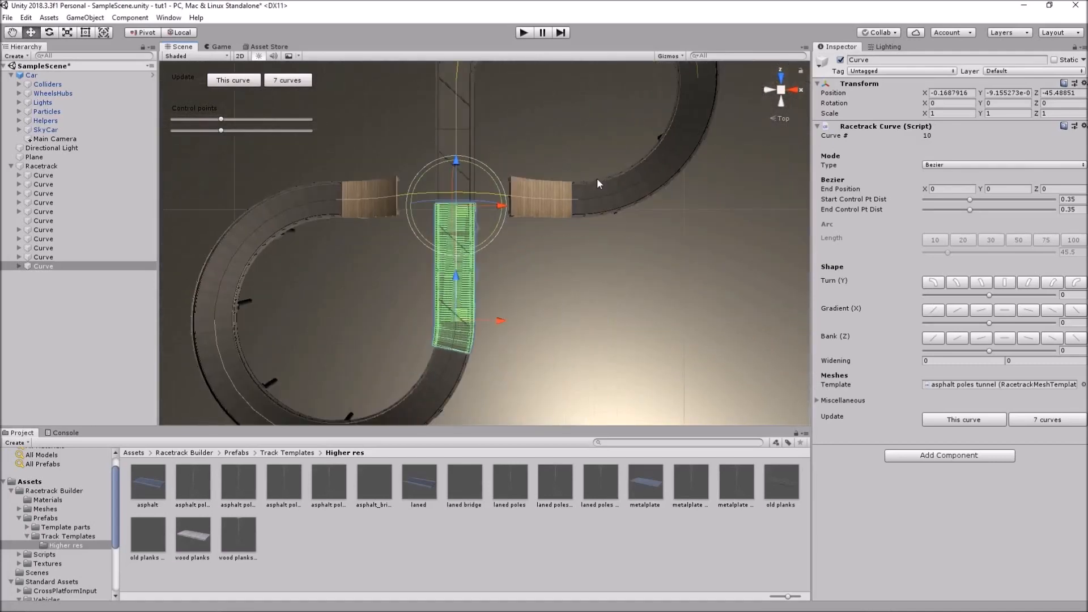
scroll(596, 190, down, 2)
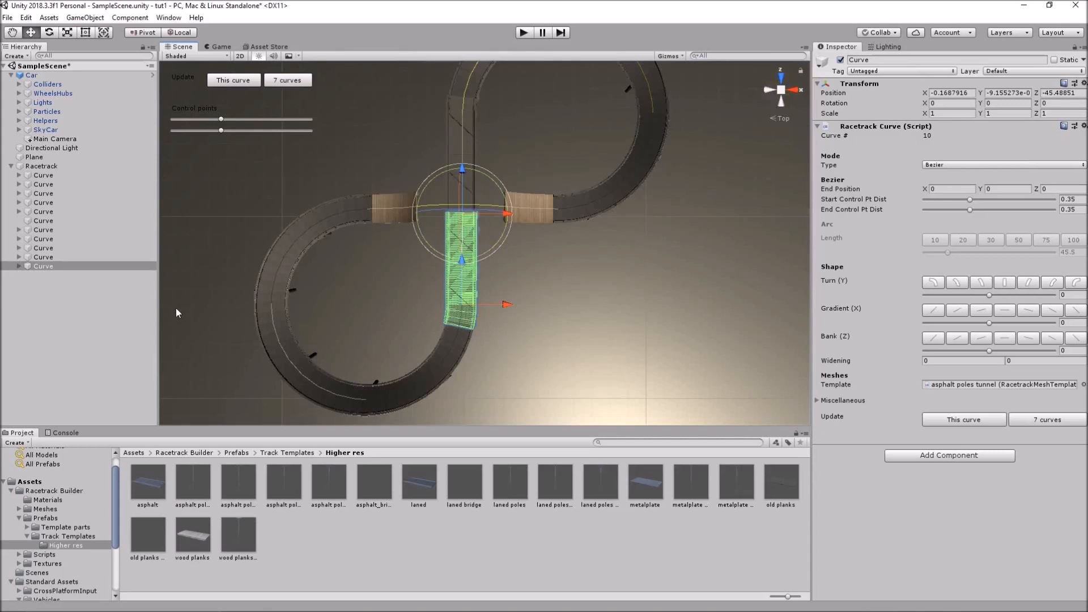
click(232, 336)
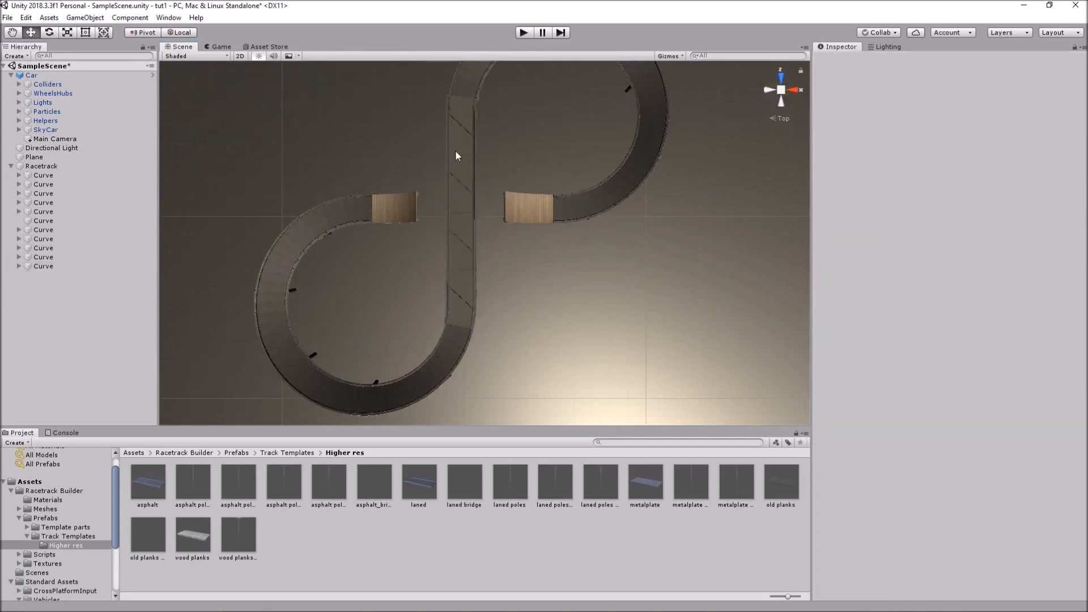
Inspect the second curve from isometric and perspective views, then deselect it
click(53, 182)
alt+drag(426, 134, 358, 170)
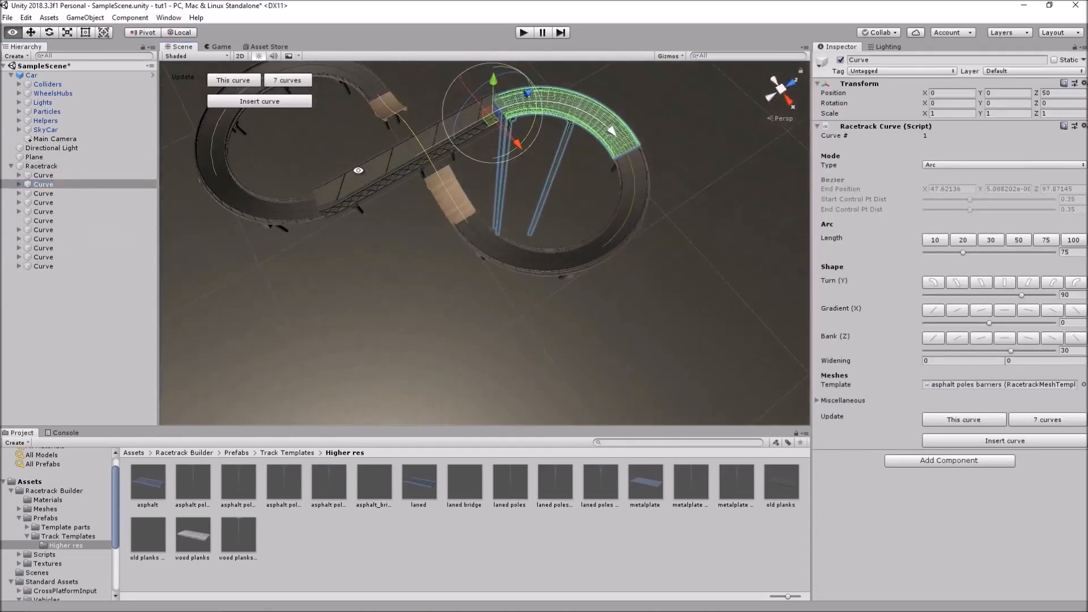
click(781, 91)
scroll(593, 155, up, 8)
middle_drag(556, 133, 553, 305)
alt+drag(515, 286, 495, 195)
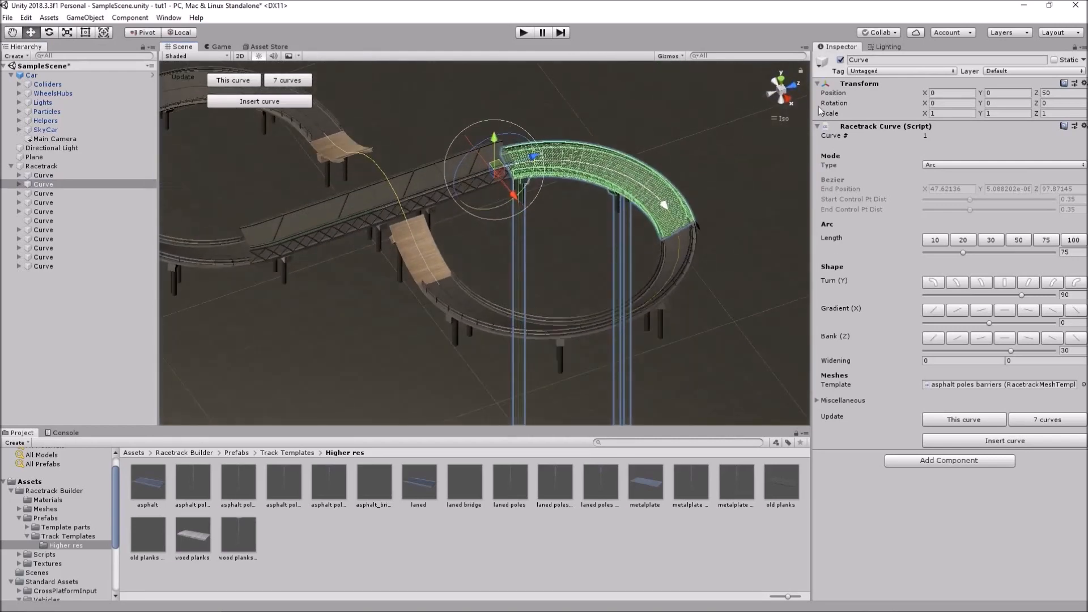
click(780, 91)
click(92, 313)
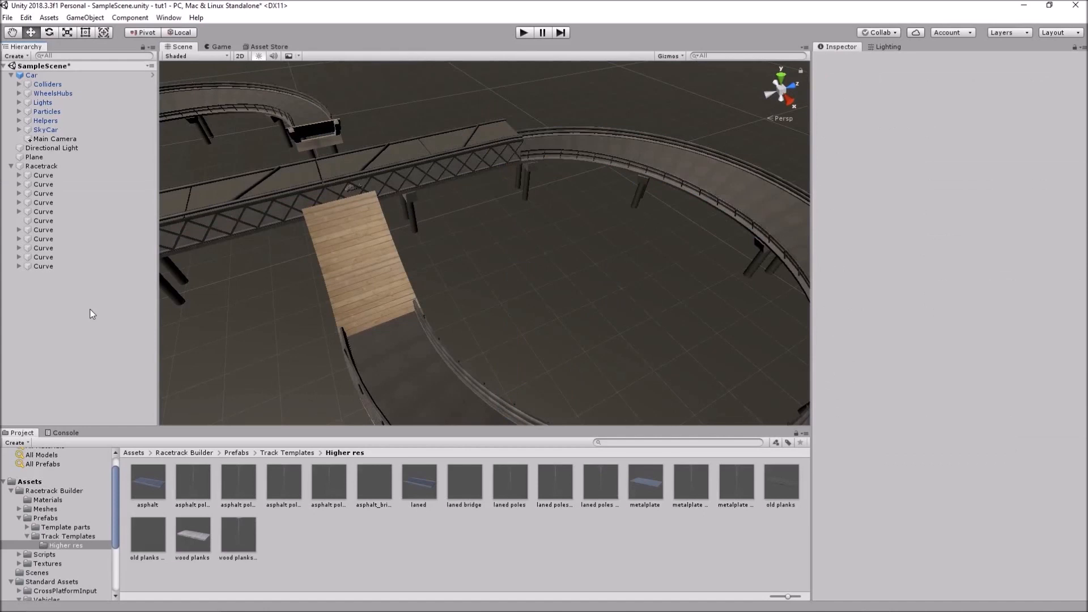
Turn on Align Meshes To End for the first tunnel curve and rebuild the 7 following curves
click(44, 176)
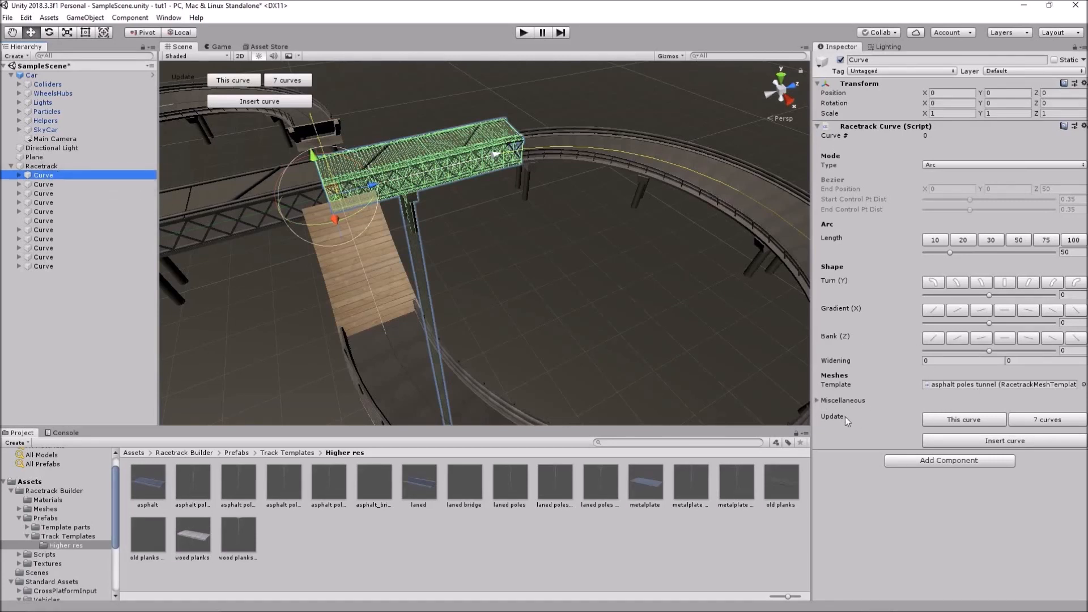
click(818, 402)
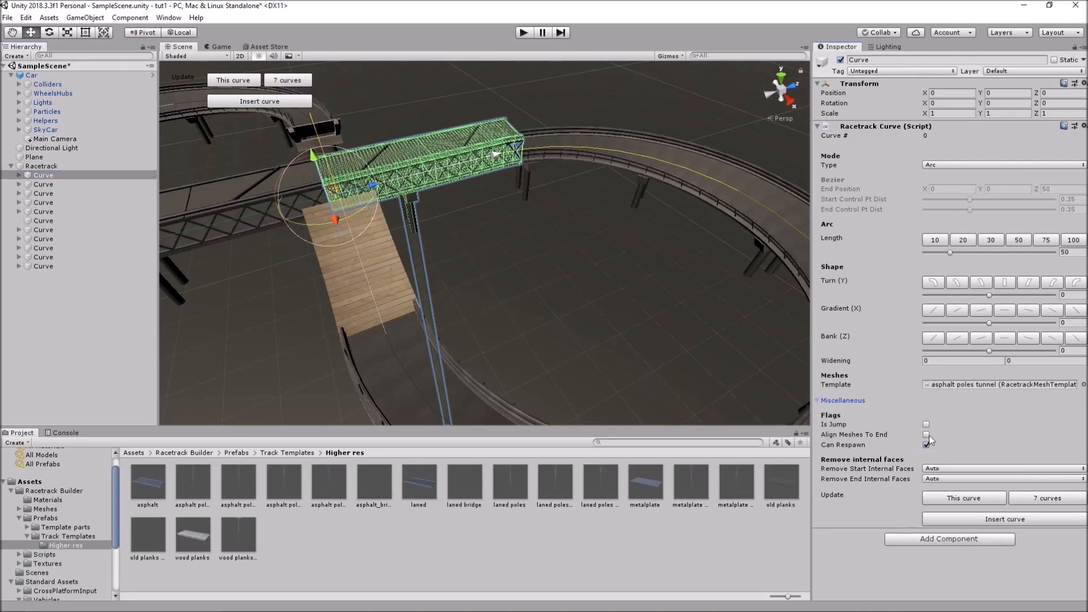
click(927, 435)
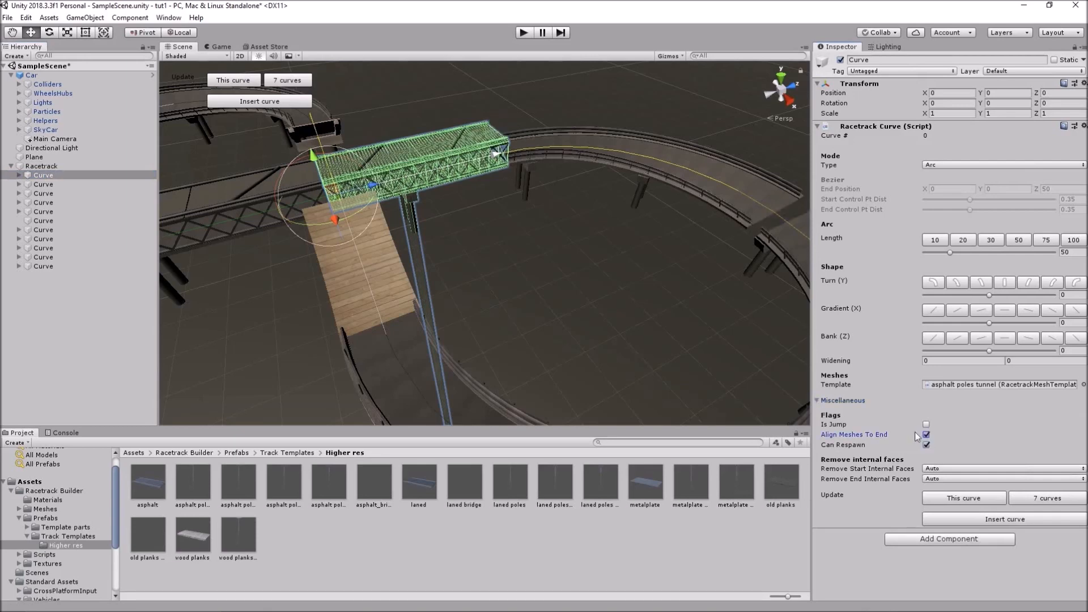
scroll(465, 223, down, 2)
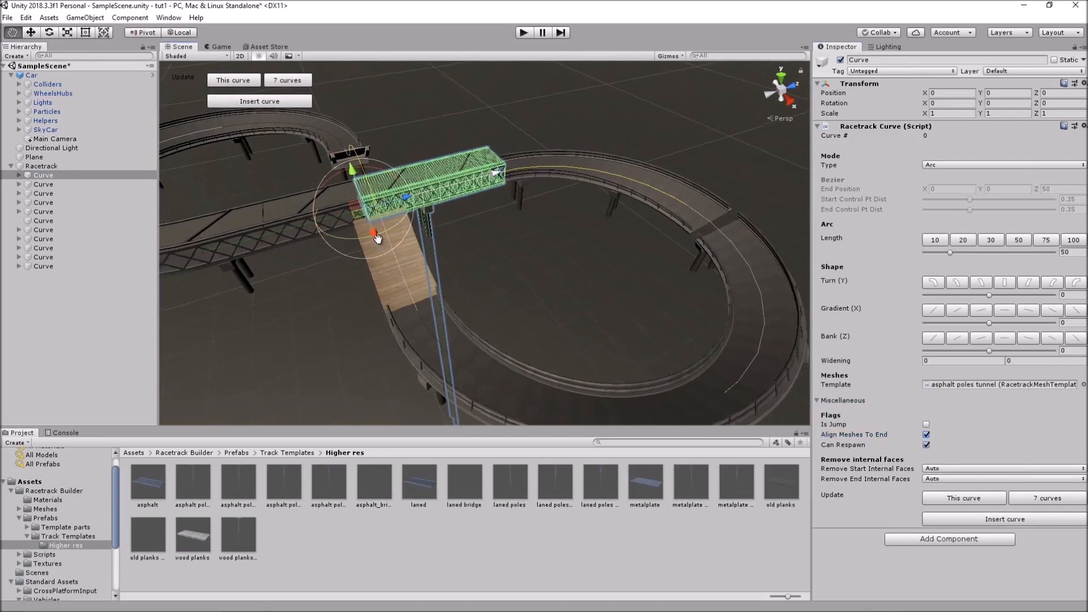
middle_drag(373, 238, 436, 241)
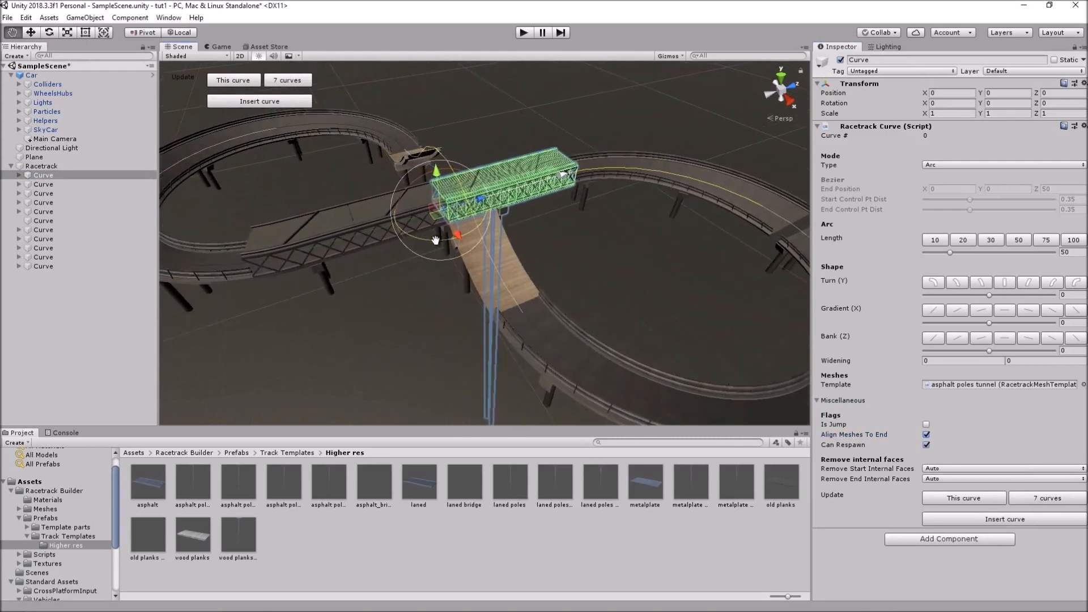
click(1043, 497)
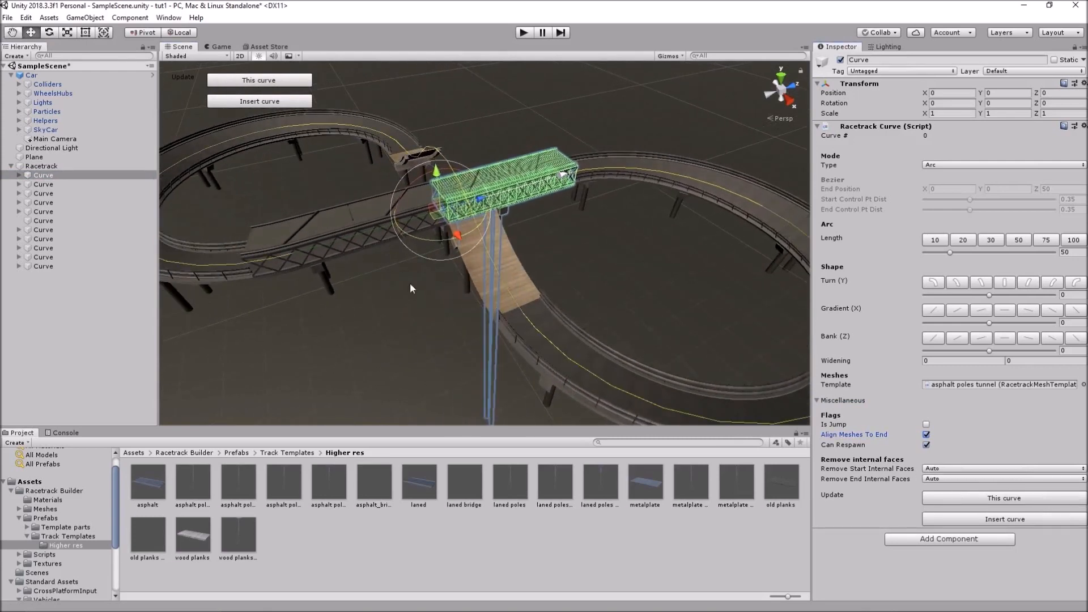
click(43, 266)
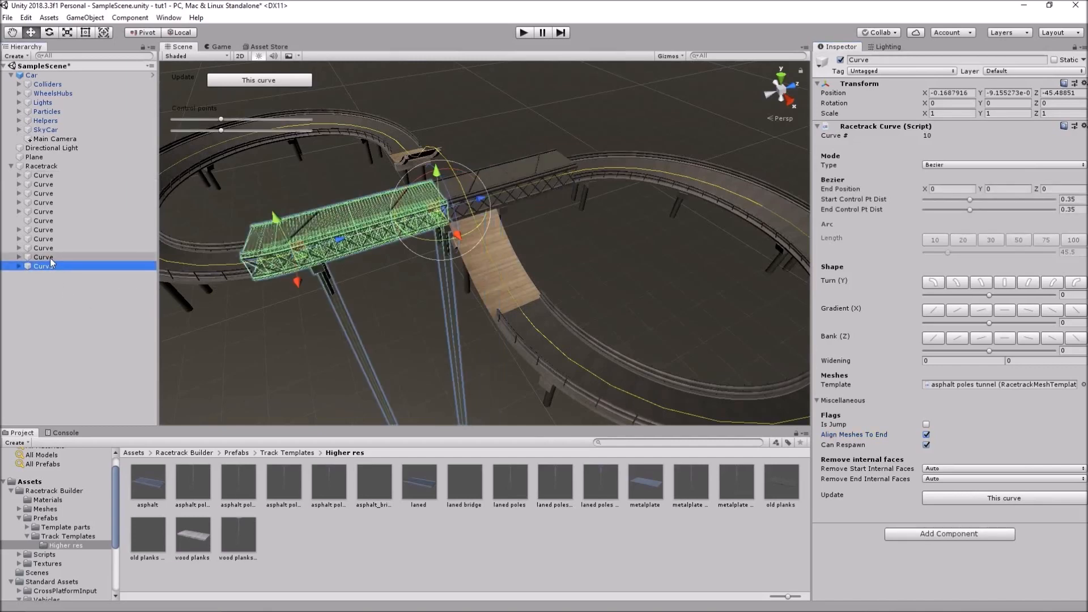
Enable Align Meshes To End on Curve #9 and update the 3 affected curves
click(50, 258)
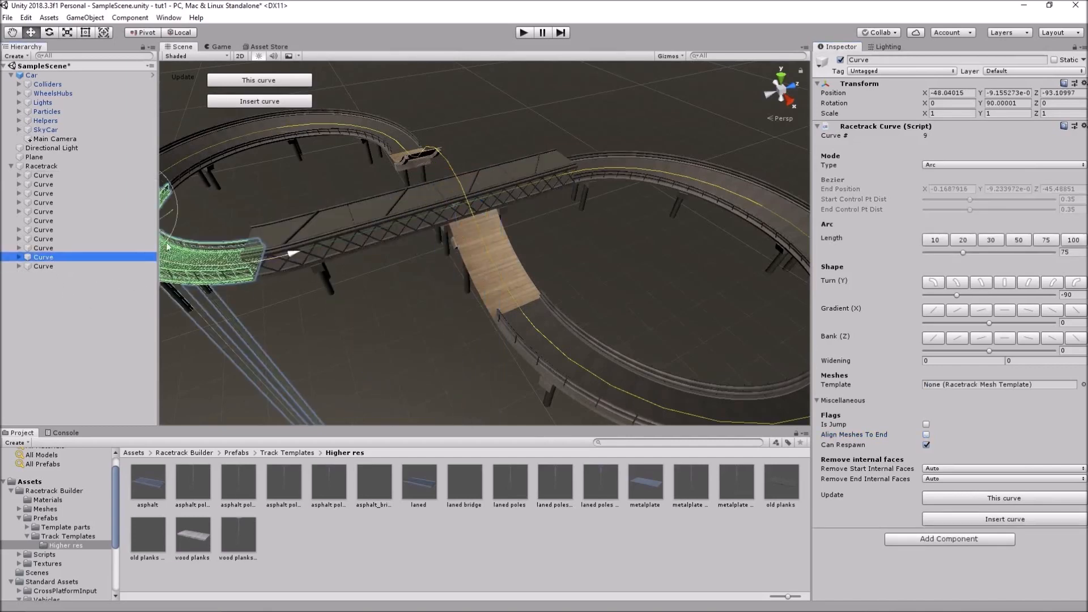
middle_drag(254, 281, 322, 278)
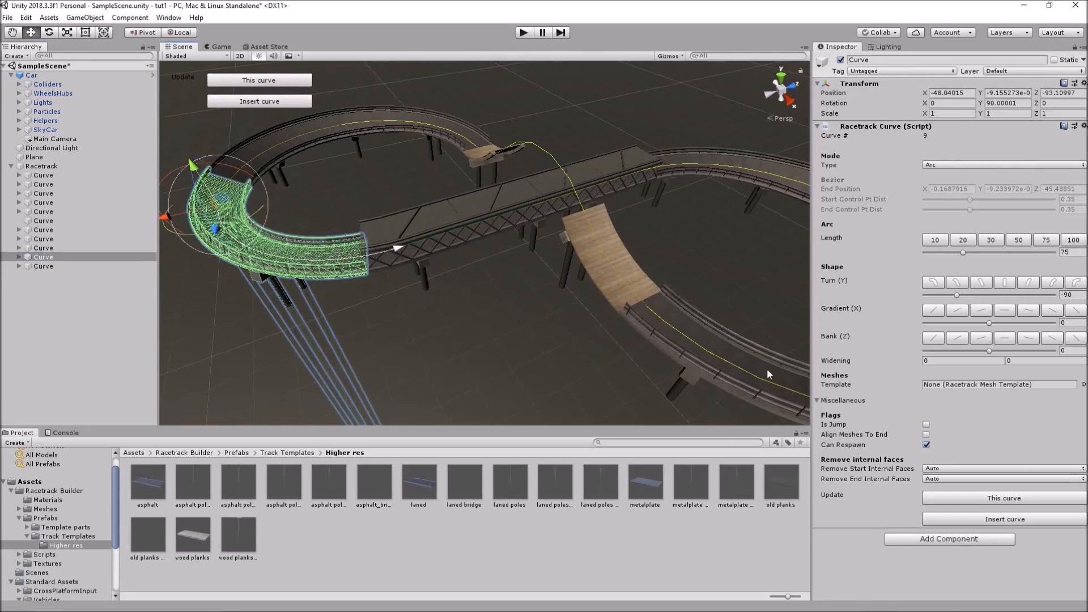
click(926, 435)
click(1048, 495)
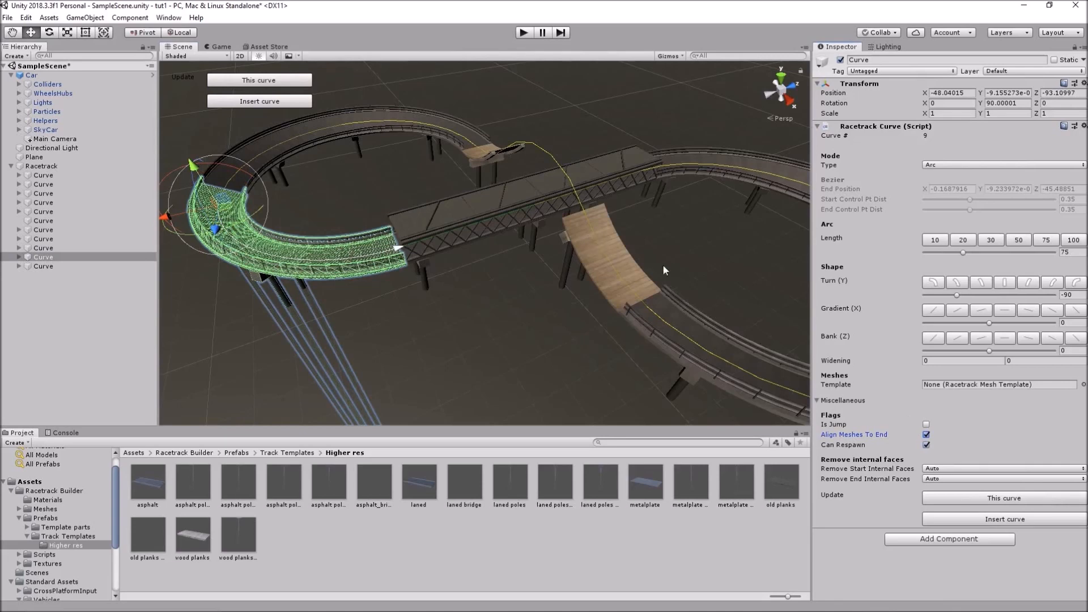
alt+drag(457, 307, 725, 267)
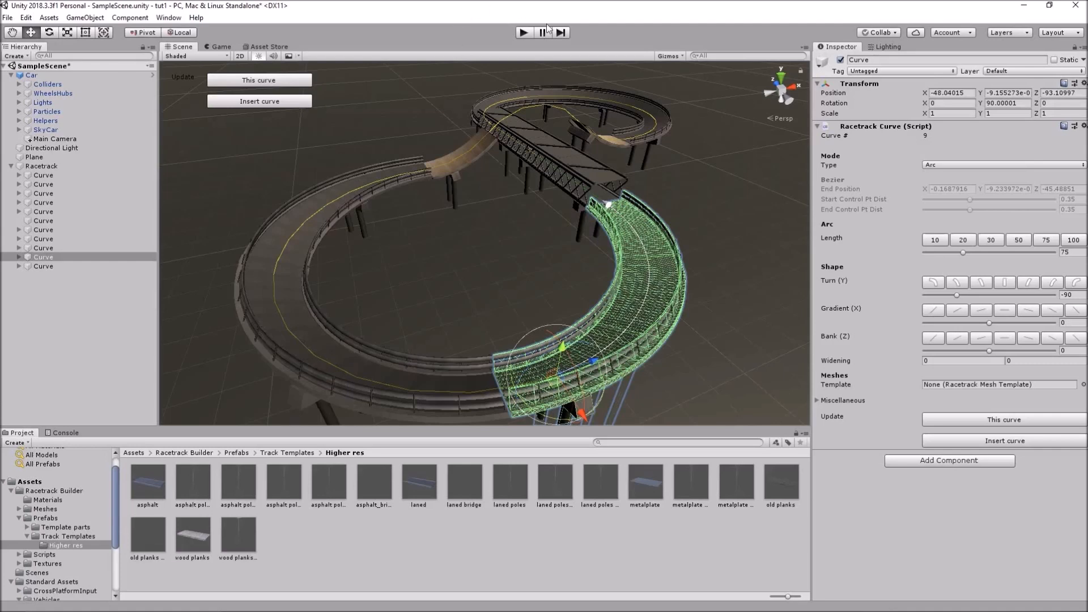
Enter play mode to test-drive the raised figure-eight track through the truss tunnel crossing
click(524, 32)
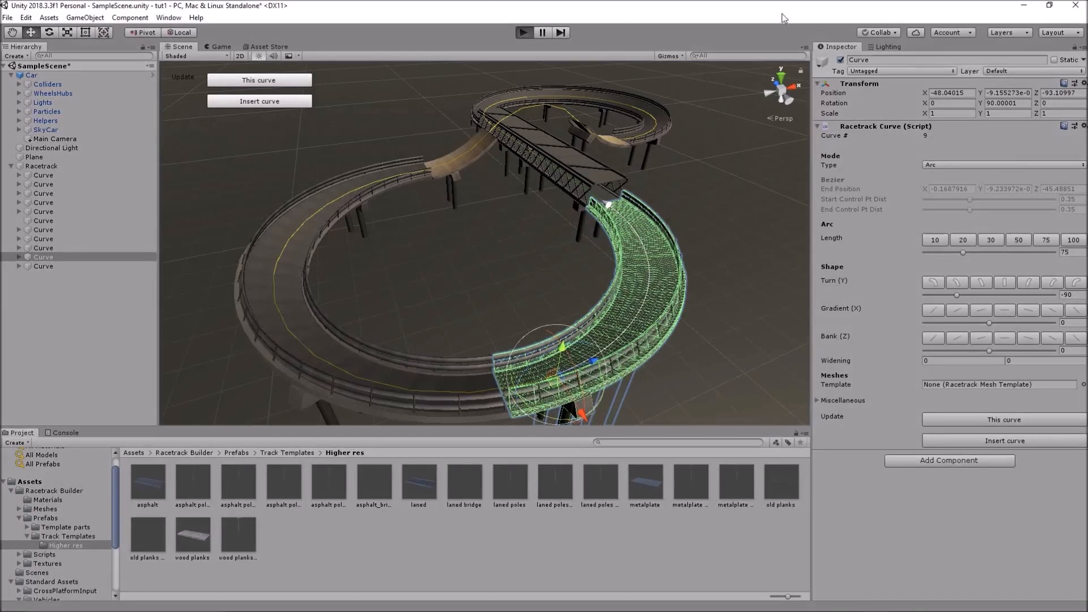